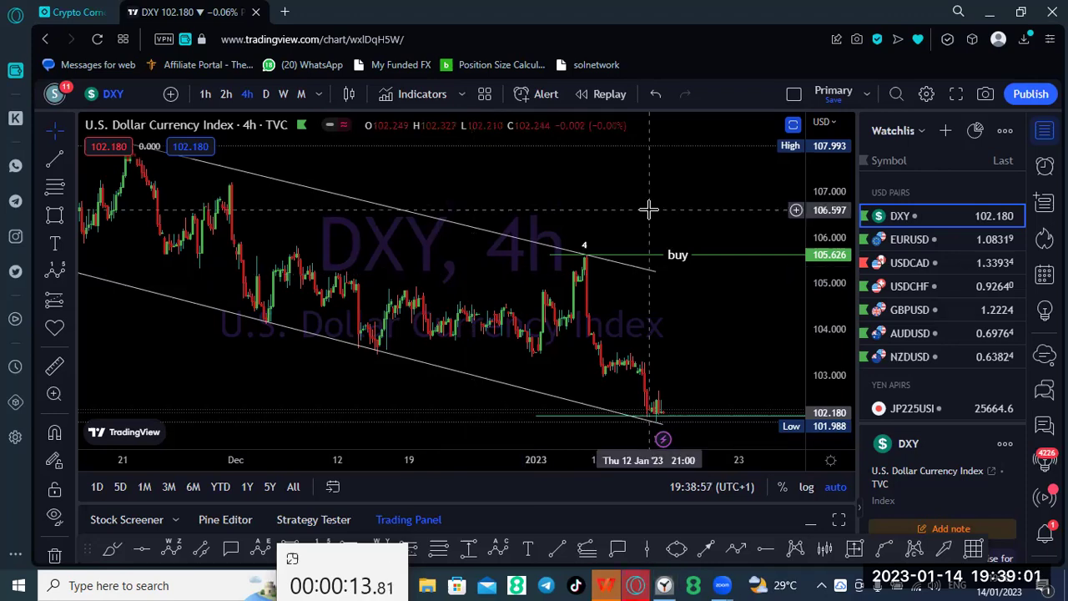
Show the browser in full screen and review the DXY wave count and projections on the monthly chart.
key(F11)
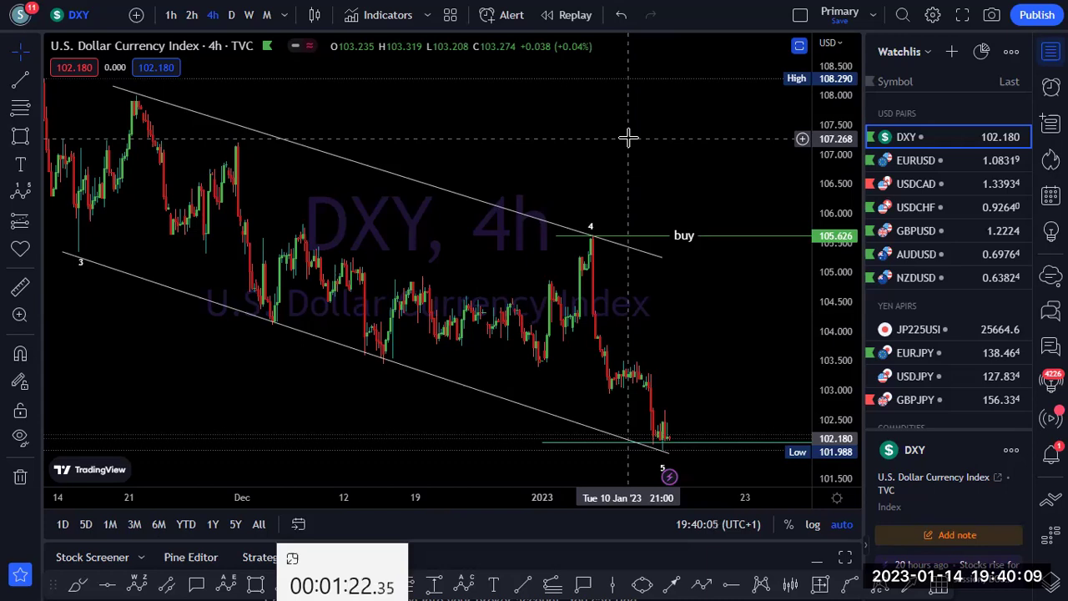
click(268, 15)
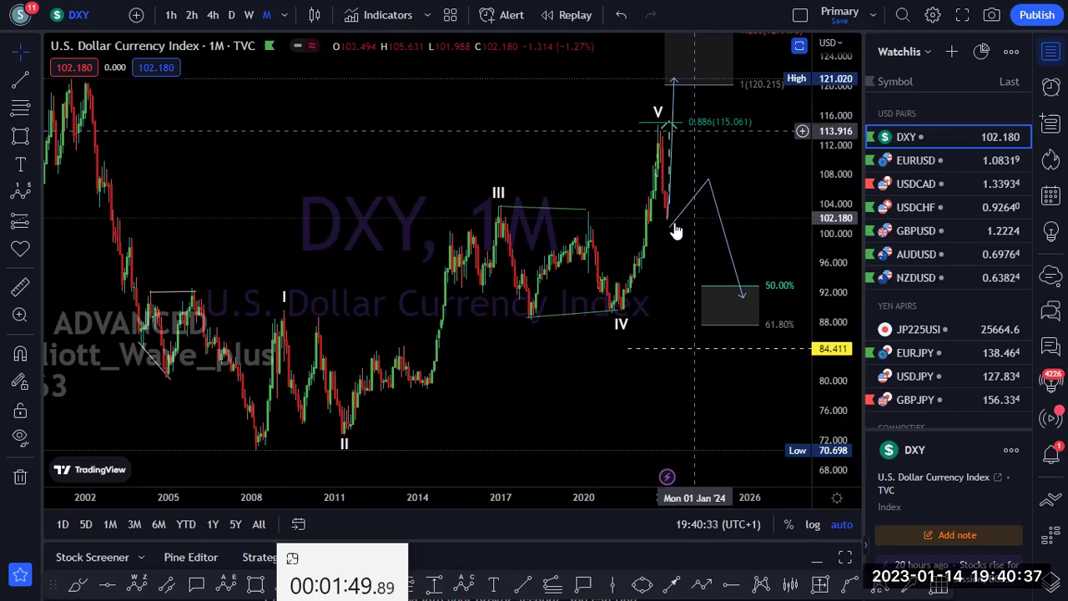
click(674, 147)
click(743, 240)
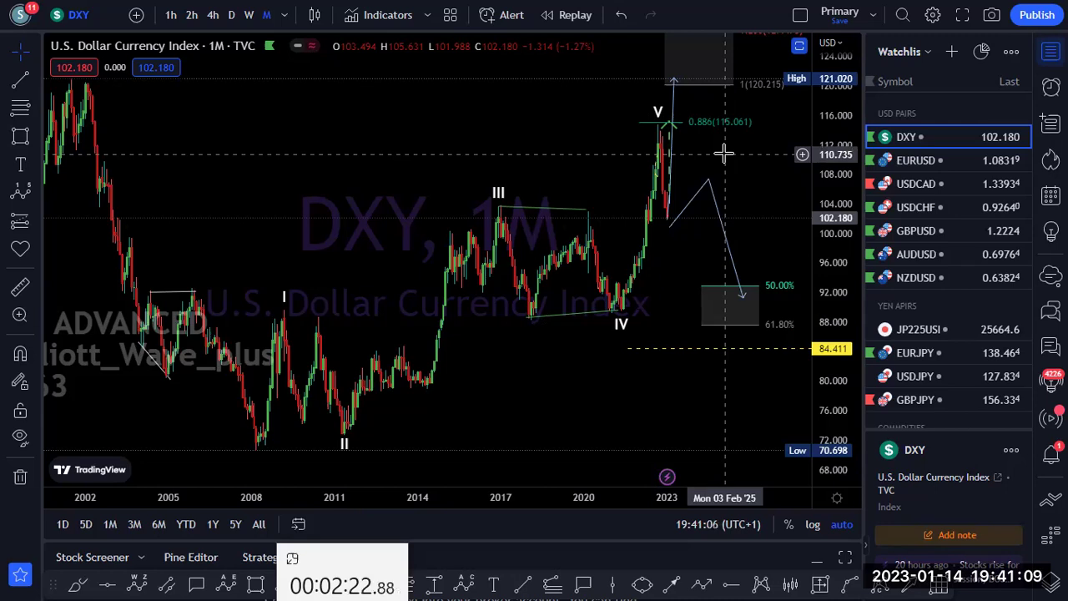
Switch DXY to the weekly chart and review the move from wave 3 down to wave 4.
click(249, 17)
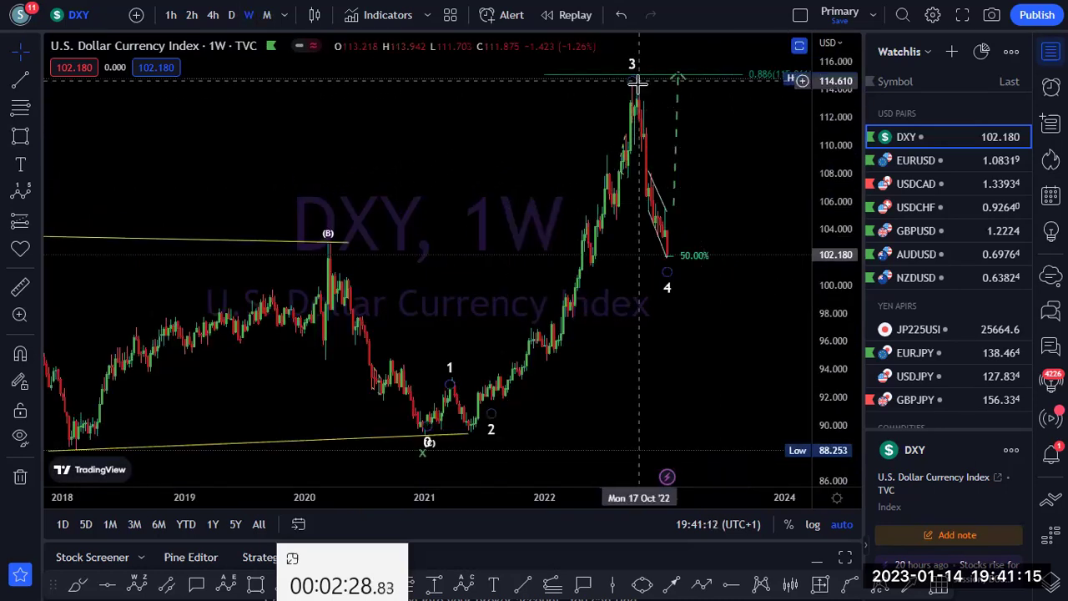
click(648, 209)
click(701, 209)
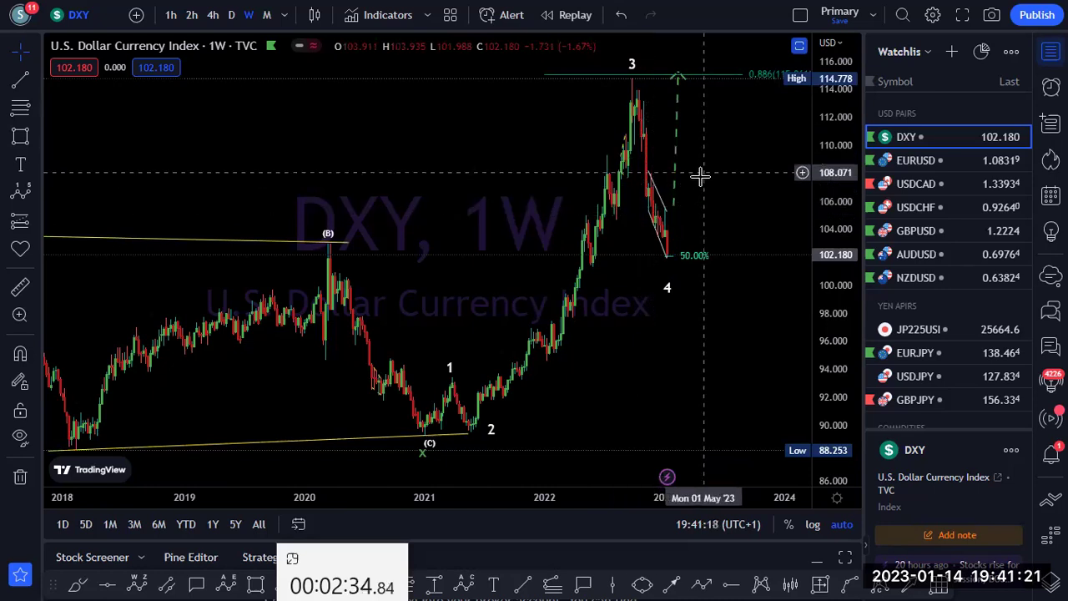
Switch DXY to the daily chart and extend the descending channel's upper trendline to about 103.782 on 13 February 2023.
click(234, 15)
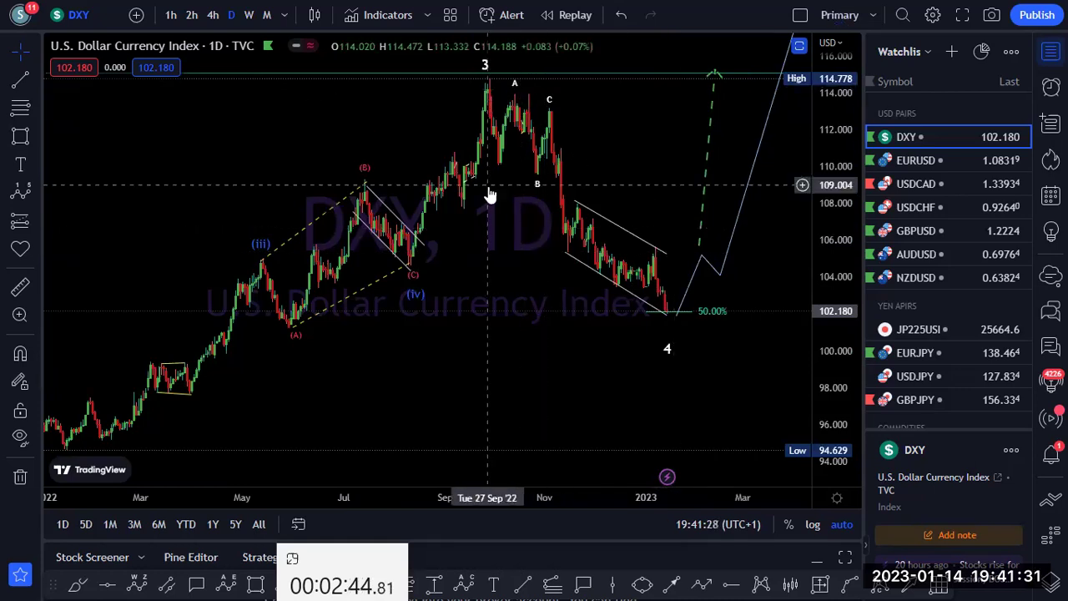
click(677, 345)
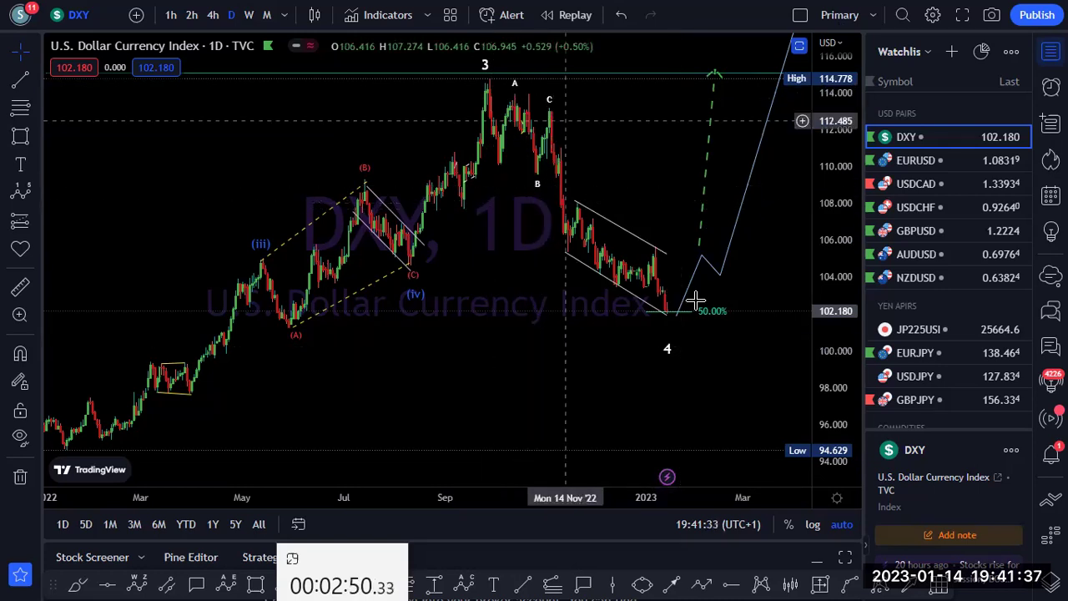
drag(683, 261, 709, 277)
click(650, 247)
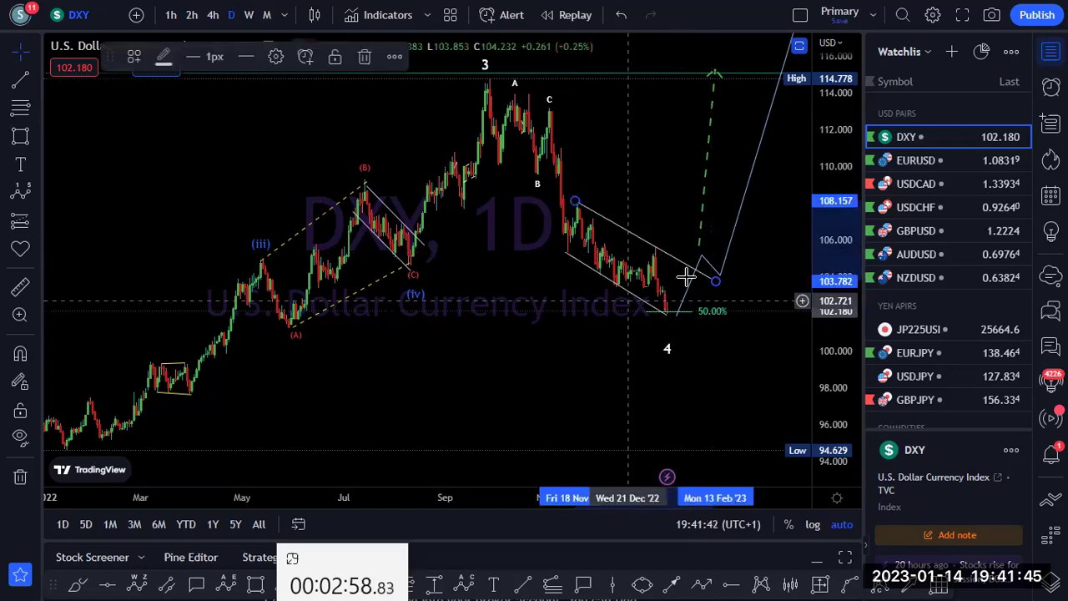
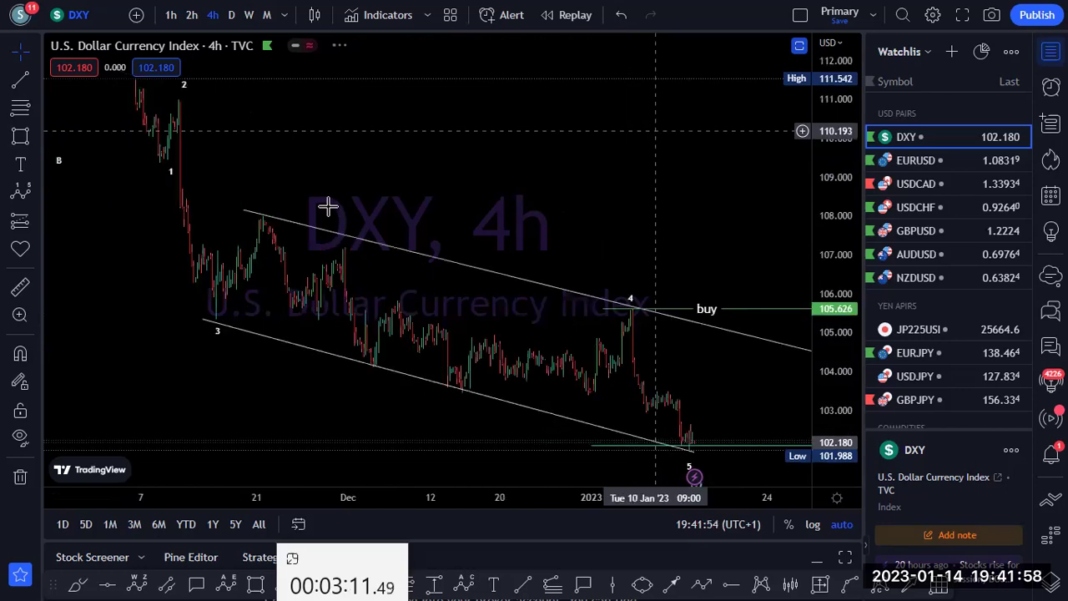
On the 4-hour DXY chart, circle the candles at wave 5 and mark a rising stroke from the buy level.
scroll(327, 352, down, 2)
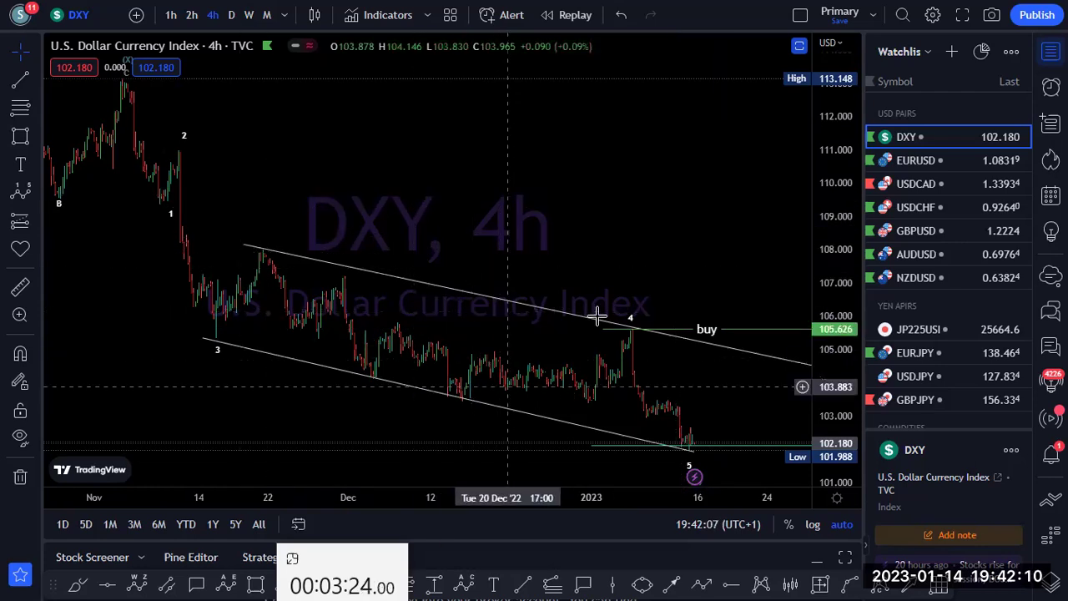
click(674, 337)
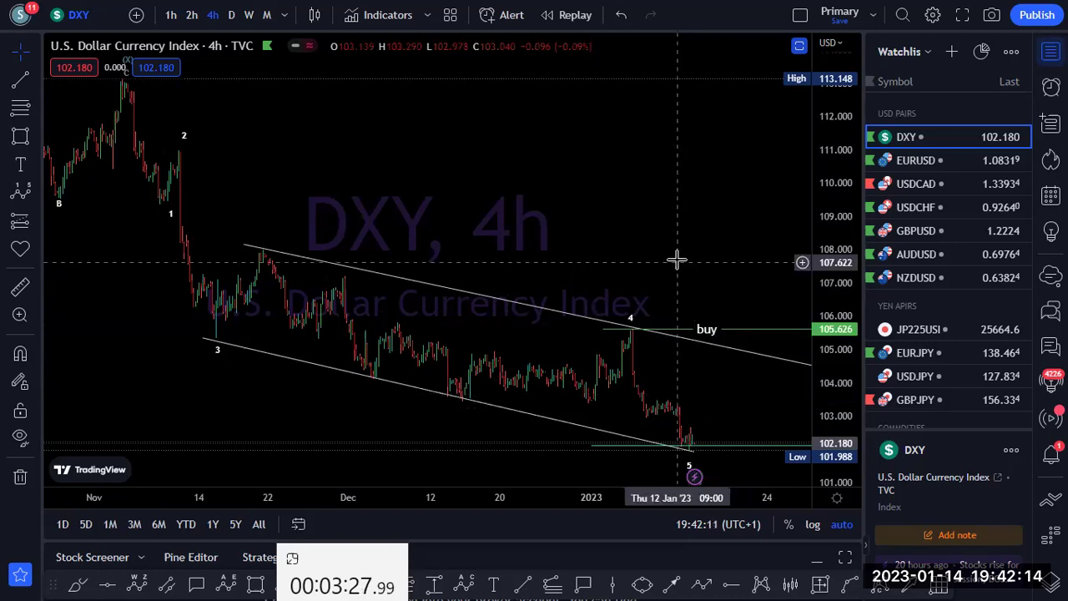
scroll(677, 259, up, 2)
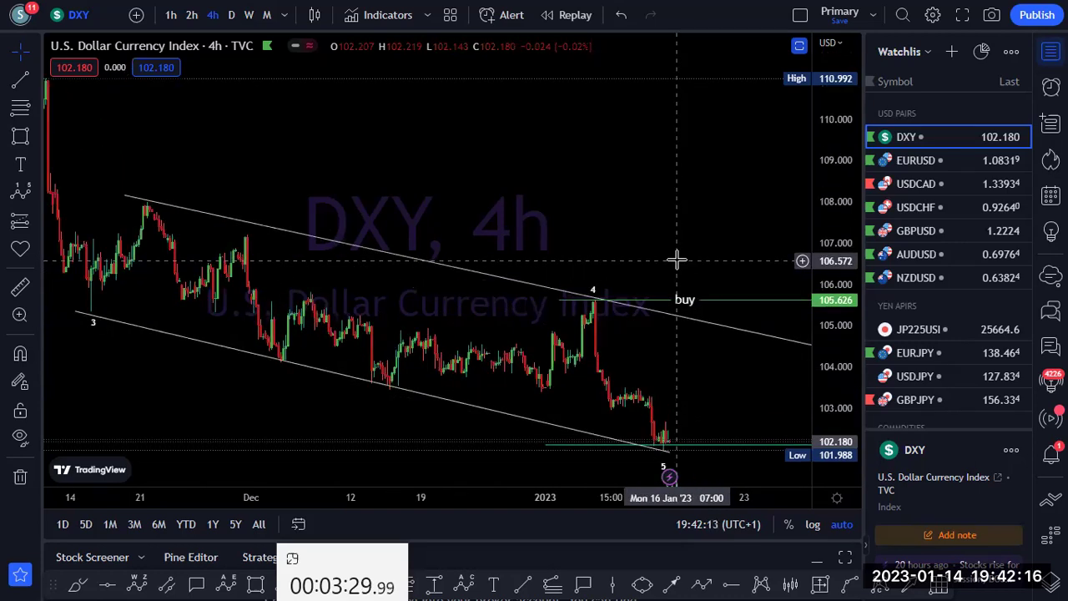
scroll(677, 259, up, 1)
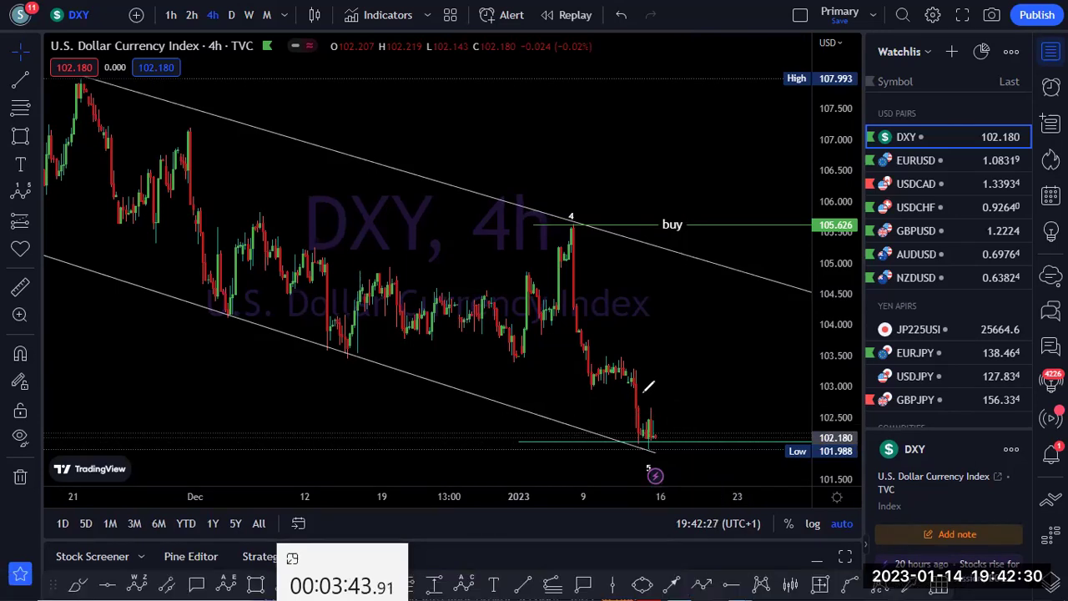
mouse_move(652, 461)
mouse_down()
mouse_move(682, 405)
mouse_move(644, 394)
mouse_up()
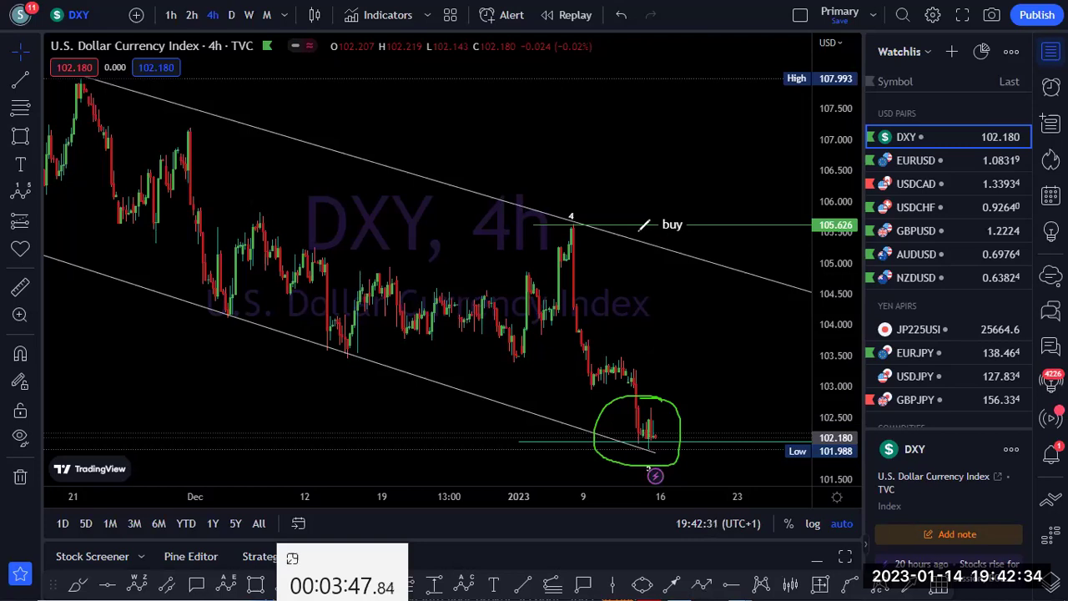
mouse_move(691, 234)
mouse_down()
mouse_move(719, 248)
mouse_move(817, 73)
mouse_up()
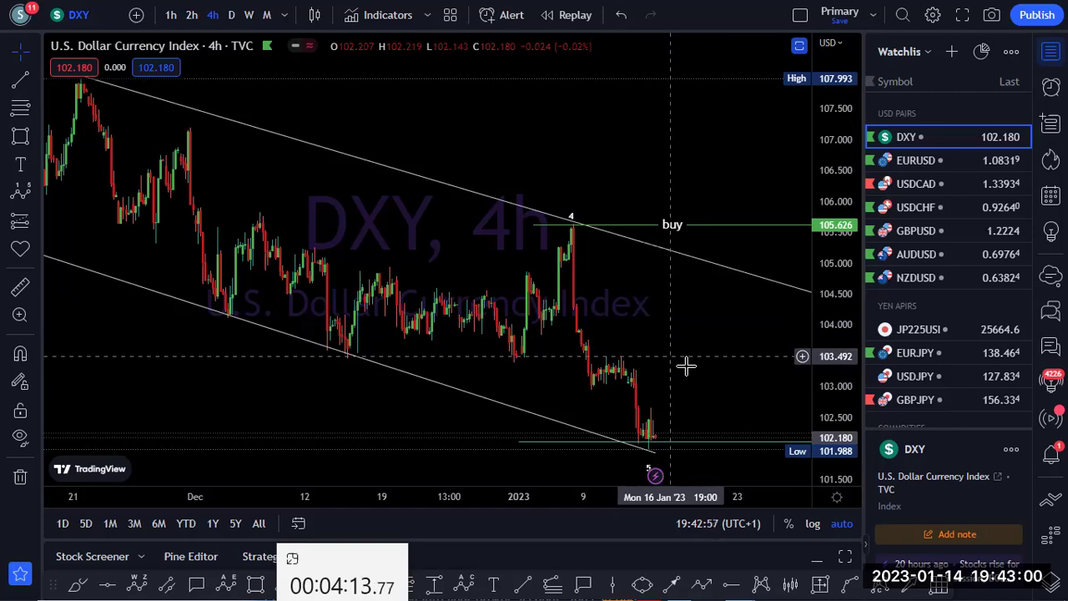
Open the EURUSD chart from the watchlist and review its wave count on the monthly, weekly and daily timeframes.
click(913, 161)
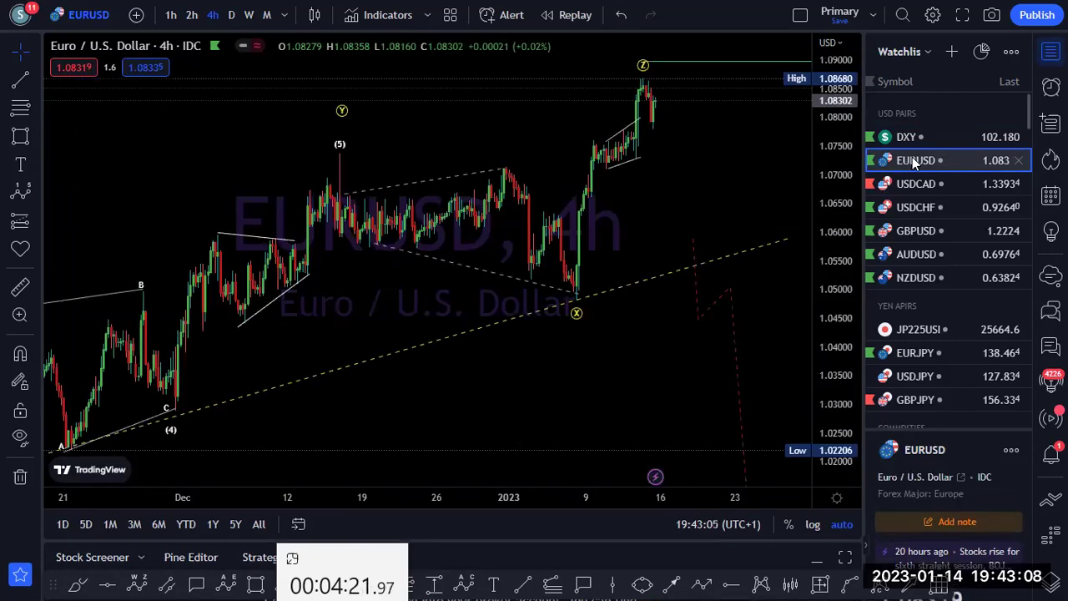
click(266, 15)
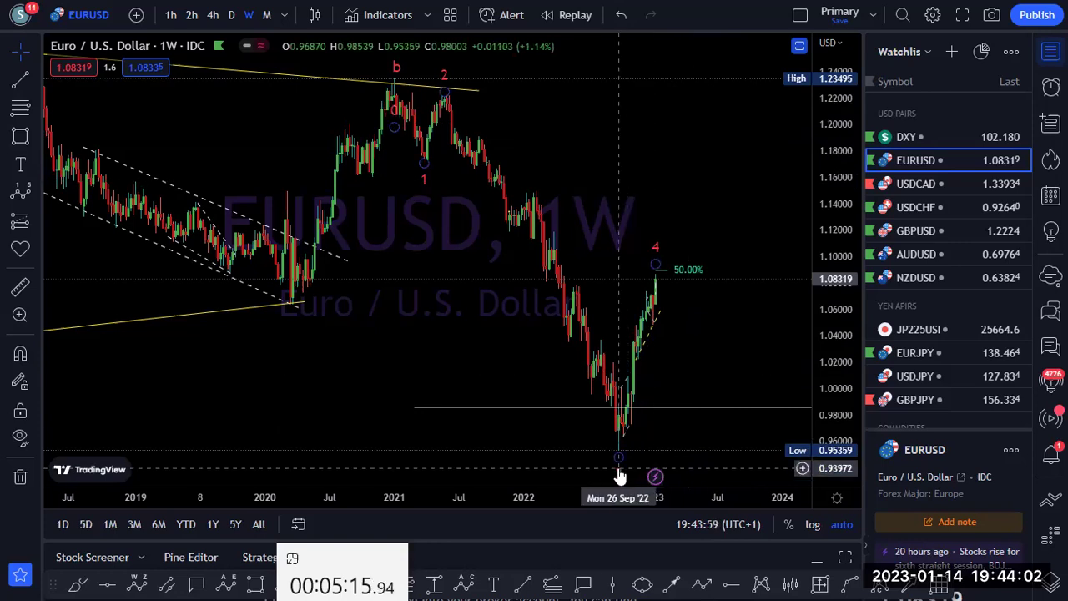
click(231, 15)
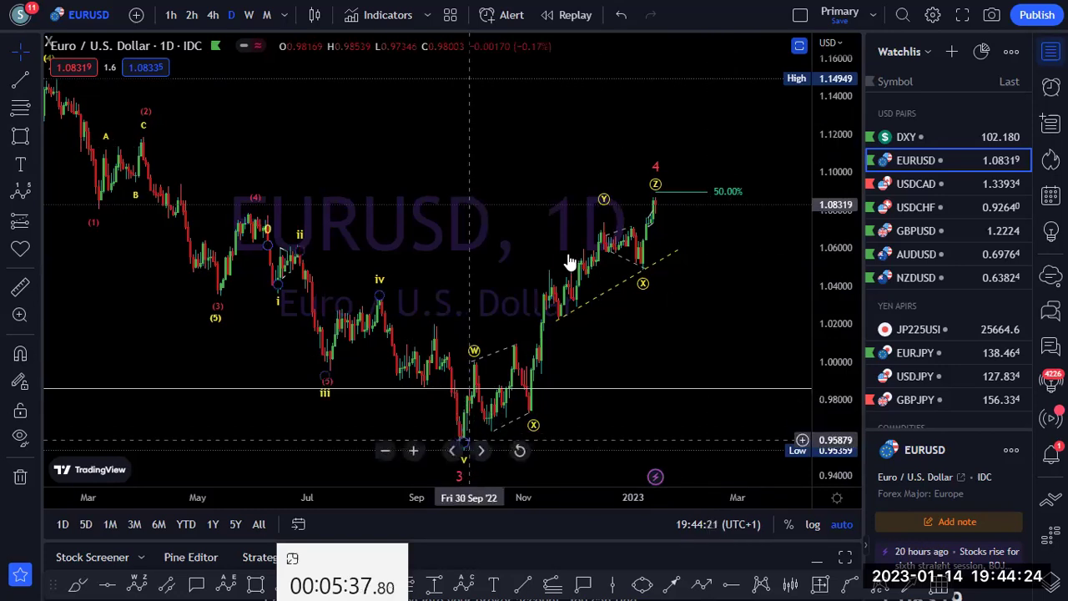
Switch EURUSD to the 4-hour chart and examine the wave count from the wave 3 low to the latest high.
click(213, 14)
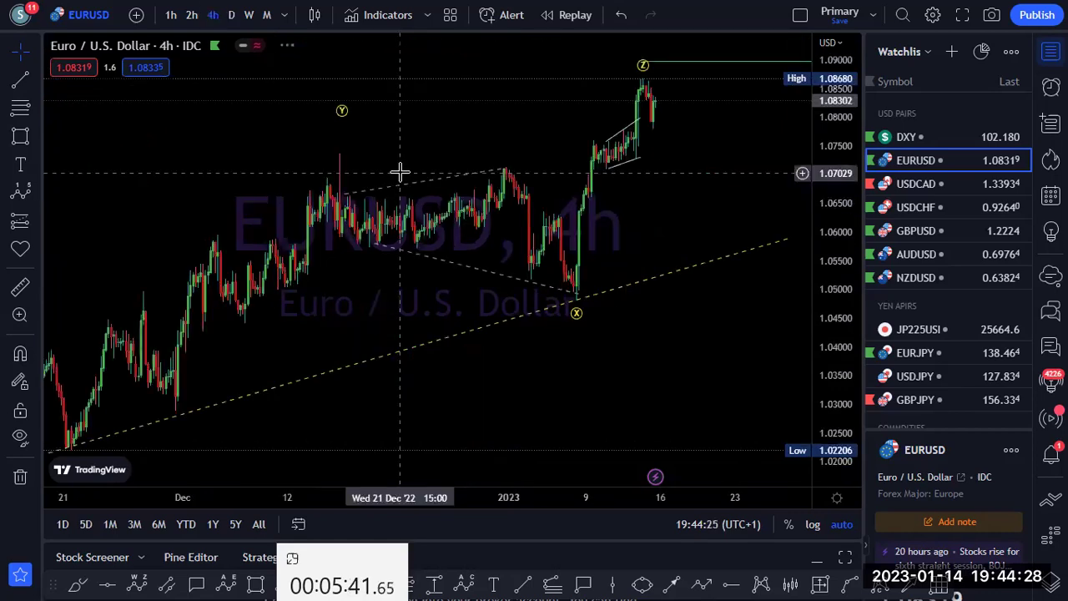
drag(667, 339, 684, 347)
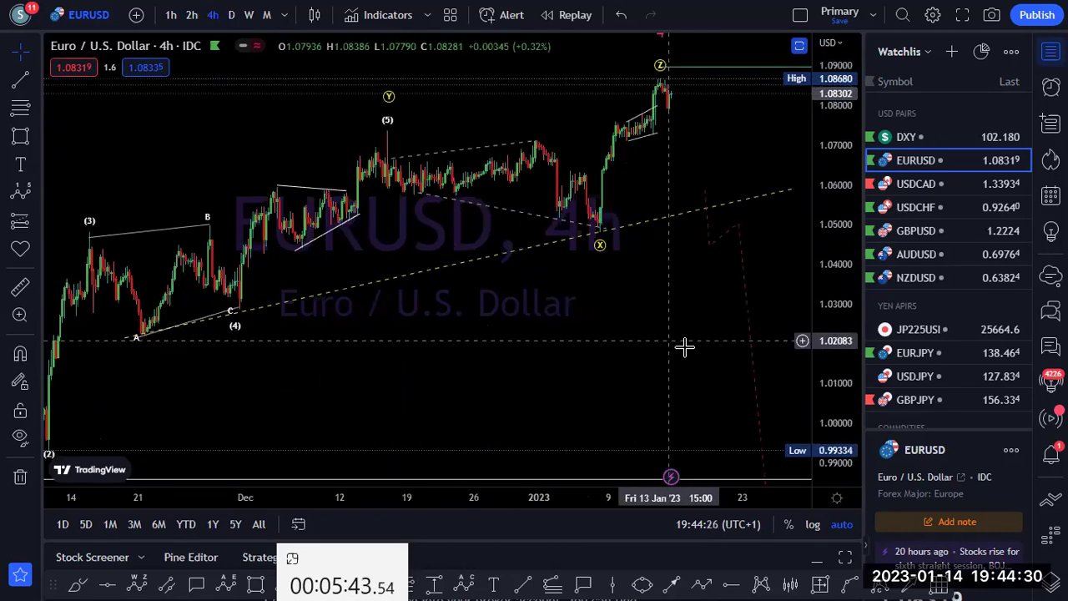
drag(446, 370, 712, 345)
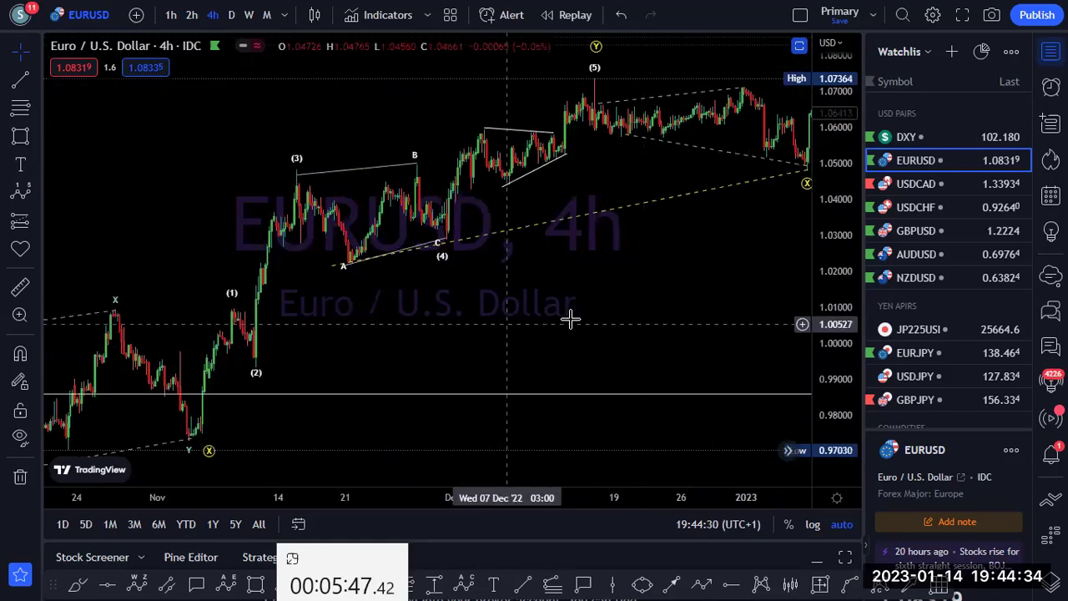
scroll(639, 324, down, 2)
scroll(712, 274, down, 2)
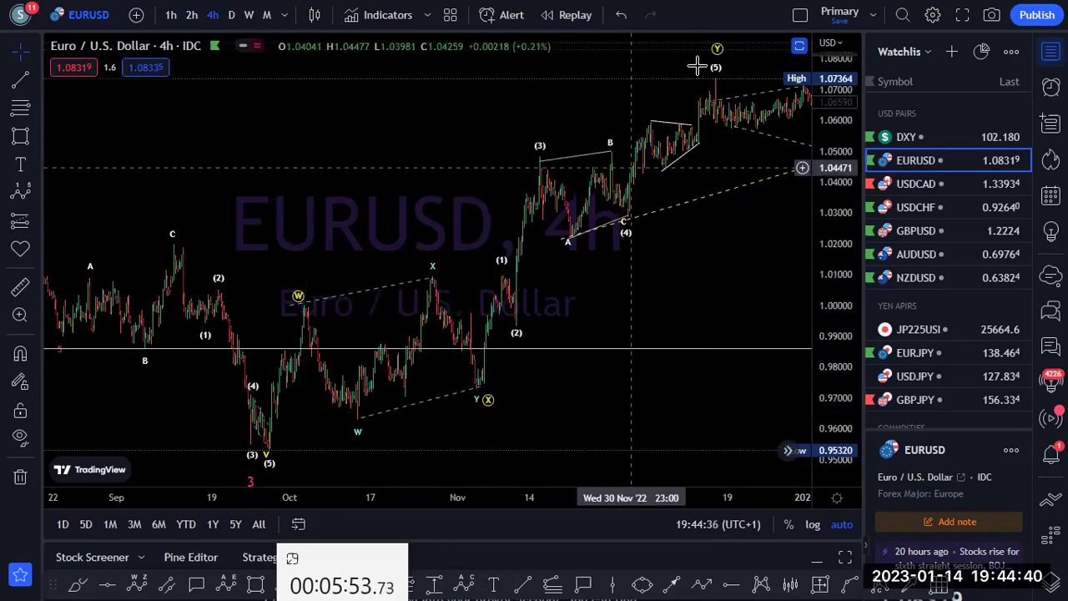
scroll(642, 167, right, 5)
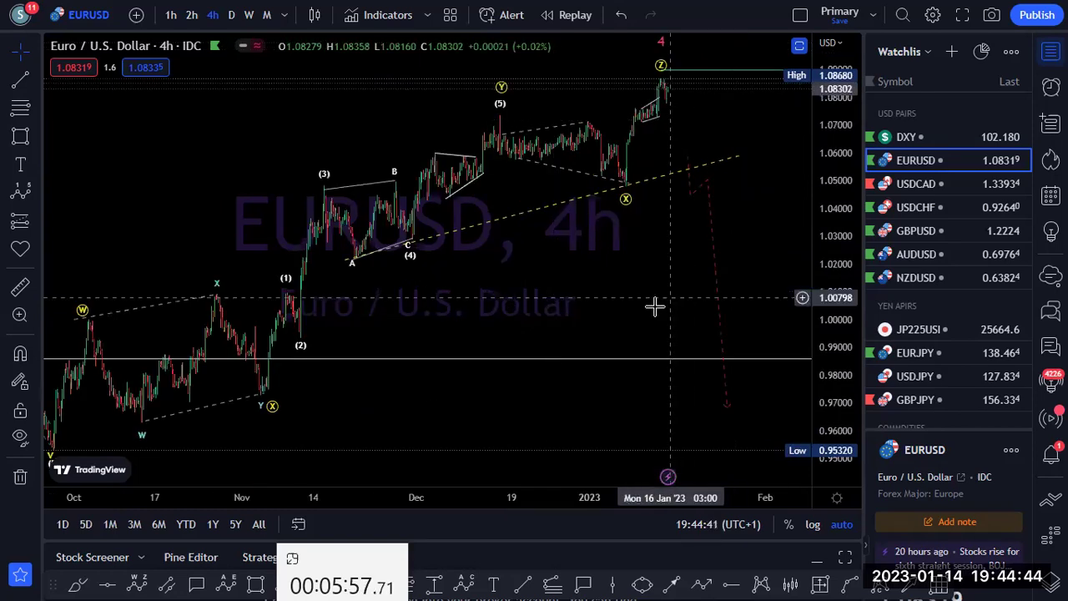
Circle the last EURUSD rally from wave X to wave Z on the 4-hour chart.
scroll(653, 305, up, 2)
scroll(649, 306, up, 1)
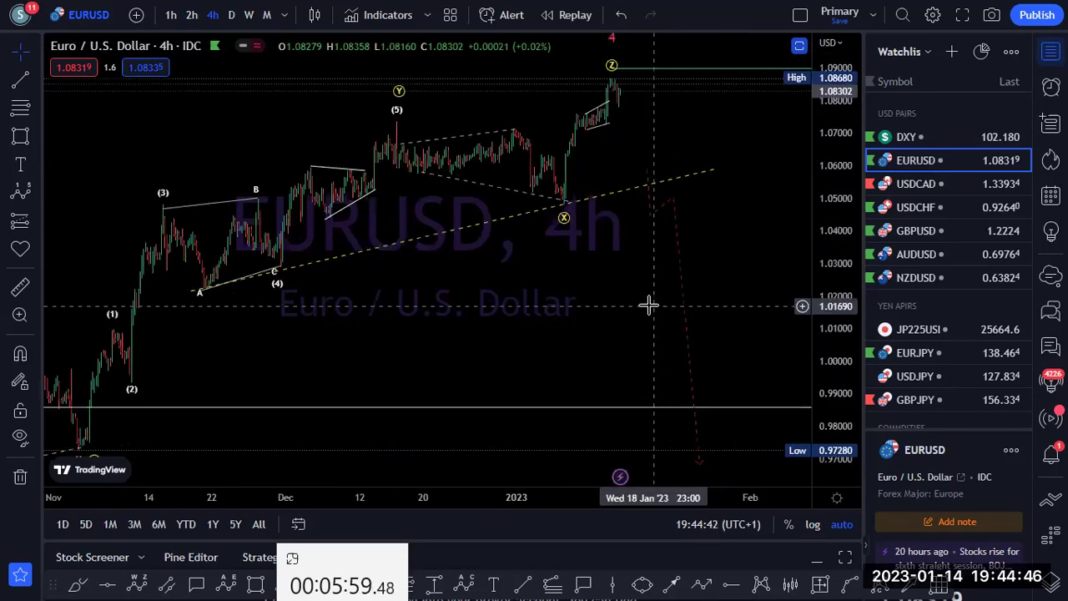
scroll(626, 310, up, 1)
scroll(547, 94, up, 1)
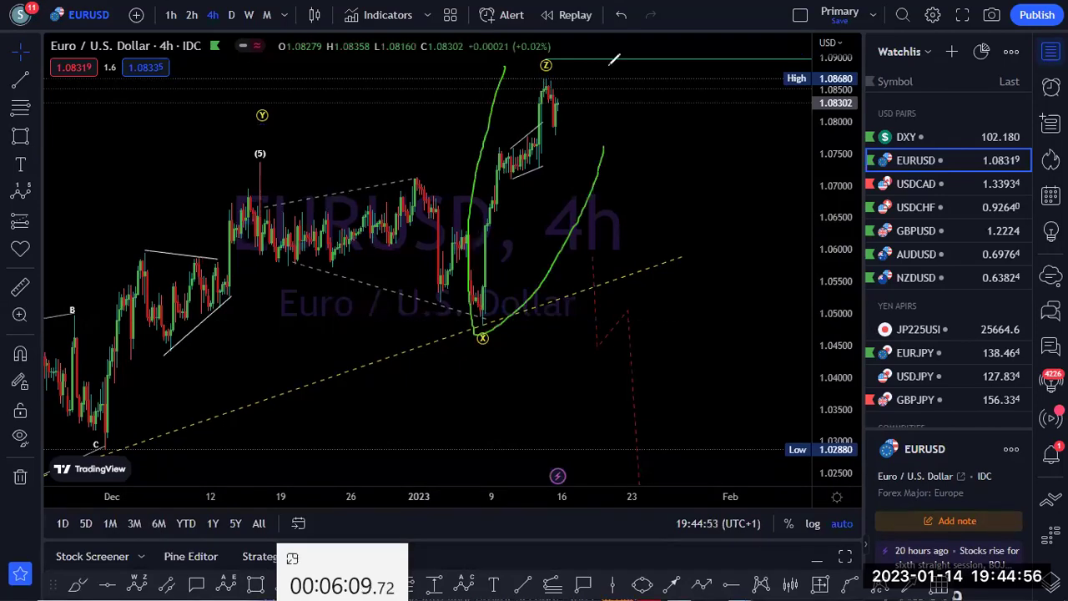
mouse_move(603, 147)
mouse_down()
mouse_move(513, 42)
mouse_move(495, 77)
mouse_up()
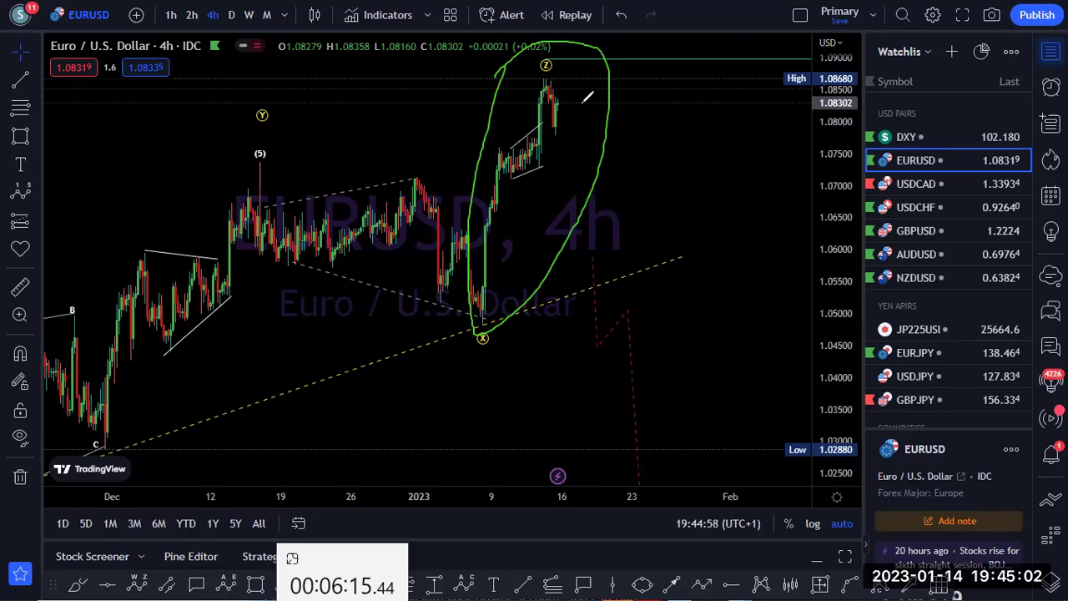
Sketch the projected EURUSD decline from wave Z with a small flag near the dashed trendline, and clear the freehand markings.
drag(561, 77, 584, 169)
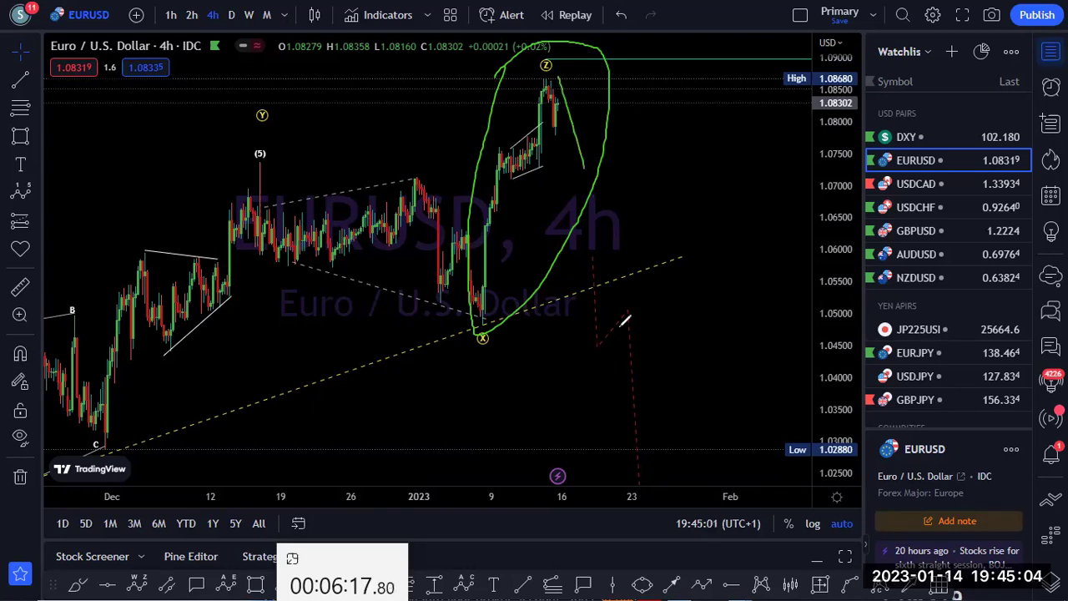
drag(645, 481, 647, 498)
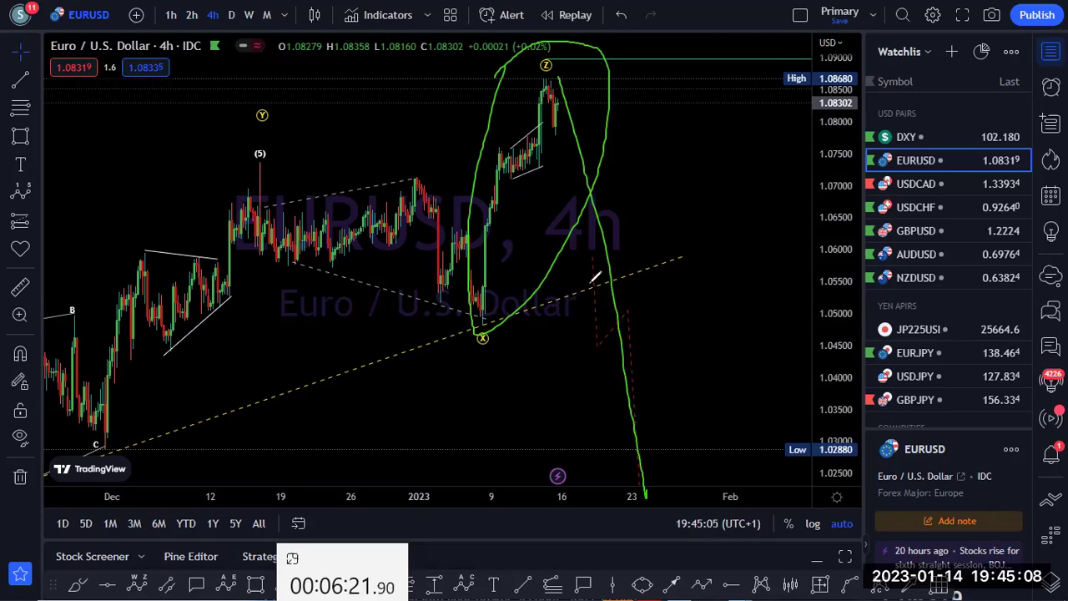
drag(590, 252, 599, 341)
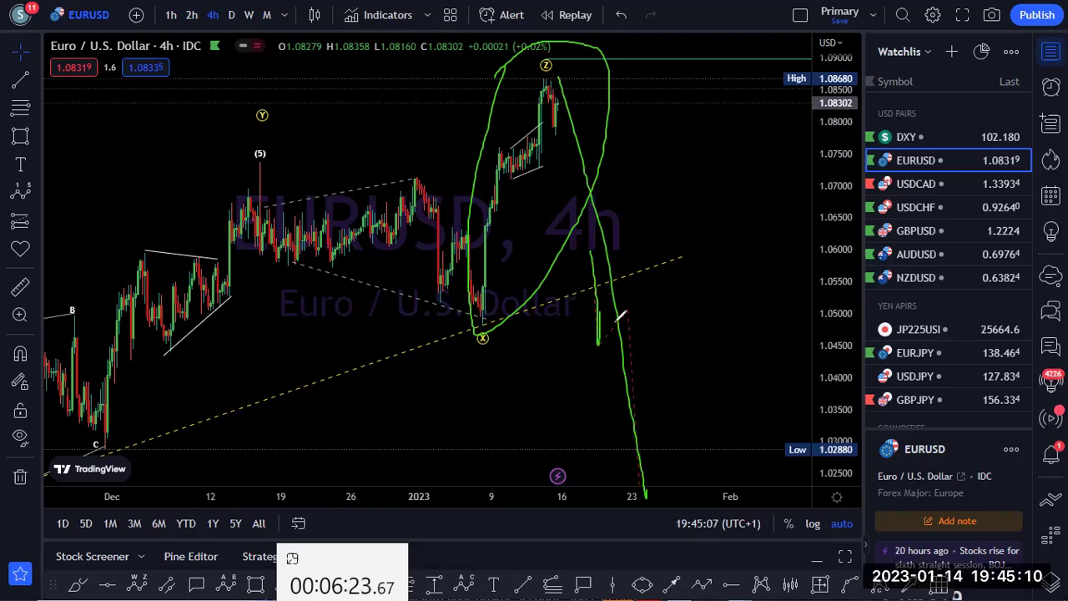
drag(647, 278, 706, 490)
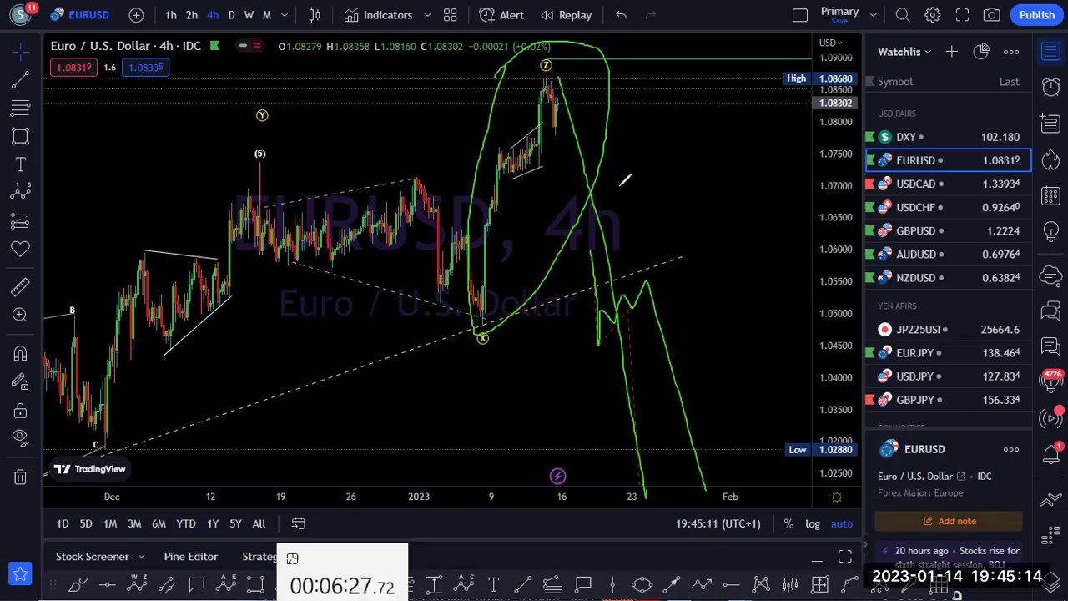
mouse_move(638, 323)
mouse_down()
mouse_move(617, 302)
mouse_move(661, 313)
mouse_up()
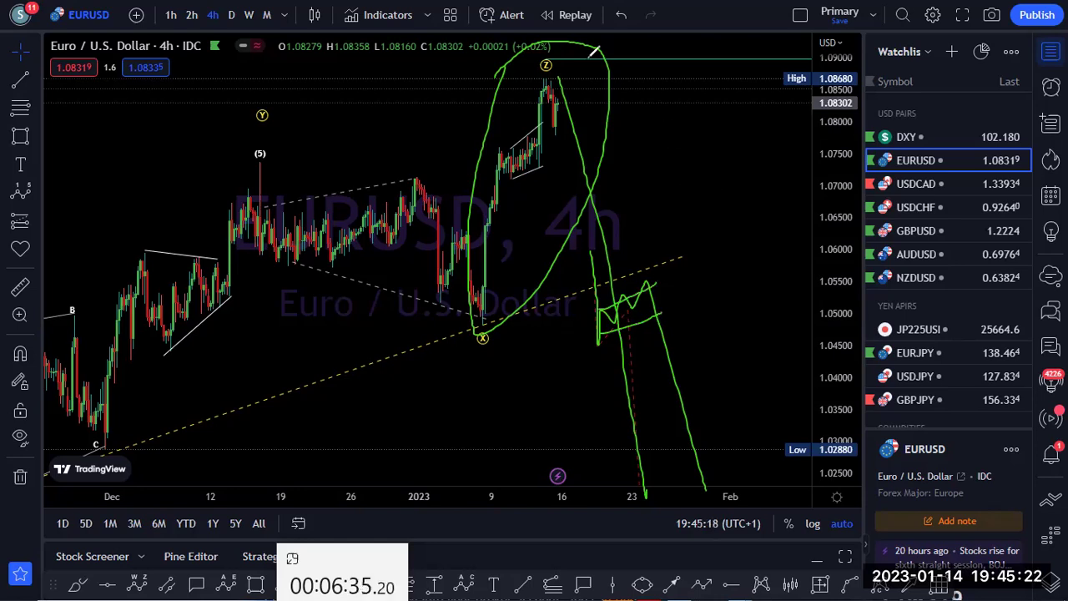
key(Escape)
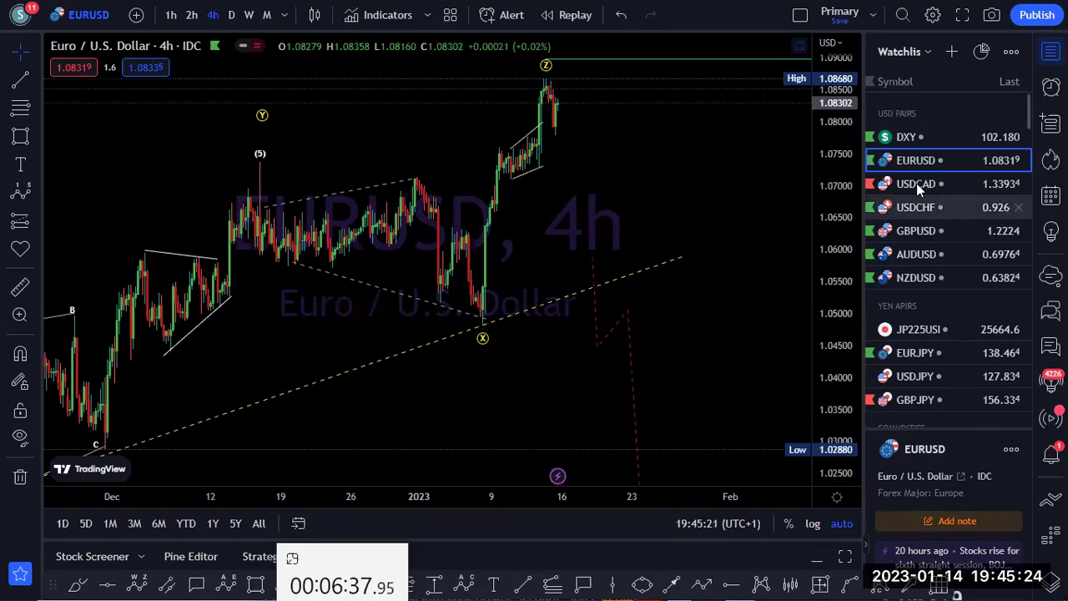
Open the USDCAD monthly chart and circle the low at wave (y).
key(Down)
click(267, 15)
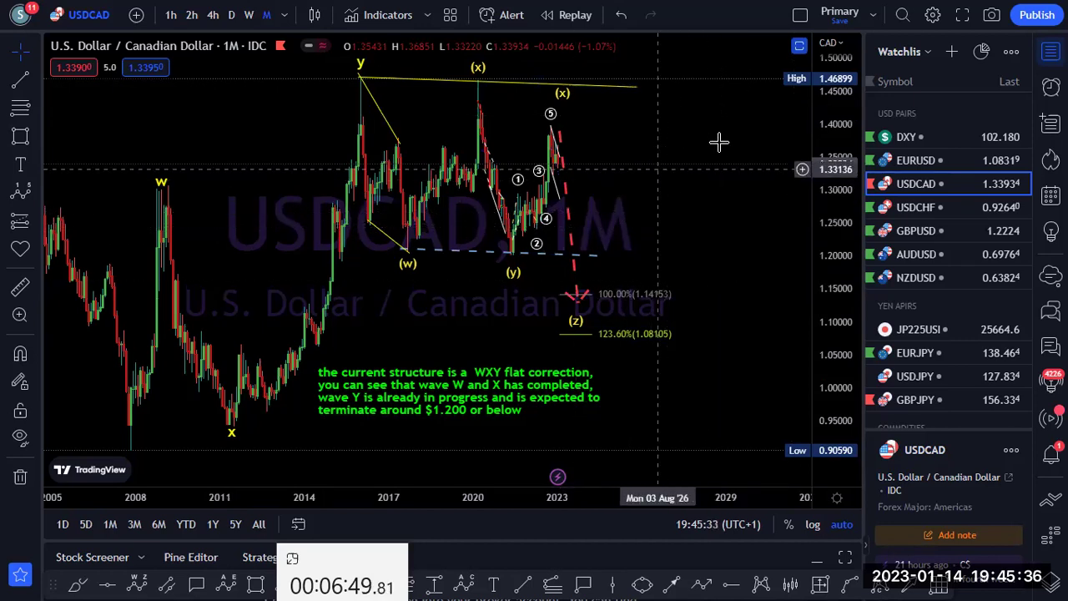
click(129, 433)
key(Escape)
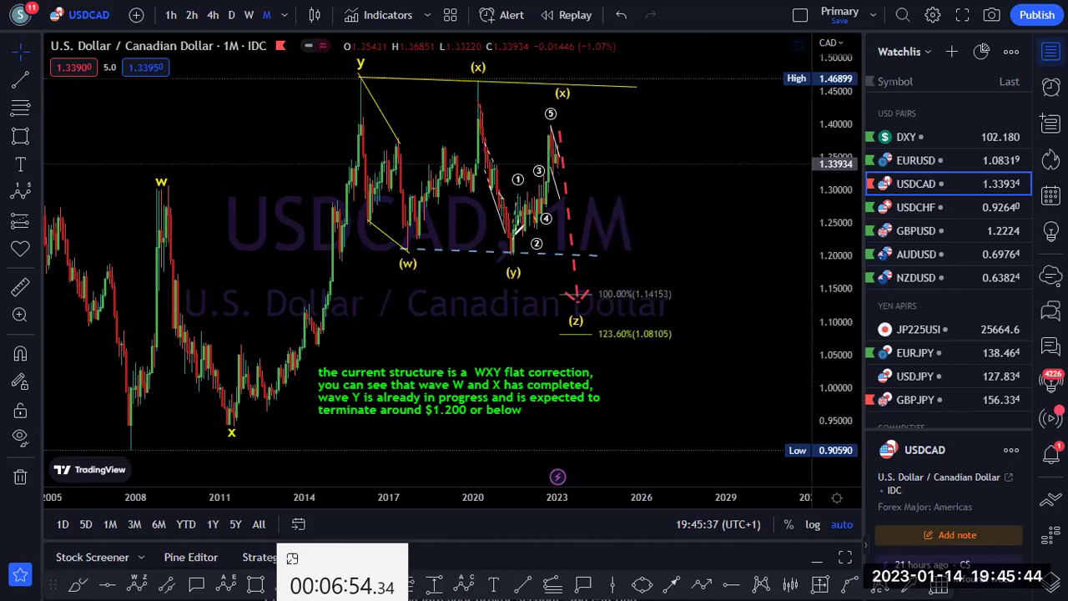
mouse_move(527, 215)
mouse_down()
mouse_move(499, 237)
mouse_move(512, 262)
mouse_move(517, 235)
mouse_up()
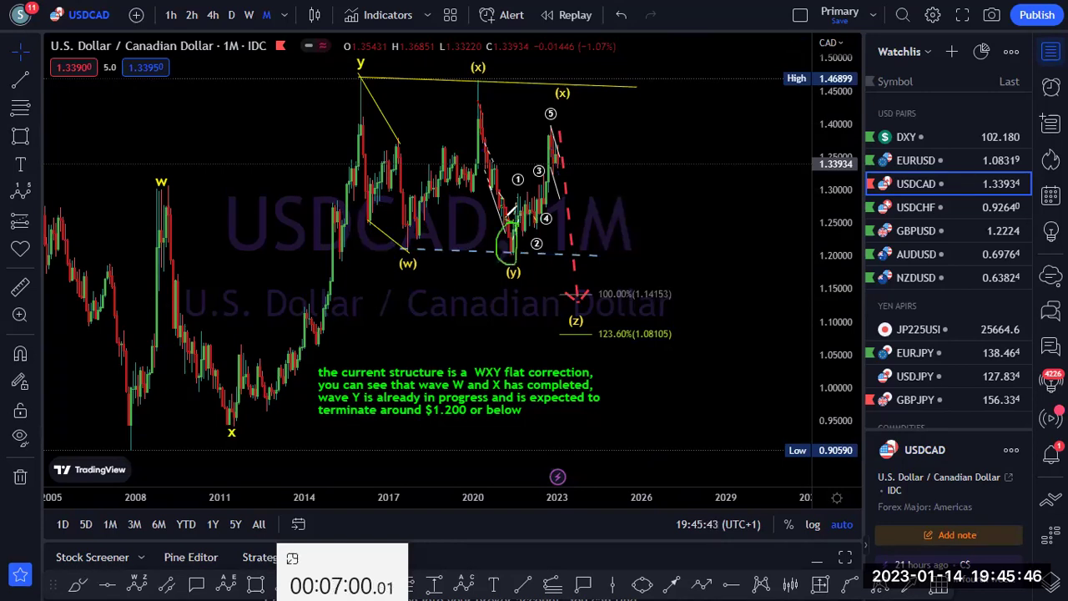
Sketch the projected USDCAD decline from wave (x) to the 123.60% level below wave (z), and clear the freehand markings.
drag(560, 126, 595, 329)
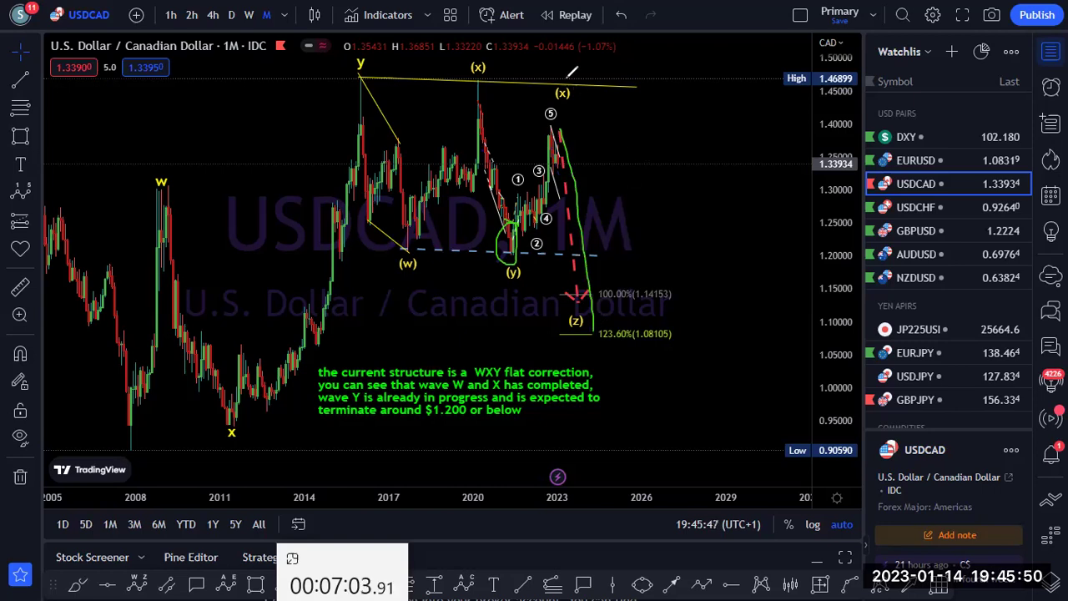
key(ctrl+z)
key(ctrl+z)
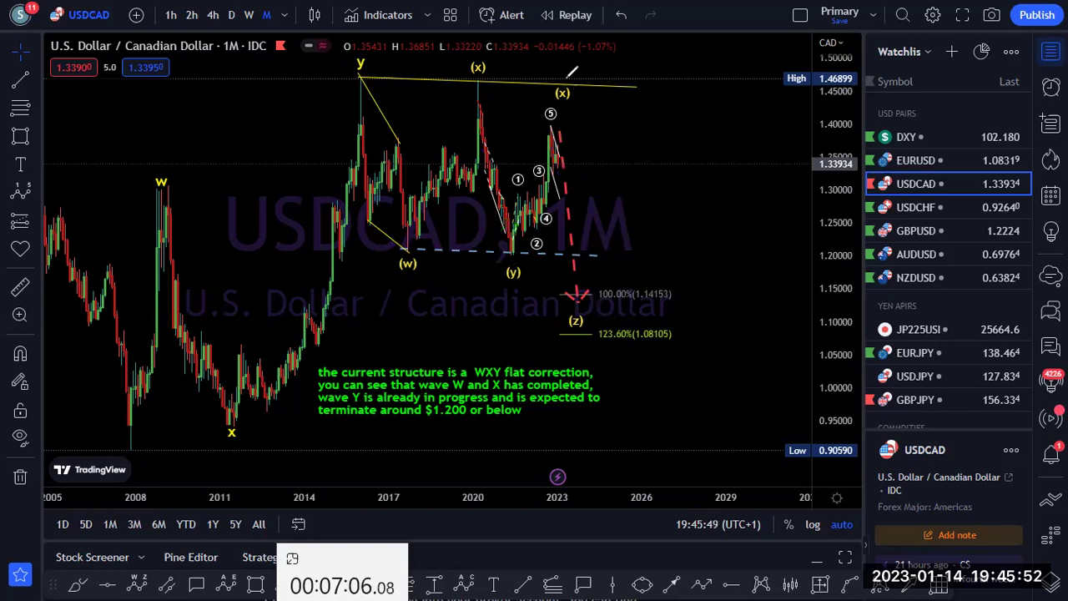
Examine the USDCAD wave count and the projected drop into wave C on the weekly chart, continuing on the daily chart.
click(249, 16)
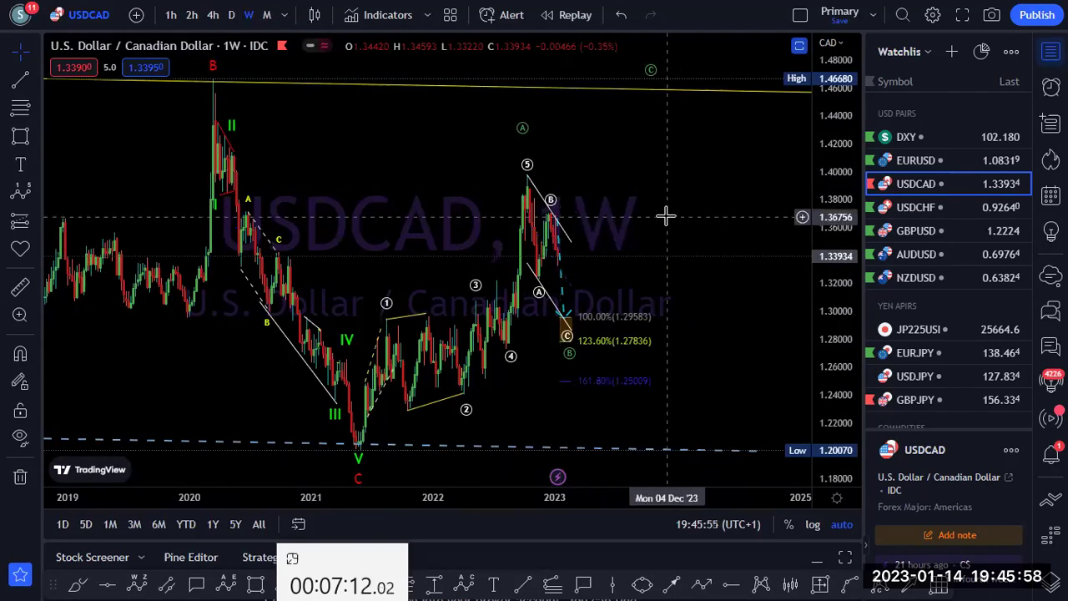
scroll(665, 217, up, 1)
scroll(599, 213, up, 1)
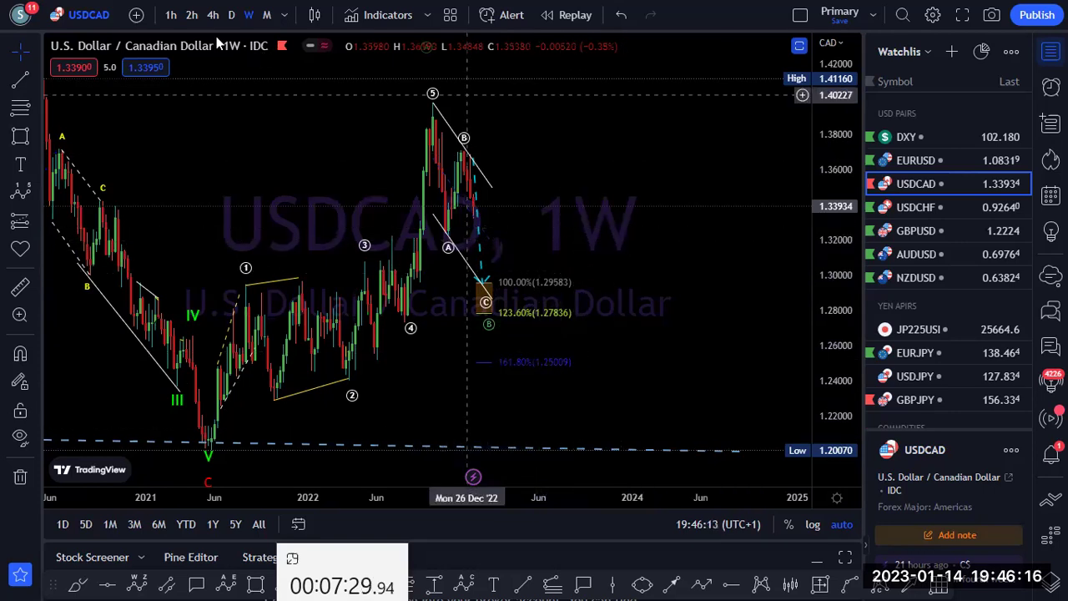
click(232, 15)
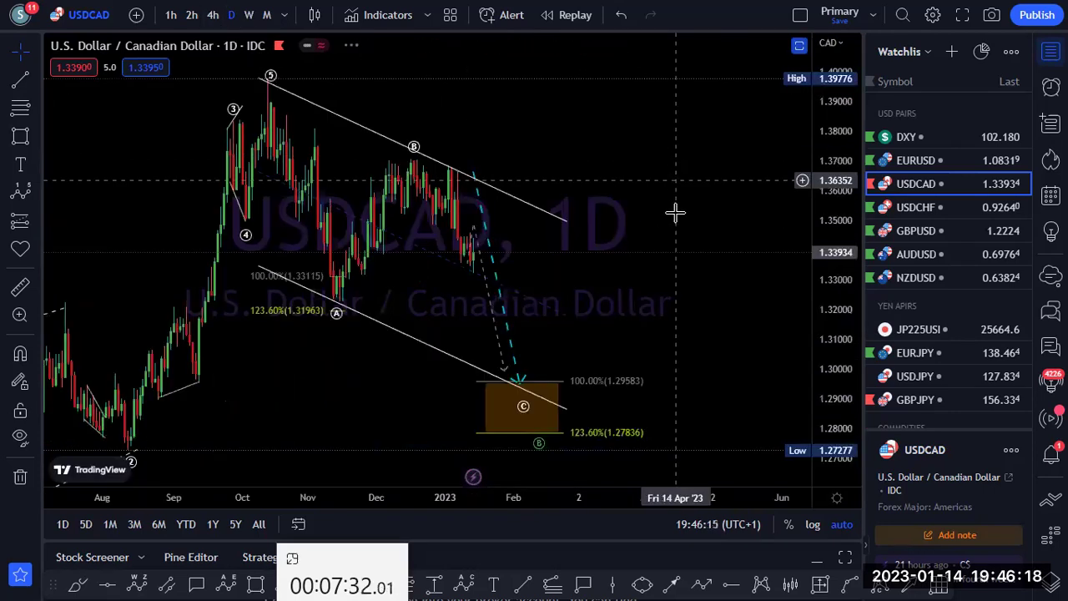
scroll(684, 214, down, 2)
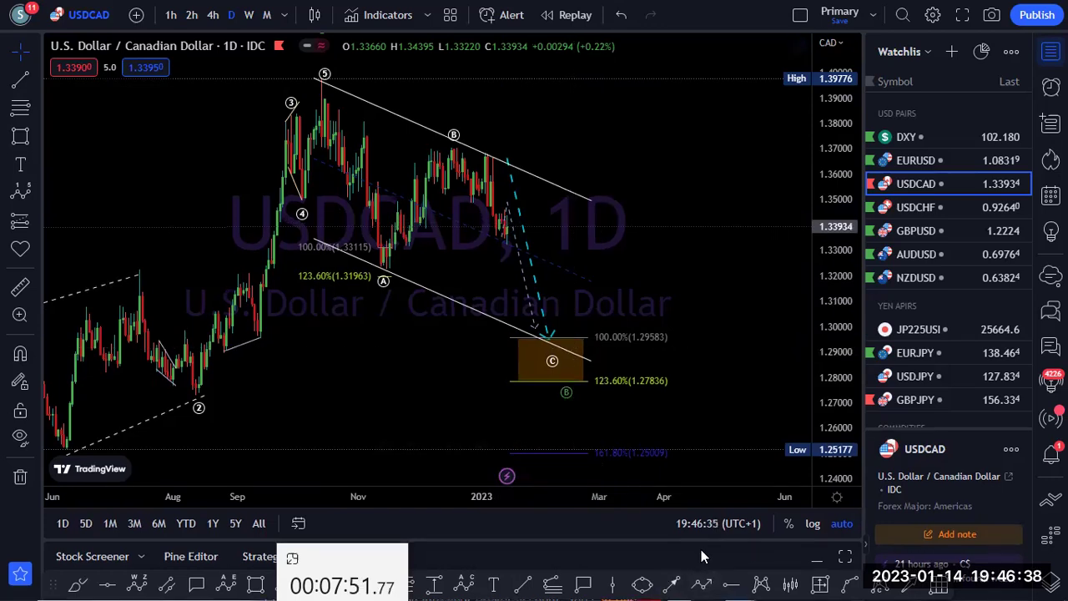
Sketch alternative USDCAD paths, a breakout rally with a flag pullback and a dip toward the orange zone, and clear the markings.
mouse_move(510, 238)
mouse_down()
mouse_move(518, 146)
mouse_move(548, 168)
mouse_move(606, 95)
mouse_move(615, 59)
mouse_up()
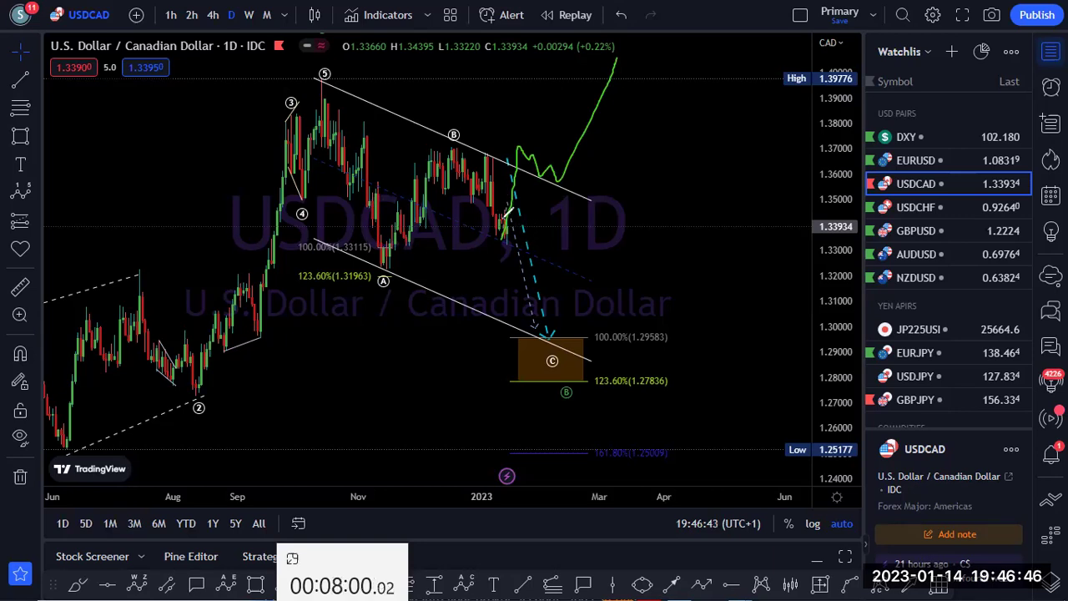
mouse_move(518, 232)
mouse_down()
mouse_move(529, 277)
mouse_move(551, 273)
mouse_move(513, 289)
mouse_move(510, 267)
mouse_move(536, 291)
mouse_move(599, 112)
mouse_up()
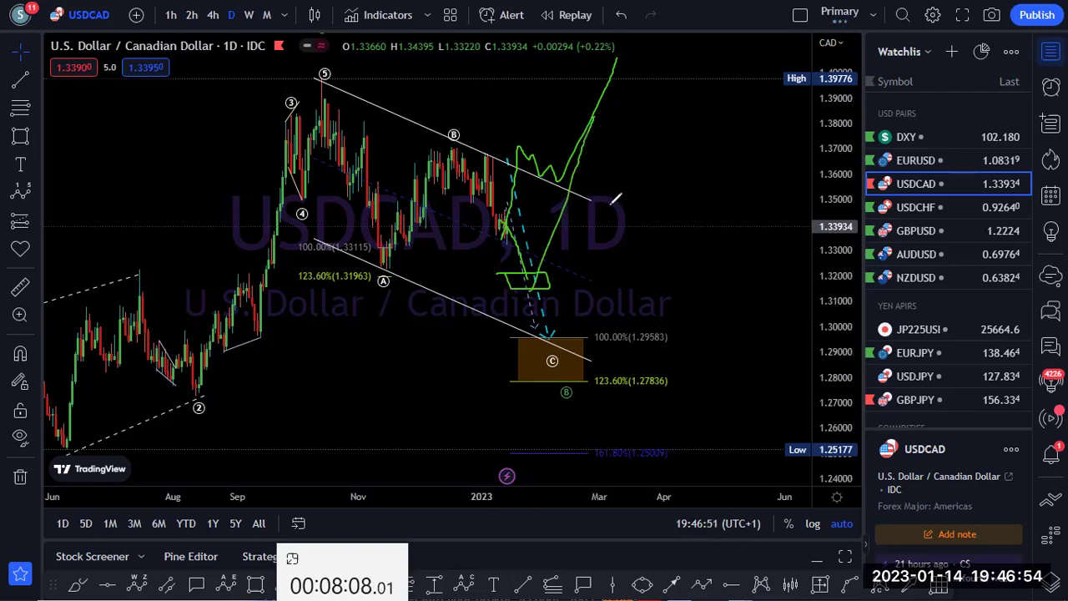
drag(511, 193, 550, 336)
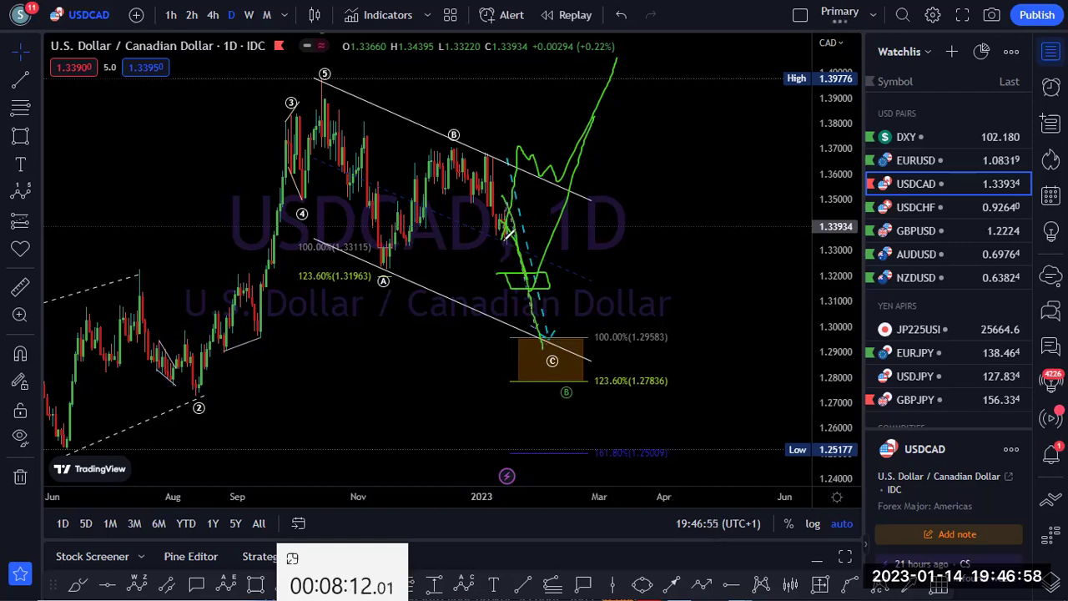
mouse_move(523, 141)
mouse_down()
mouse_move(582, 160)
mouse_move(568, 166)
mouse_up()
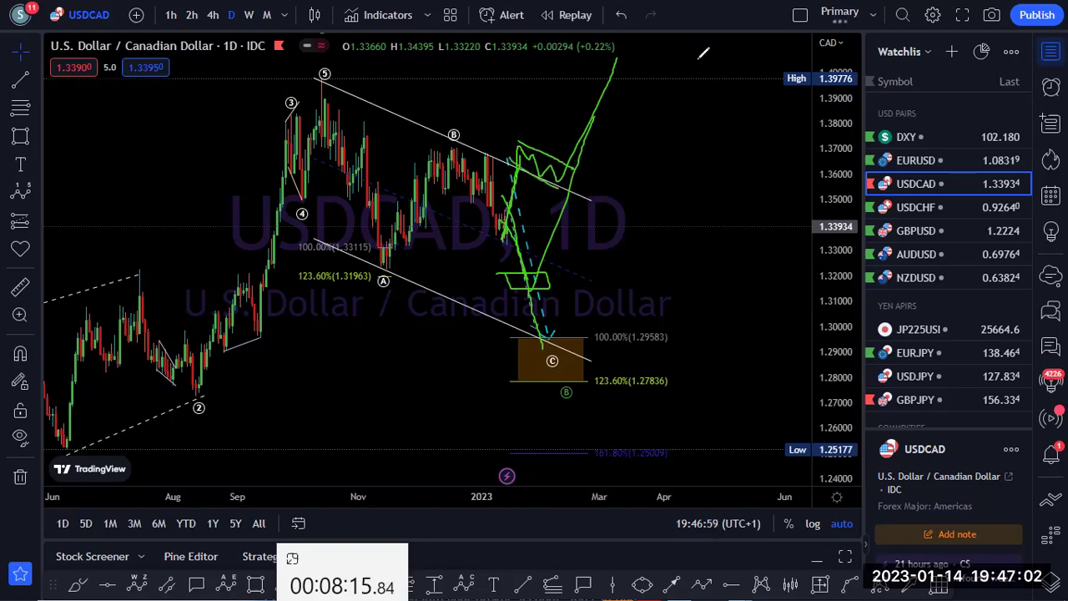
key(e)
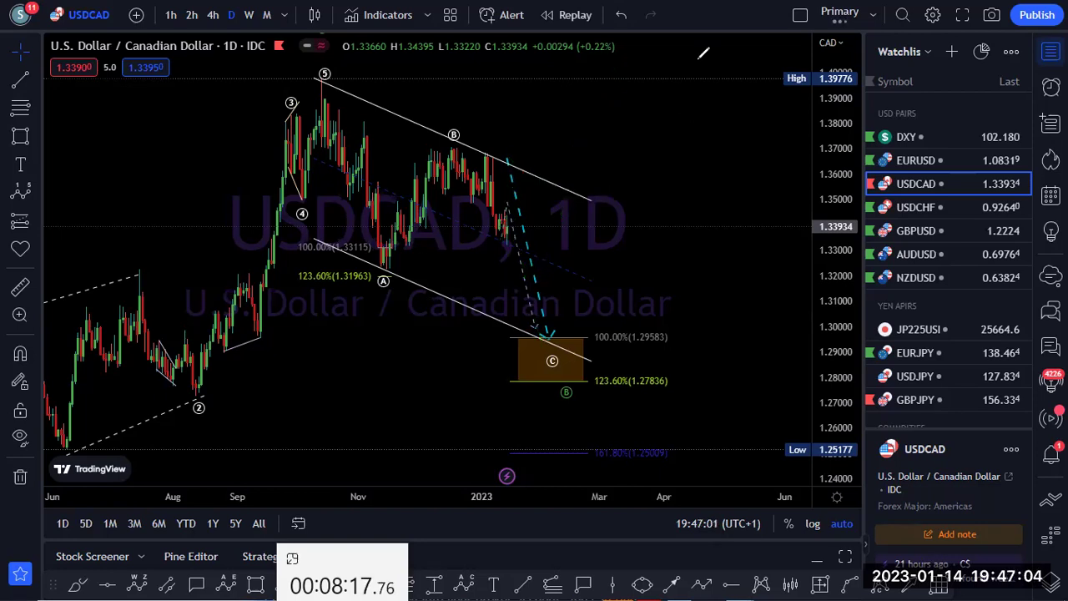
Switch USDCAD to the 4-hour chart and return to the full-screen view with the Wi-Fi network list closed.
click(212, 14)
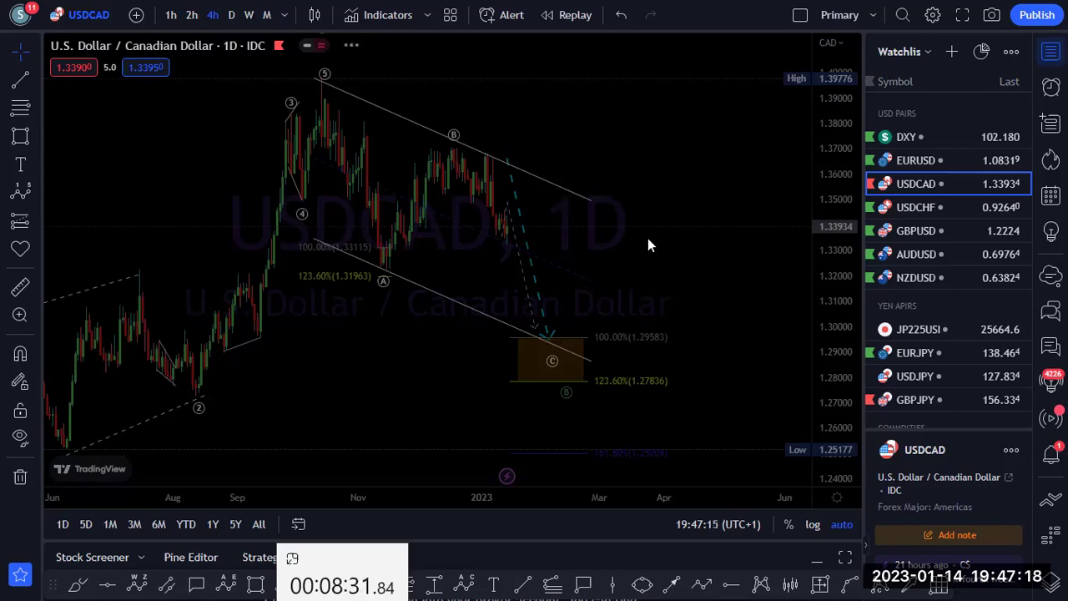
key(F11)
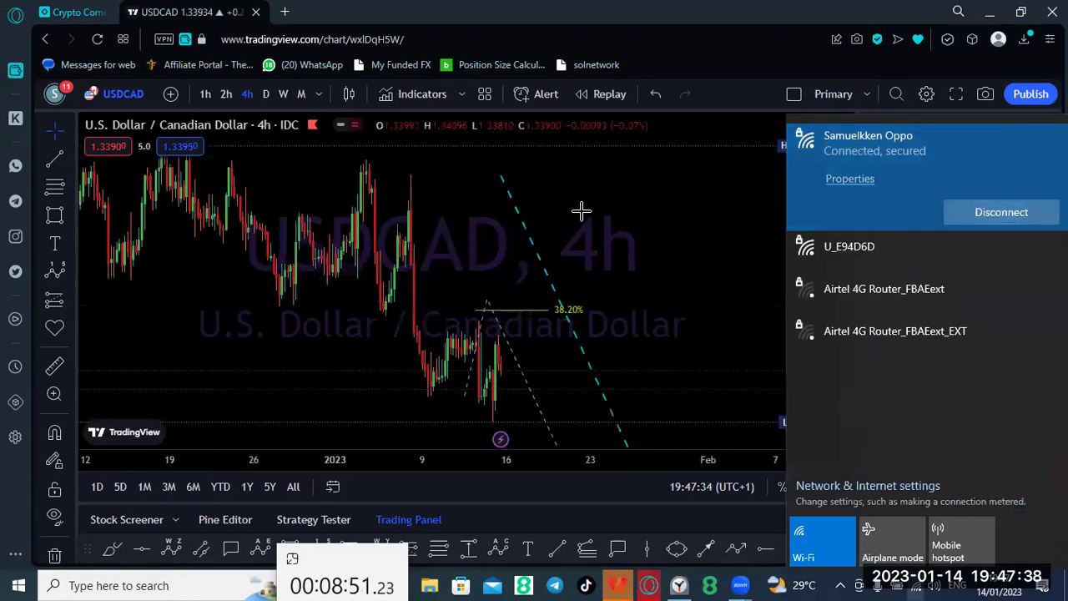
click(623, 218)
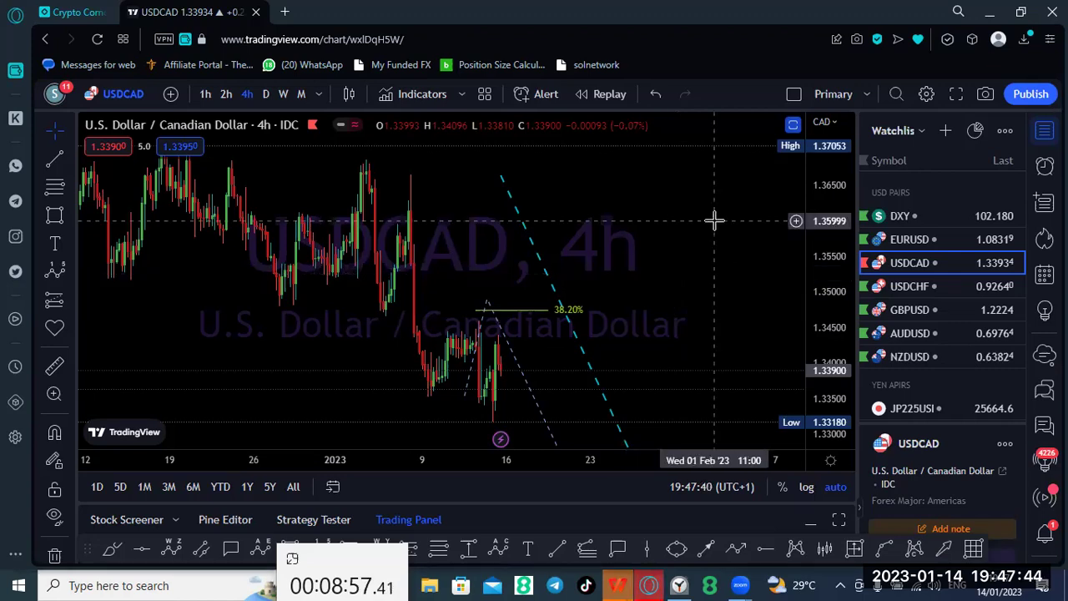
key(F11)
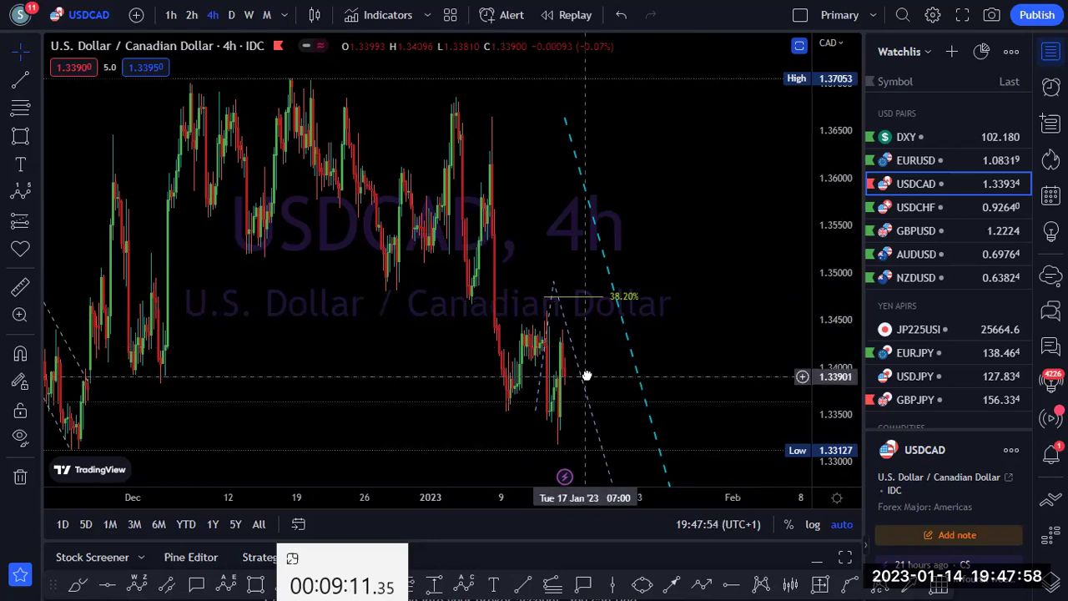
Move the thin dashed USDCAD projection so it starts beside the latest low and peaks just under the 38.20% level.
mouse_move(584, 362)
mouse_down()
mouse_move(593, 357)
mouse_move(615, 376)
mouse_up()
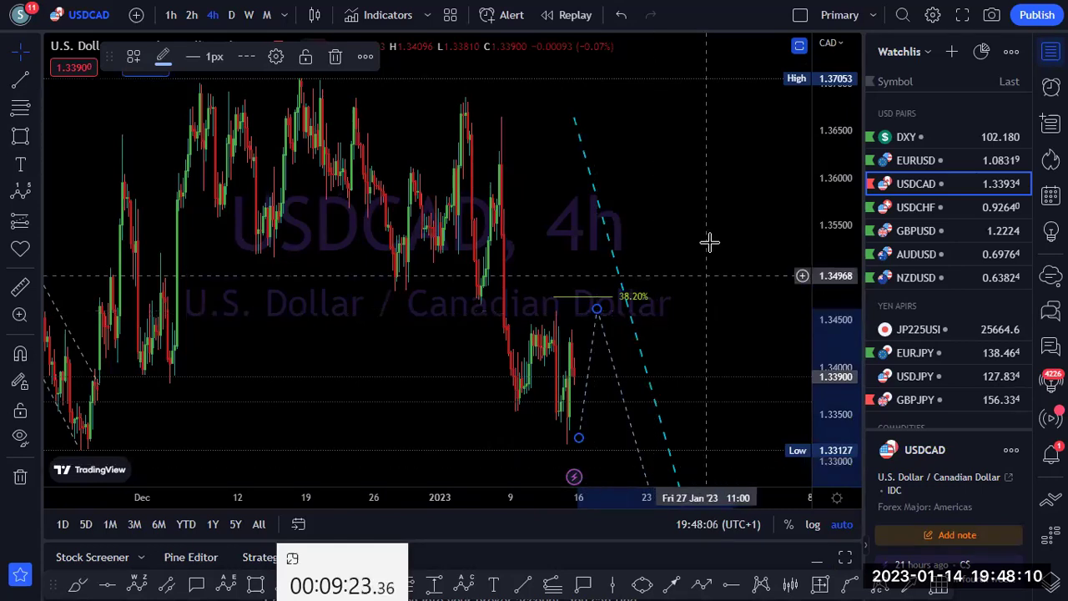
scroll(694, 240, down, 3)
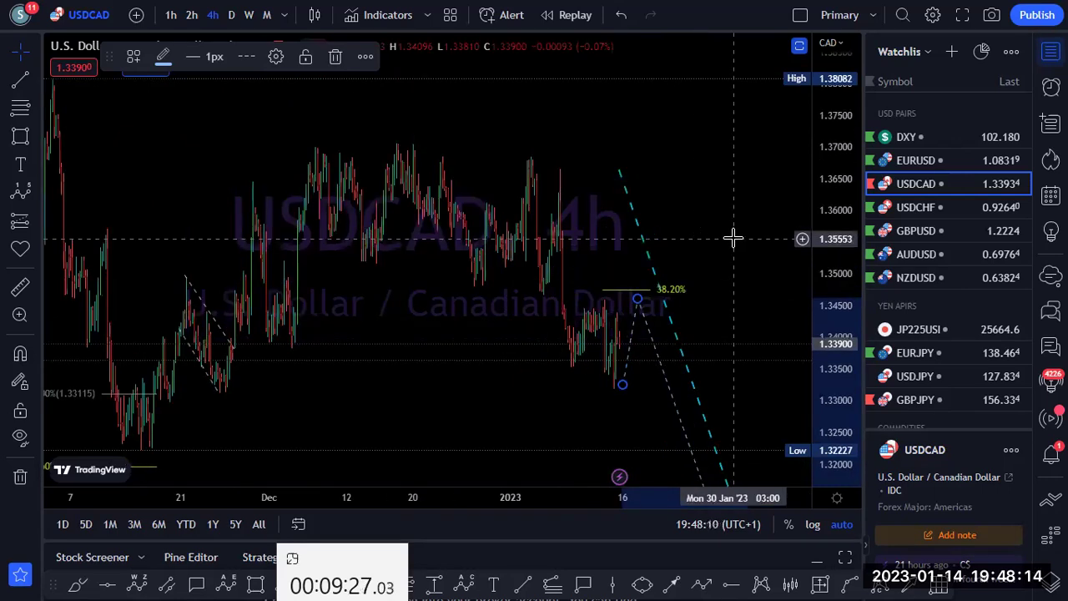
scroll(733, 239, up, 1)
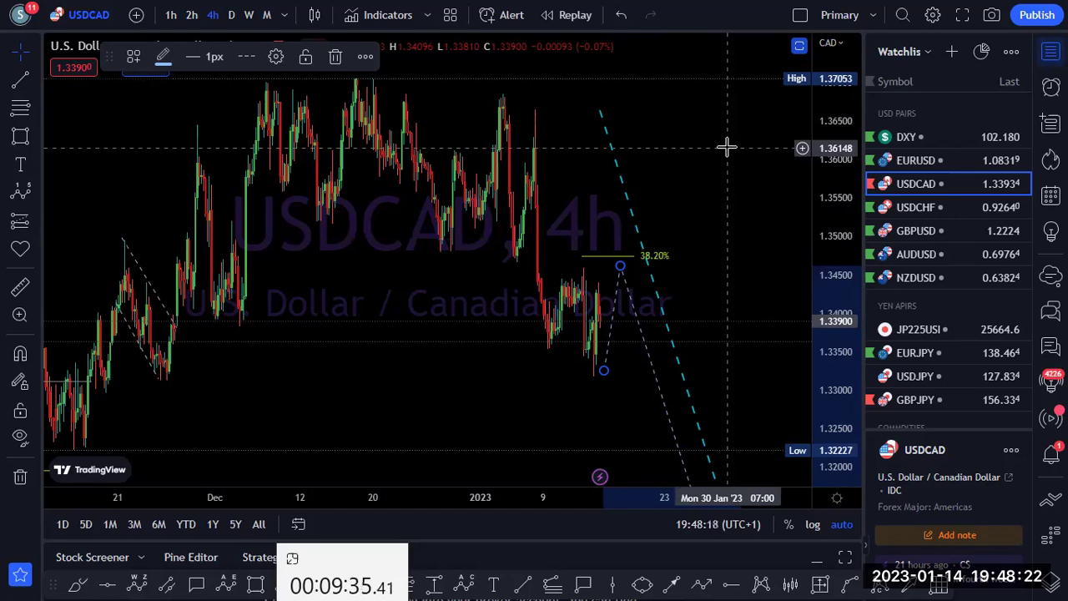
click(698, 127)
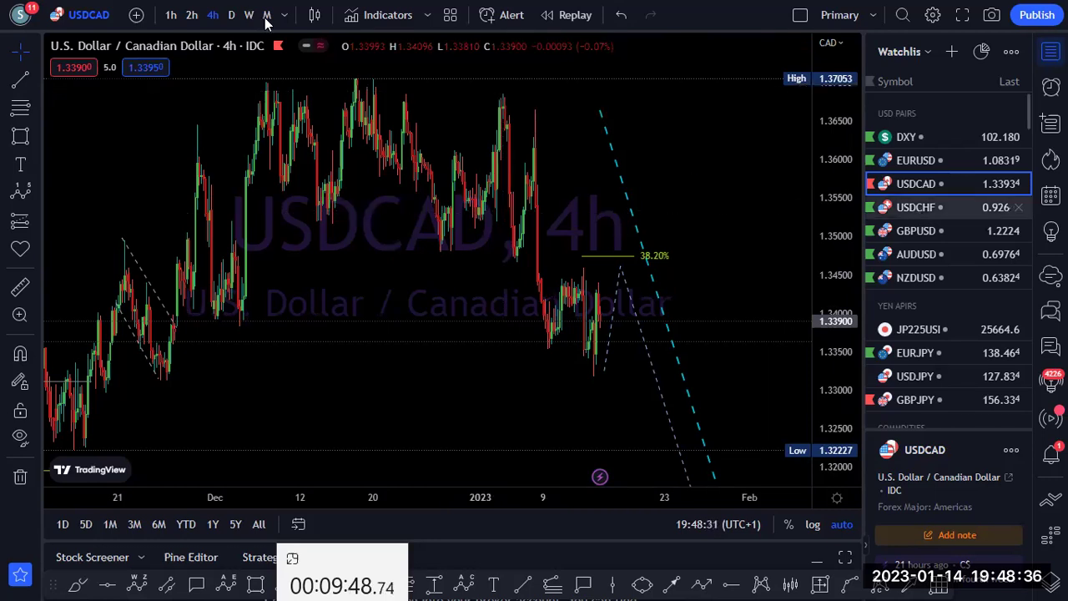
Open the USDCHF monthly chart and examine the wave structure down through the lower timeframes to the 4-hour chart.
key(Down)
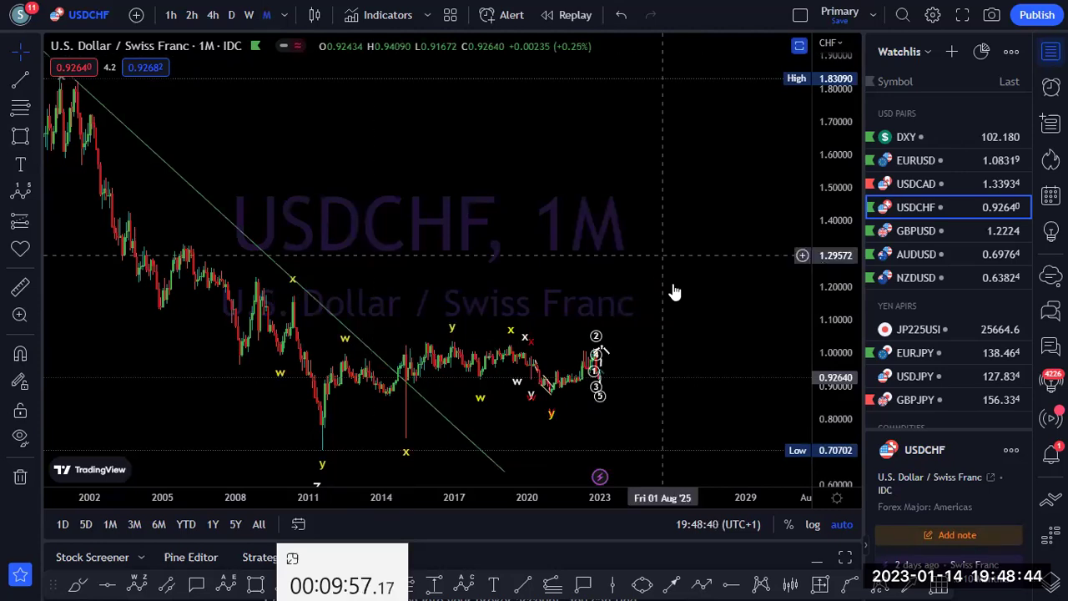
scroll(674, 284, up, 3)
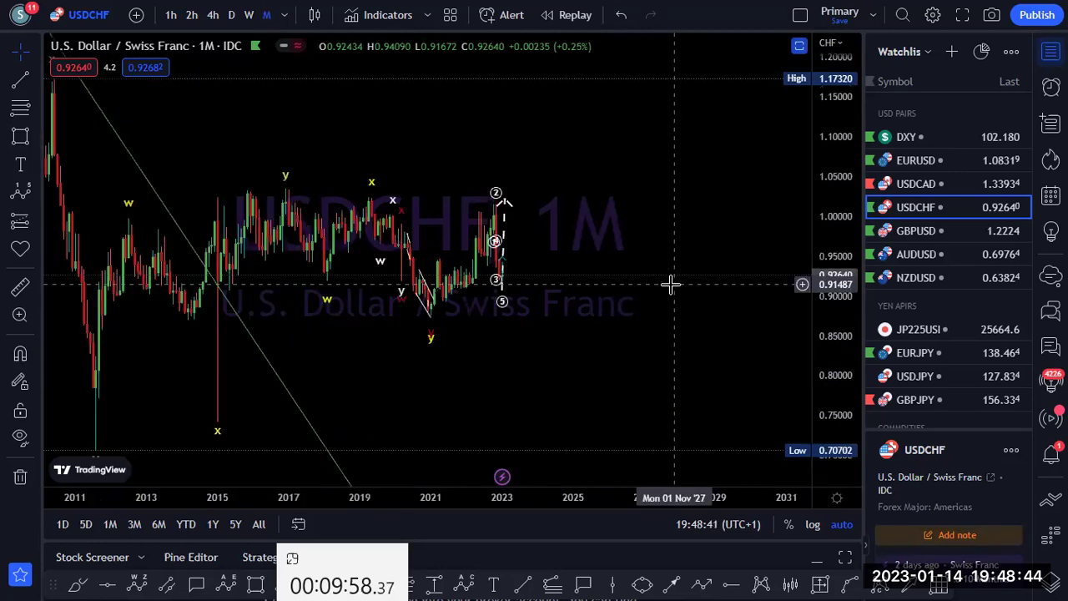
click(248, 16)
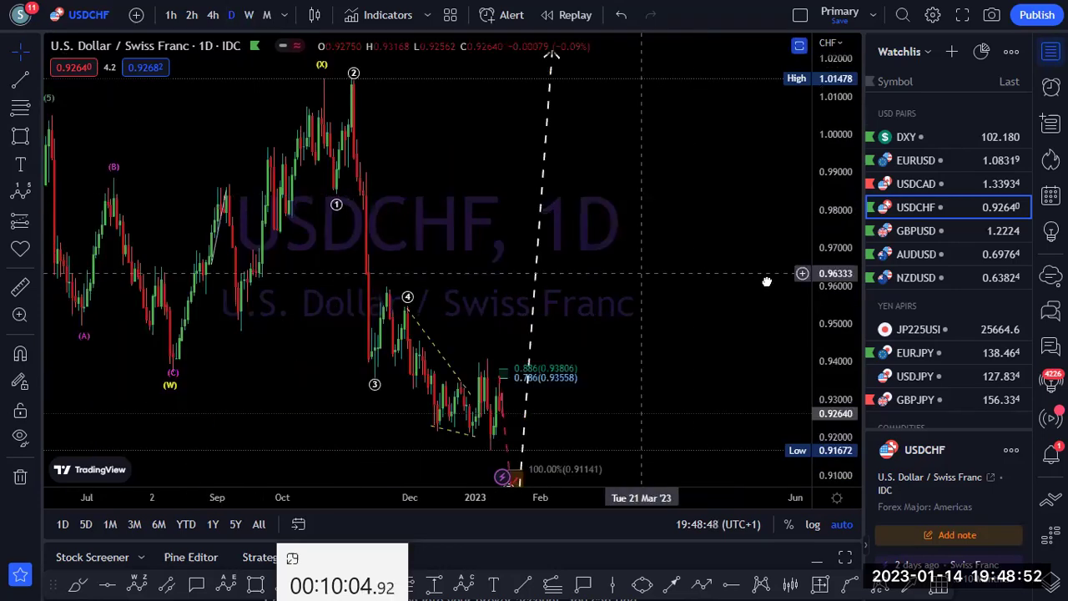
drag(766, 282, 766, 282)
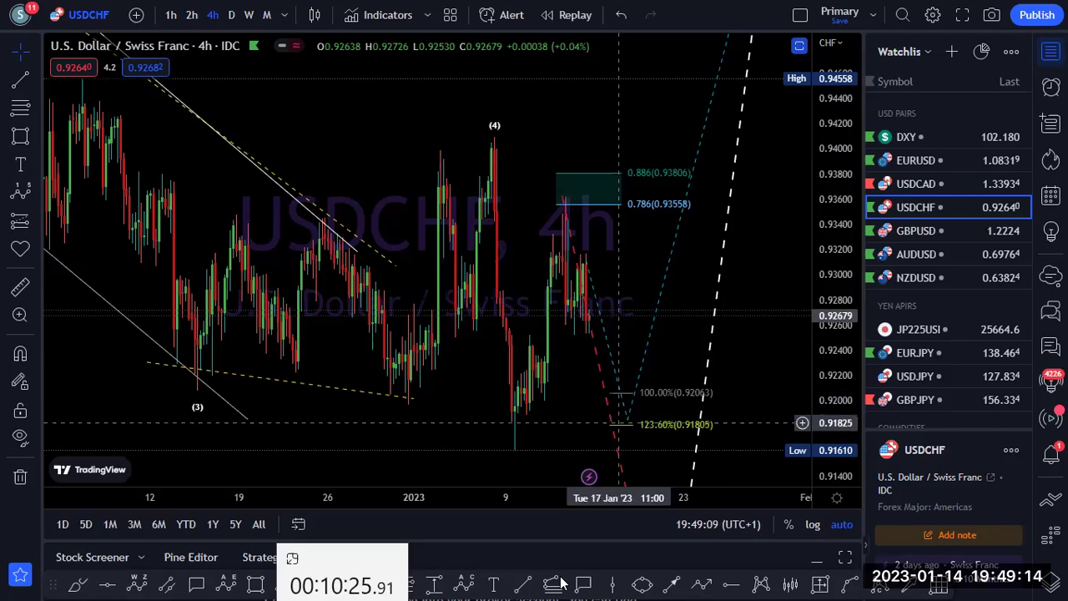
Box the USDCHF target area between 0.92063 and 0.91805 freehand, examine the lower orange target zone, and clear the marking.
drag(608, 382, 663, 406)
drag(605, 427, 599, 386)
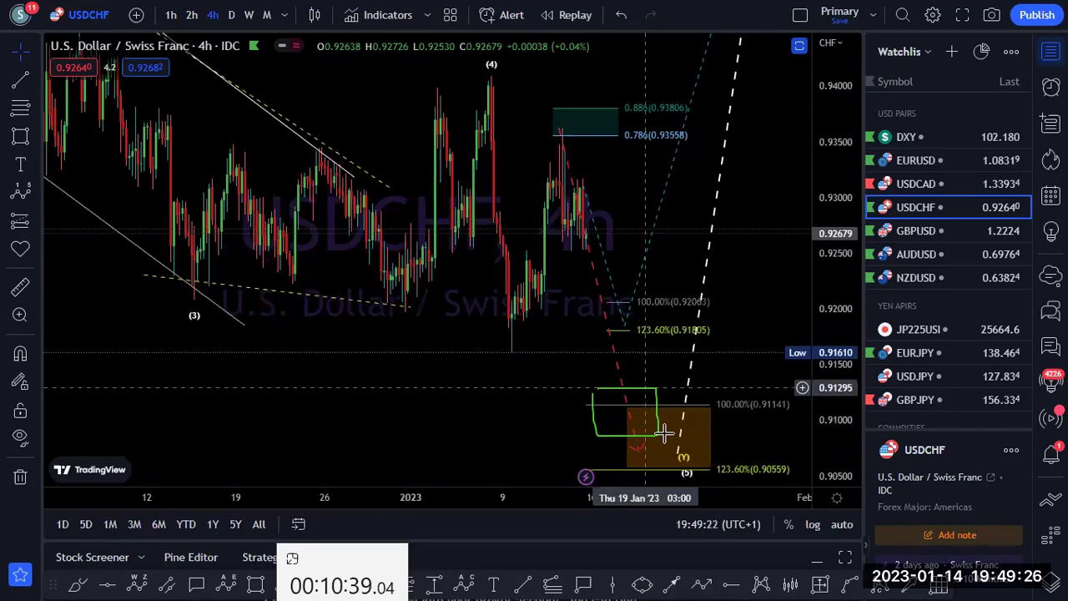
click(668, 433)
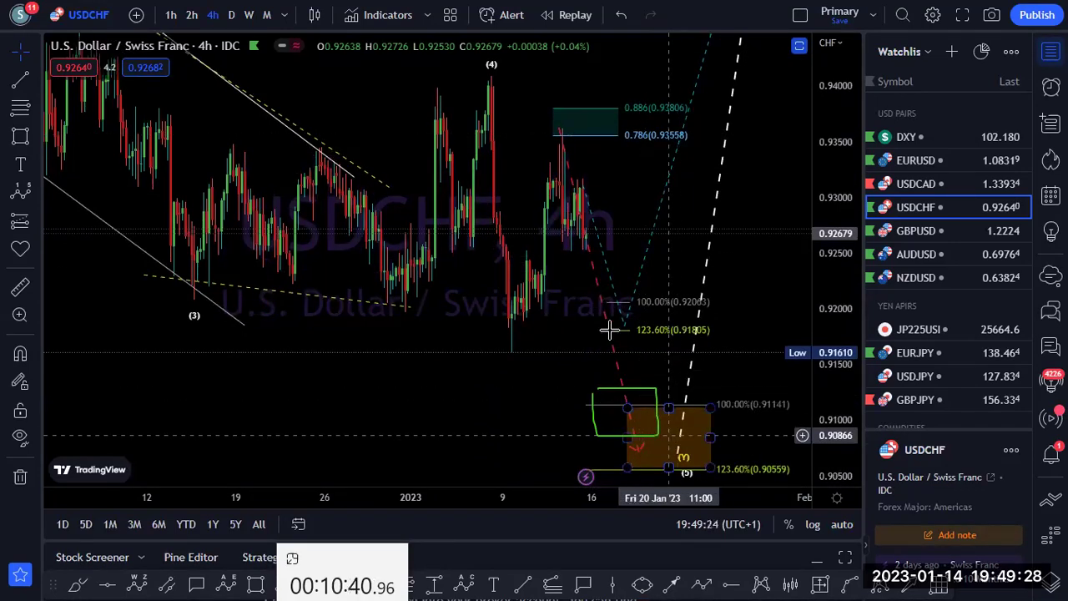
click(693, 389)
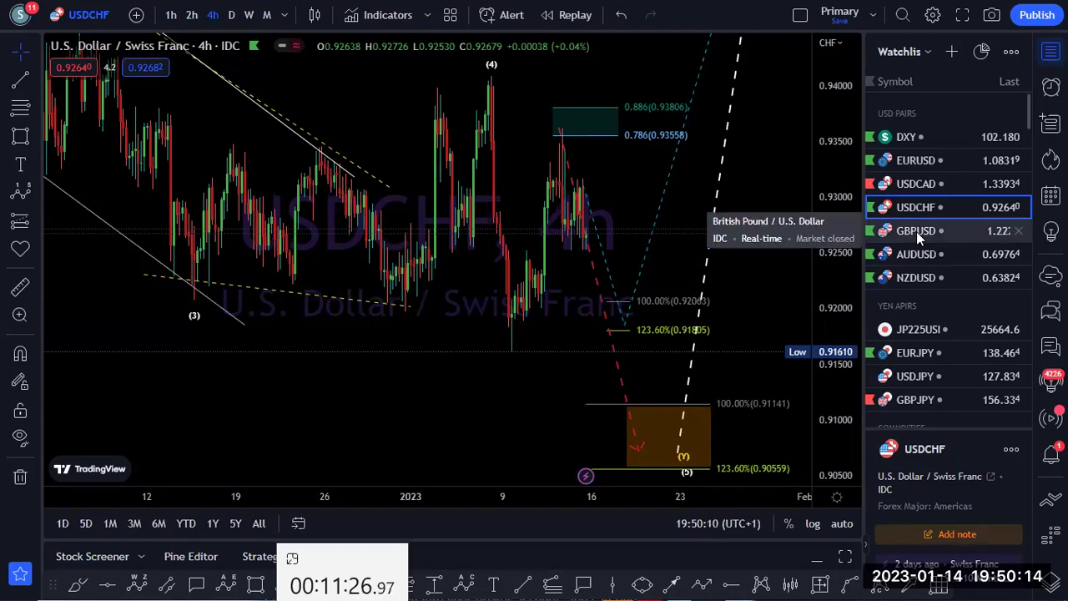
Open the GBPUSD monthly chart and examine the wave count inside the descending channel.
key(Down)
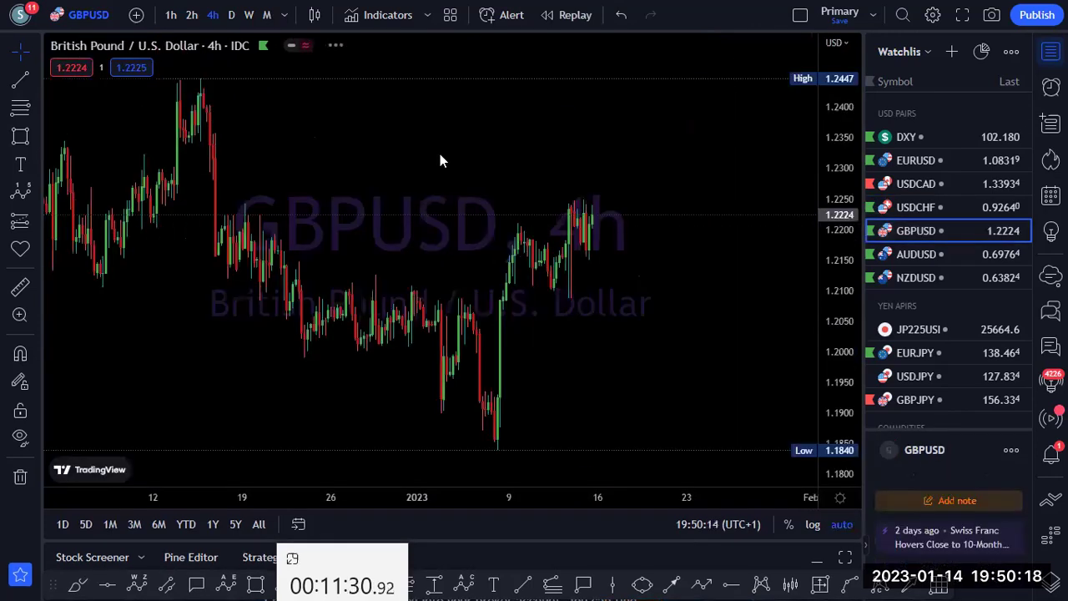
text(1M)
key(Return)
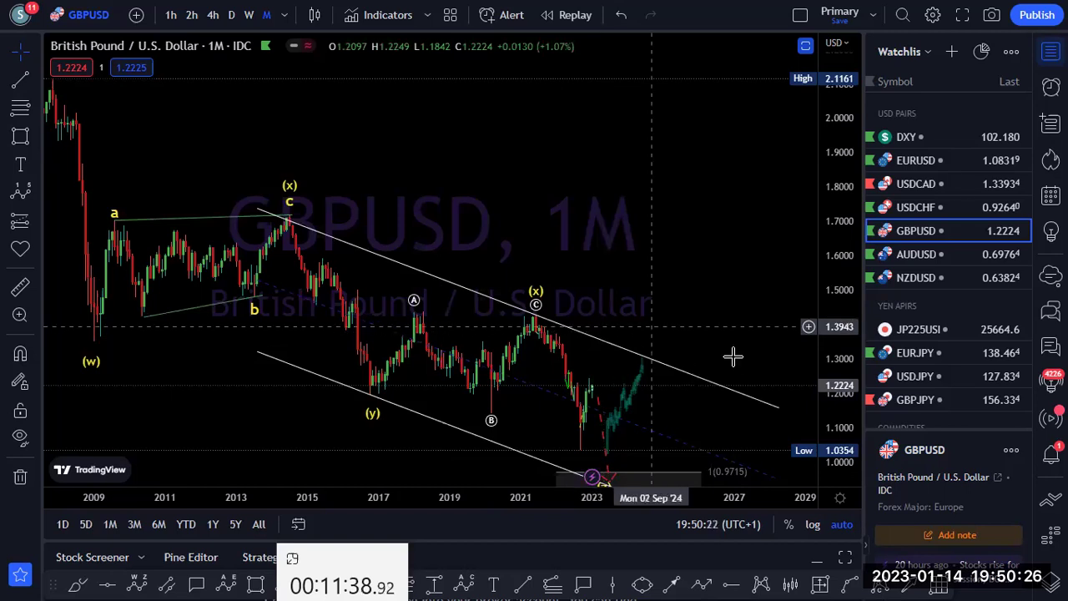
scroll(723, 297, up, 2)
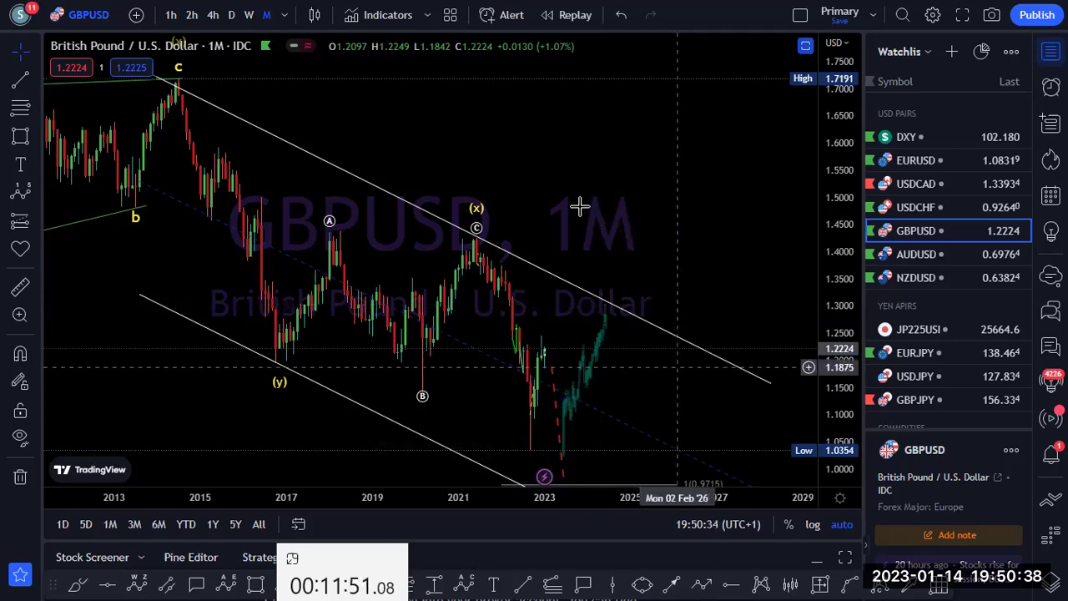
Switch GBPUSD to the weekly chart and examine the dashed projected decline from the 0.618 level.
click(249, 14)
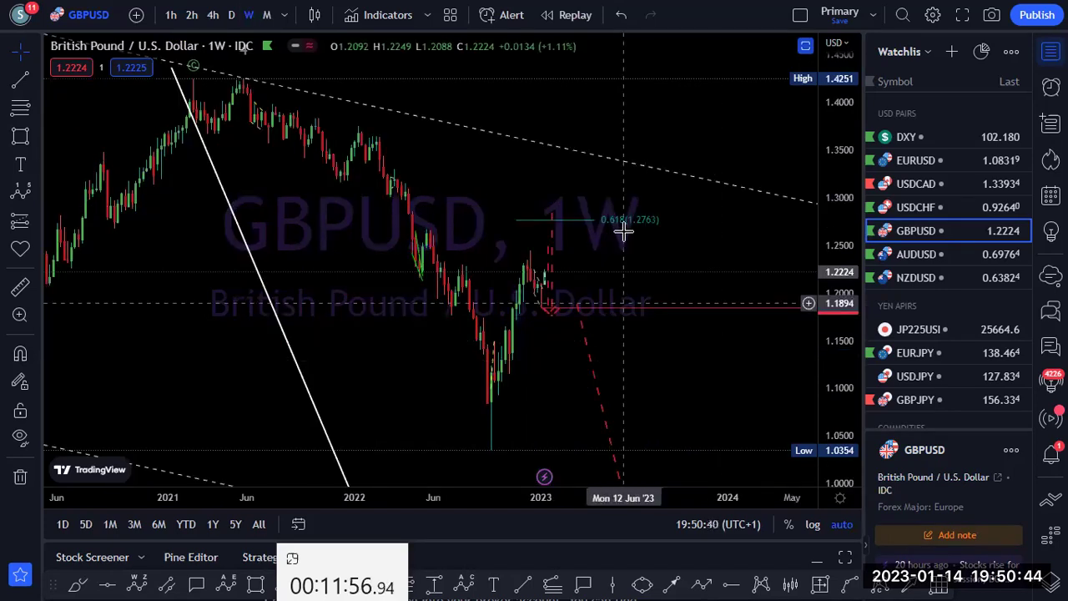
click(573, 315)
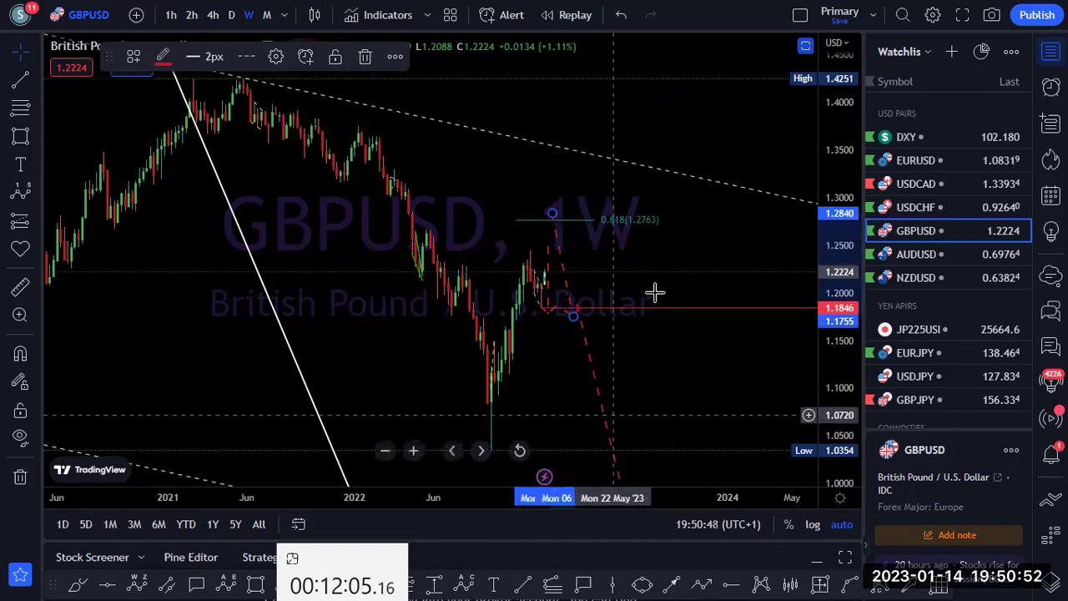
key(Escape)
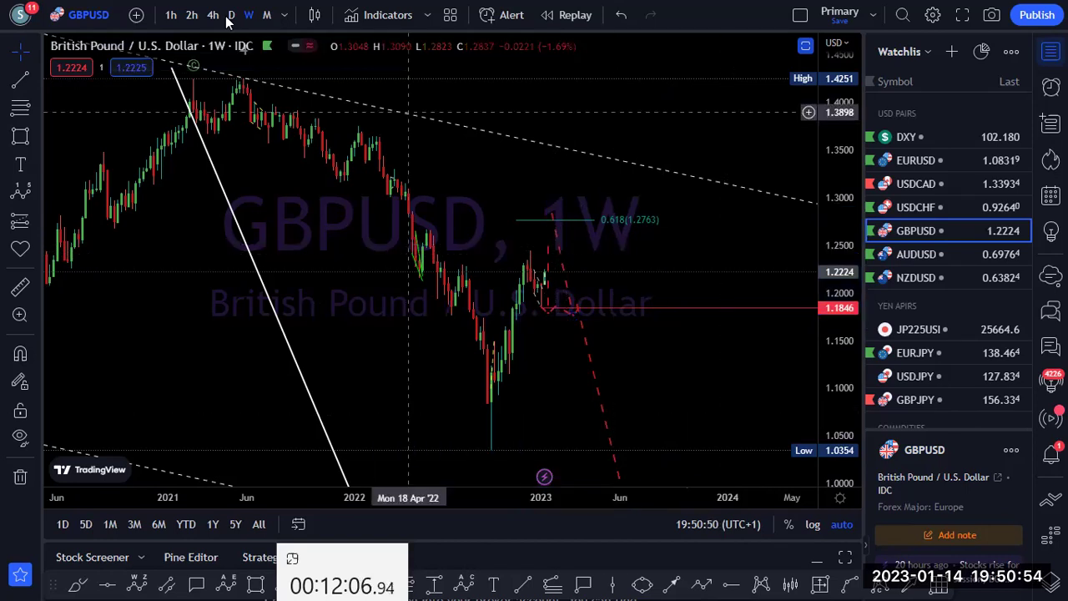
Switch GBPUSD to the daily chart and examine the projected paths from the target zones above wave (Y).
click(229, 18)
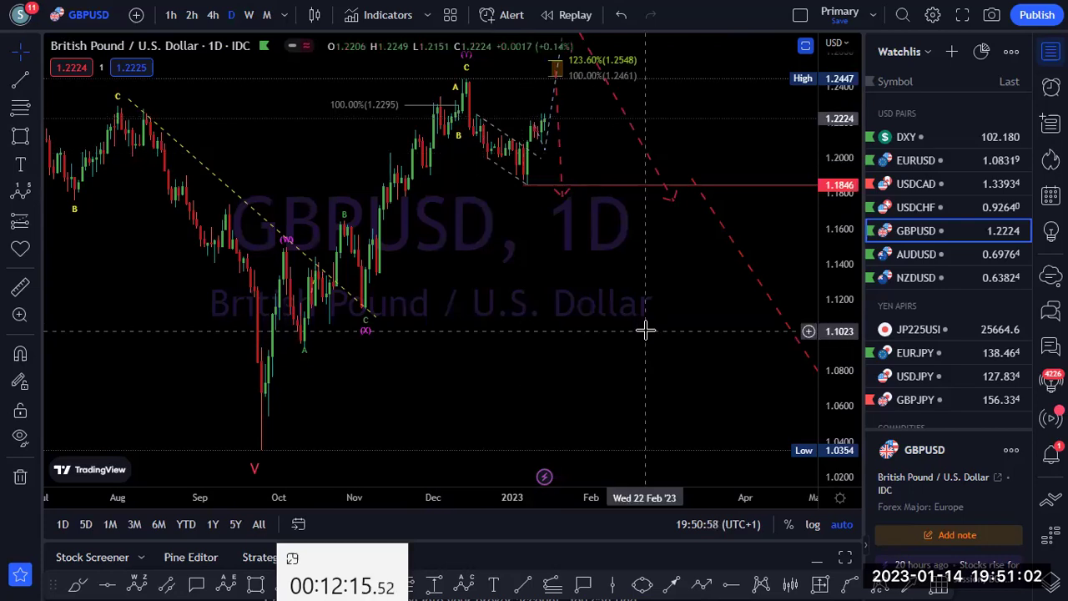
scroll(572, 353, up, 1)
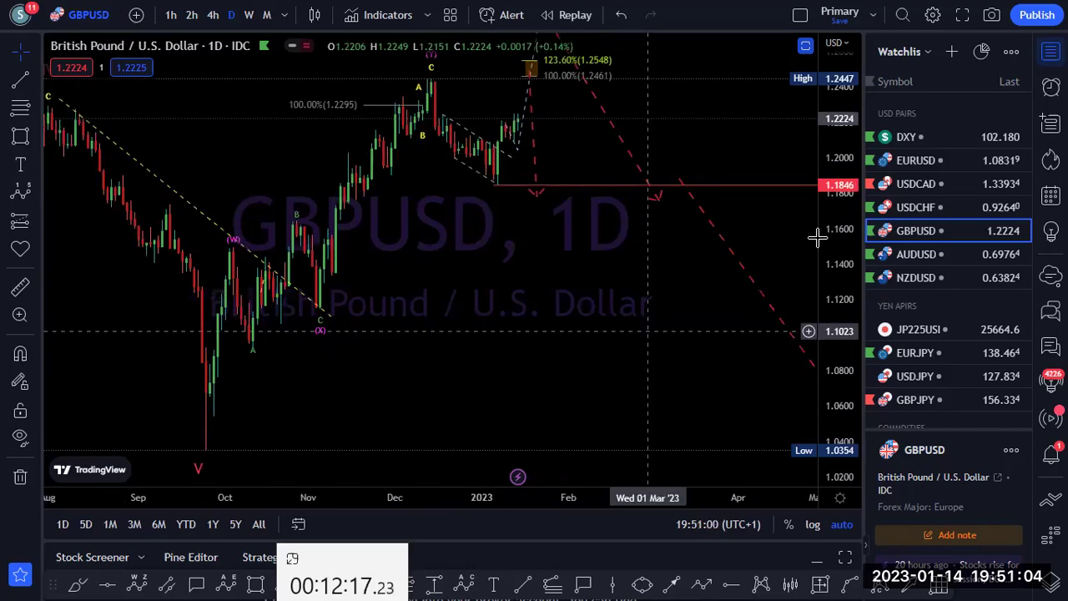
drag(670, 317, 598, 453)
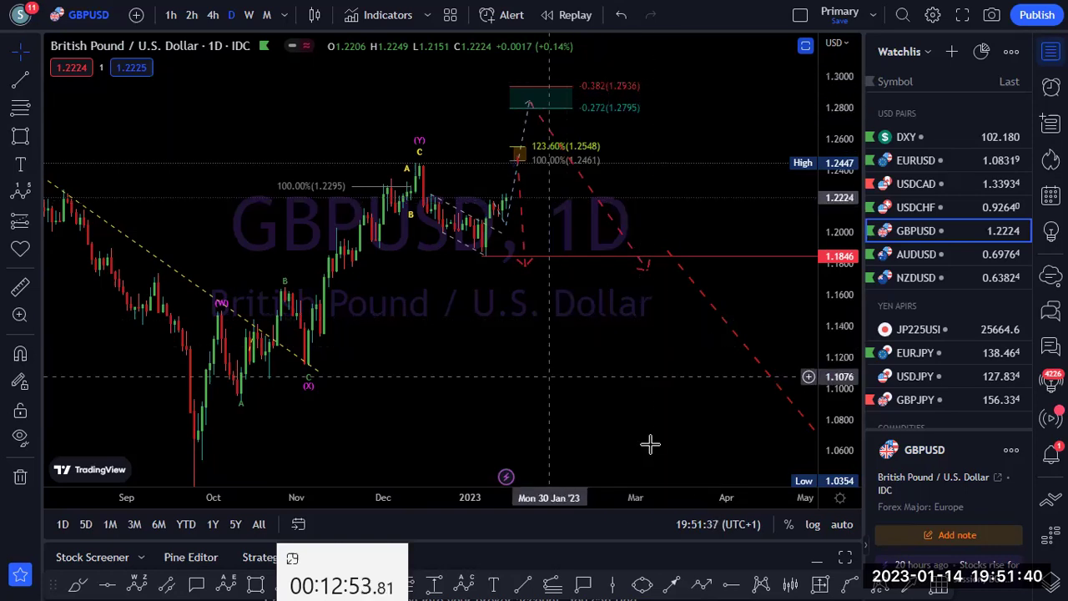
Switch GBPUSD to the four-hour chart and add a horizontal ray at 1.2086 below the small channel, using the invalidation template.
key(alt+r)
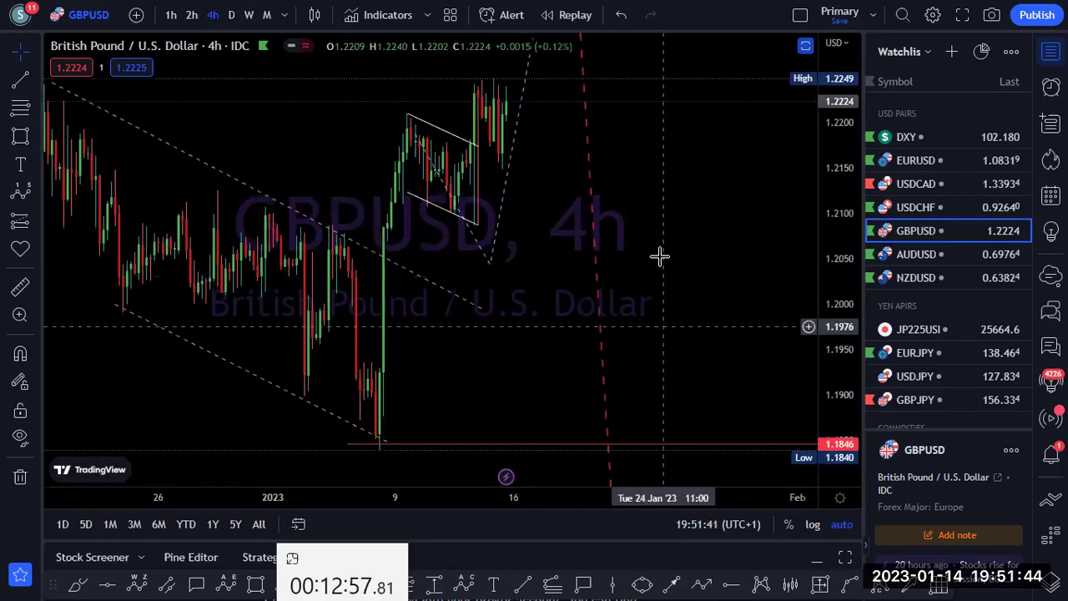
scroll(673, 243, down, 2)
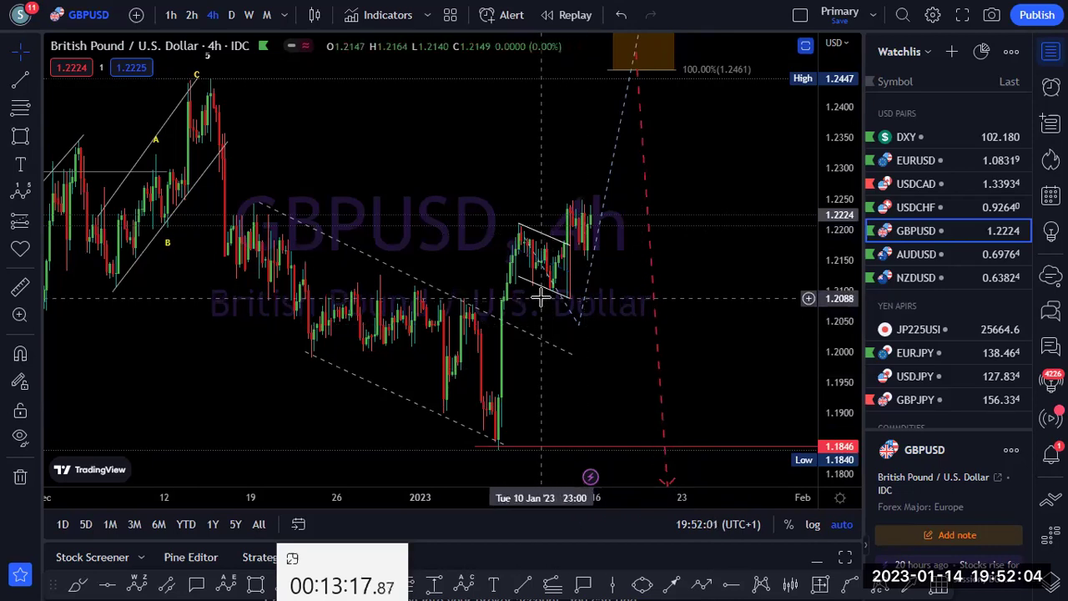
click(731, 582)
click(549, 299)
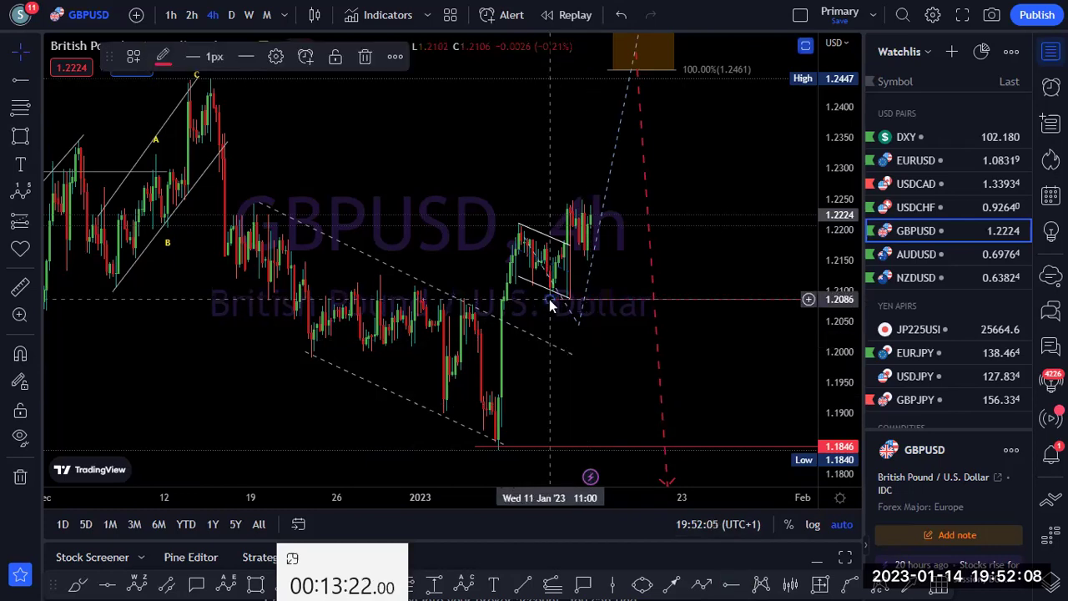
click(134, 55)
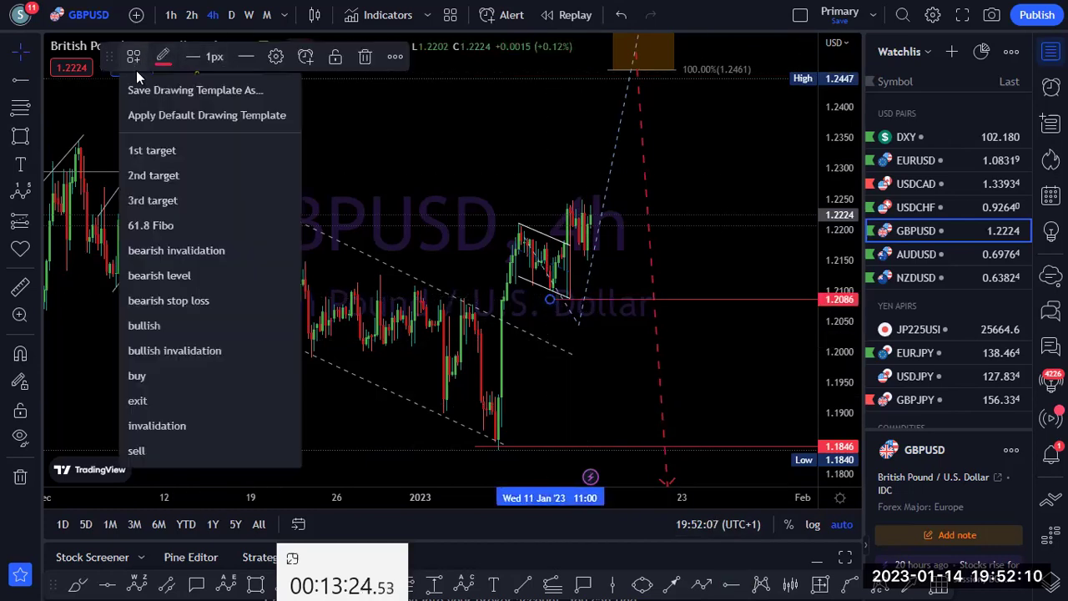
click(152, 424)
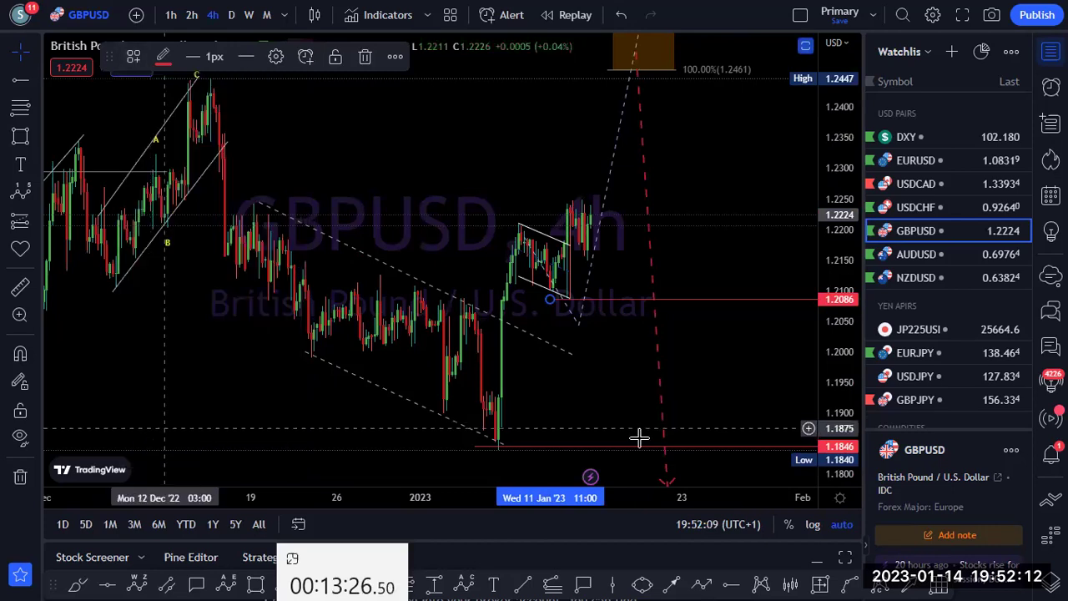
click(722, 220)
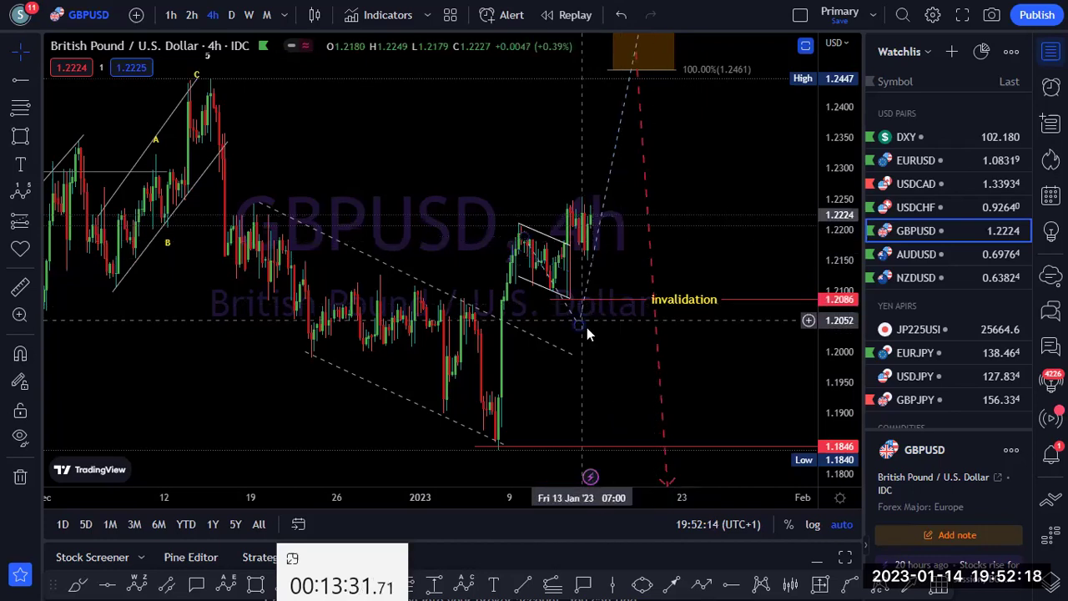
Raise the low point of the dashed projected path to just above the invalidation line, about 1.2095.
click(577, 292)
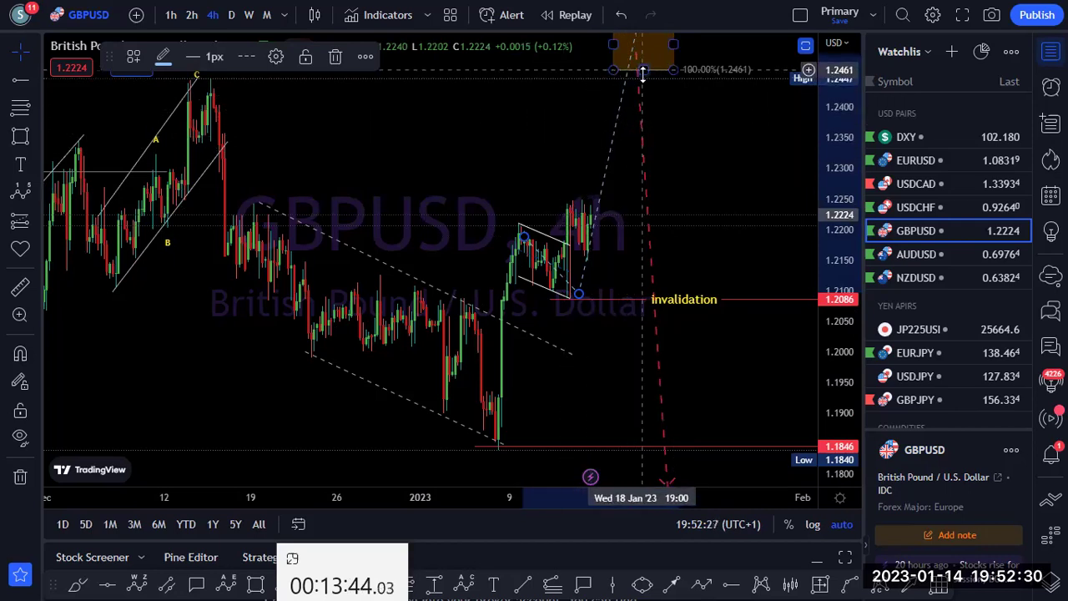
click(713, 167)
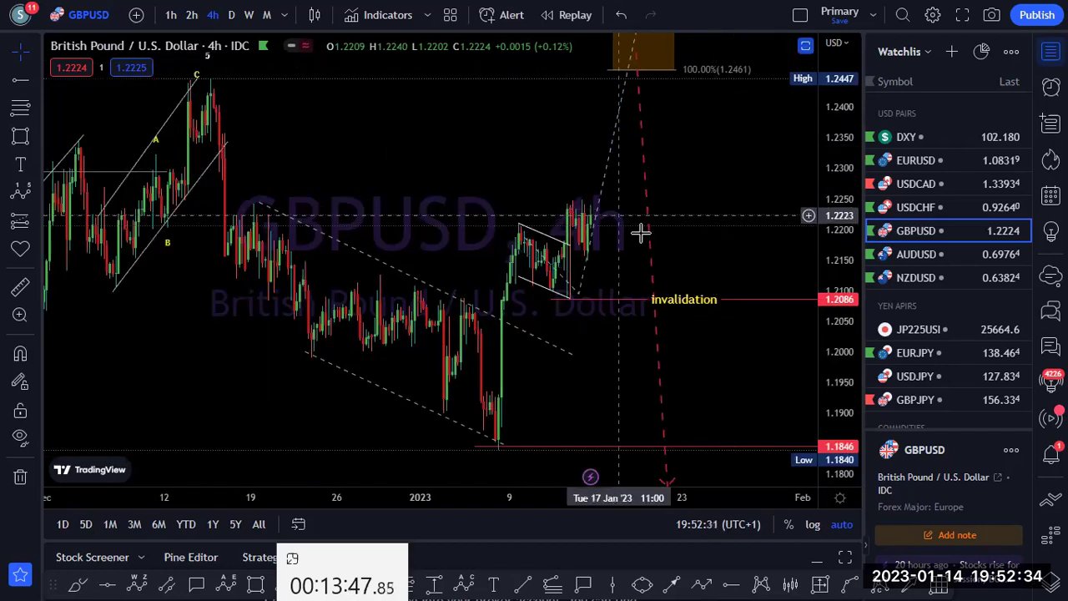
drag(590, 170, 645, 181)
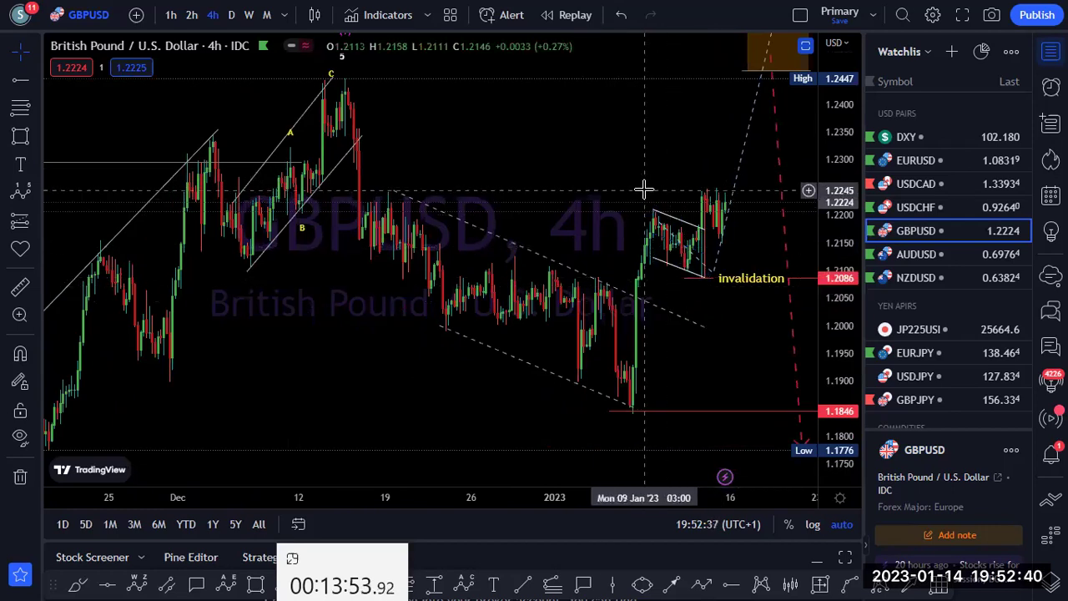
Open the AUDUSD monthly chart and examine the wave count from (a), (b), (c) through waves 1 and 2.
click(935, 259)
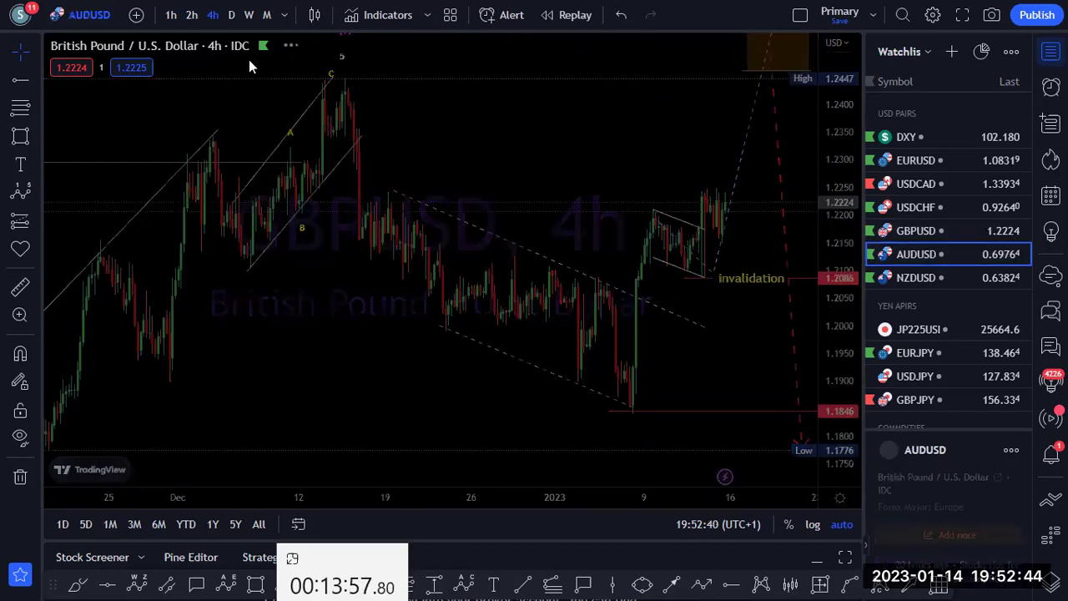
click(267, 16)
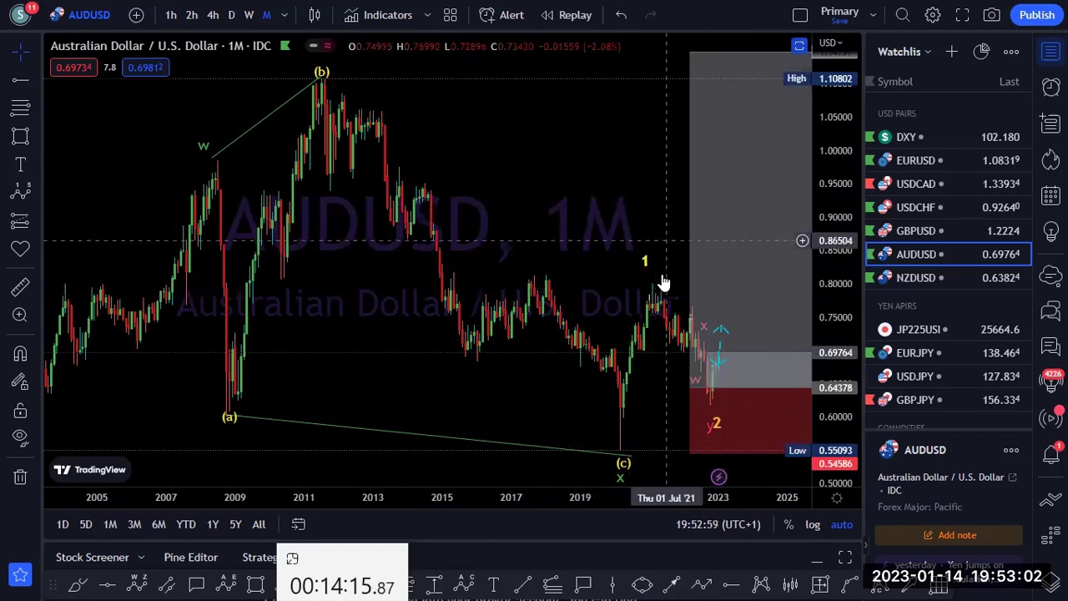
scroll(478, 206, right, 3)
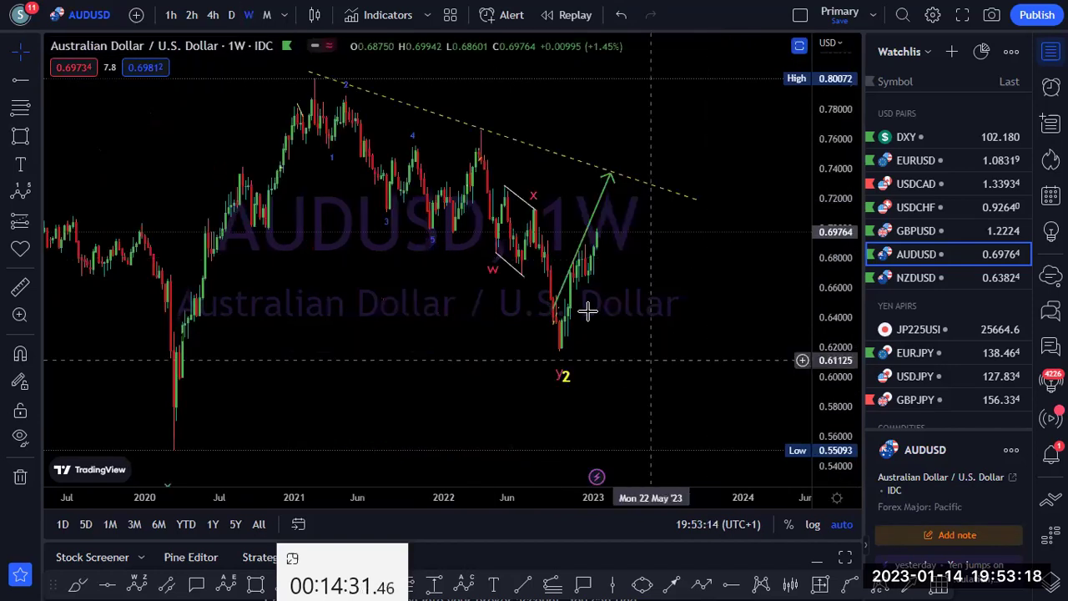
On the AUDUSD weekly chart, move the wave y endpoint up to 0.62598 so its label clears the yellow 2.
click(561, 350)
drag(563, 348, 561, 338)
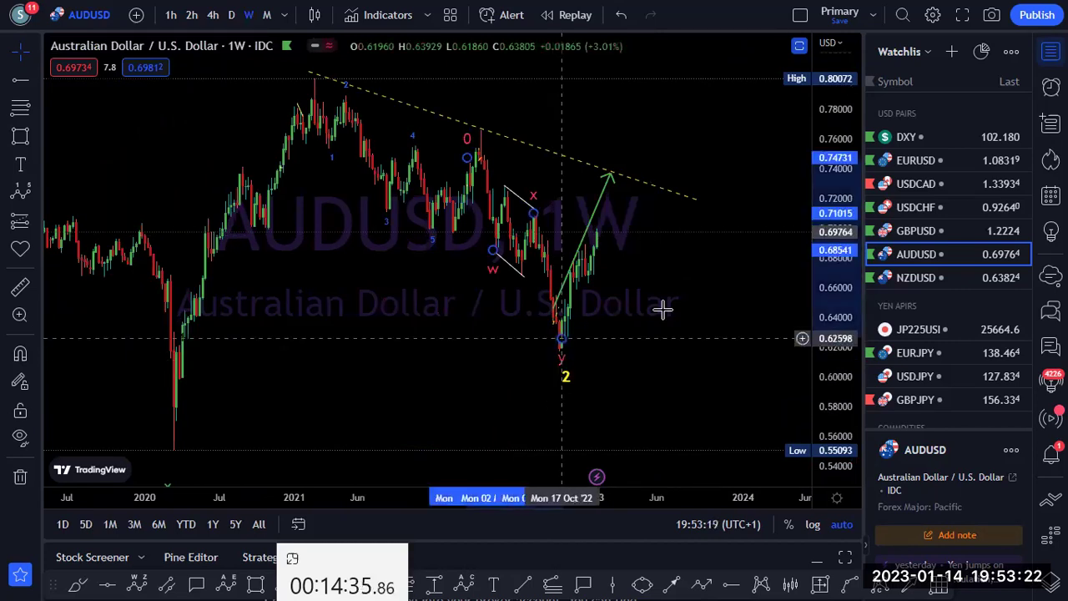
click(653, 299)
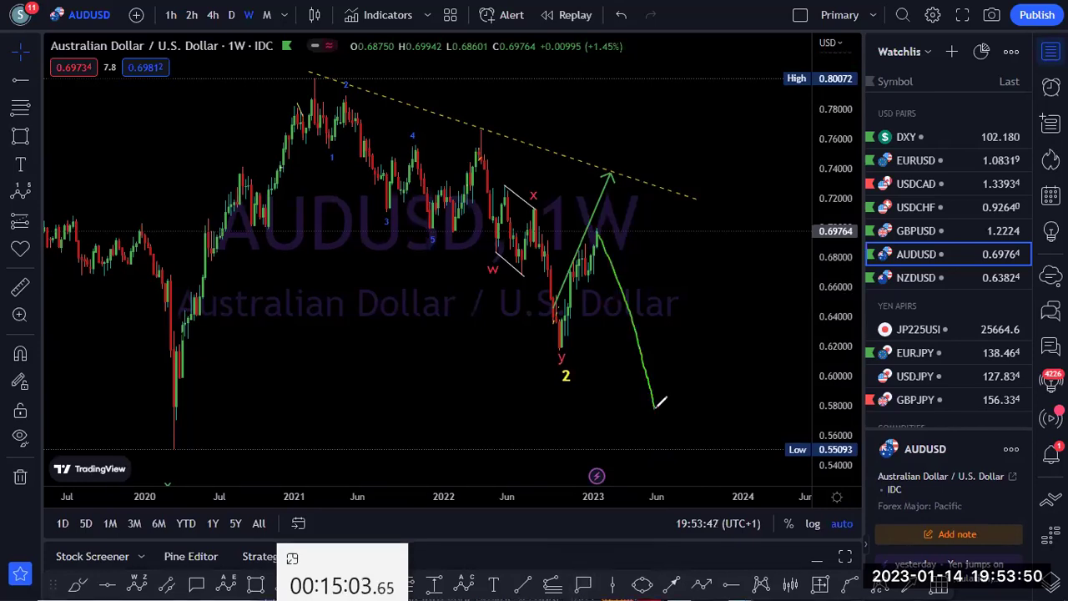
Sketch a freehand alternative AUDUSD path falling to about 0.58 and rising above 0.80, and clear the marking.
drag(655, 407, 706, 71)
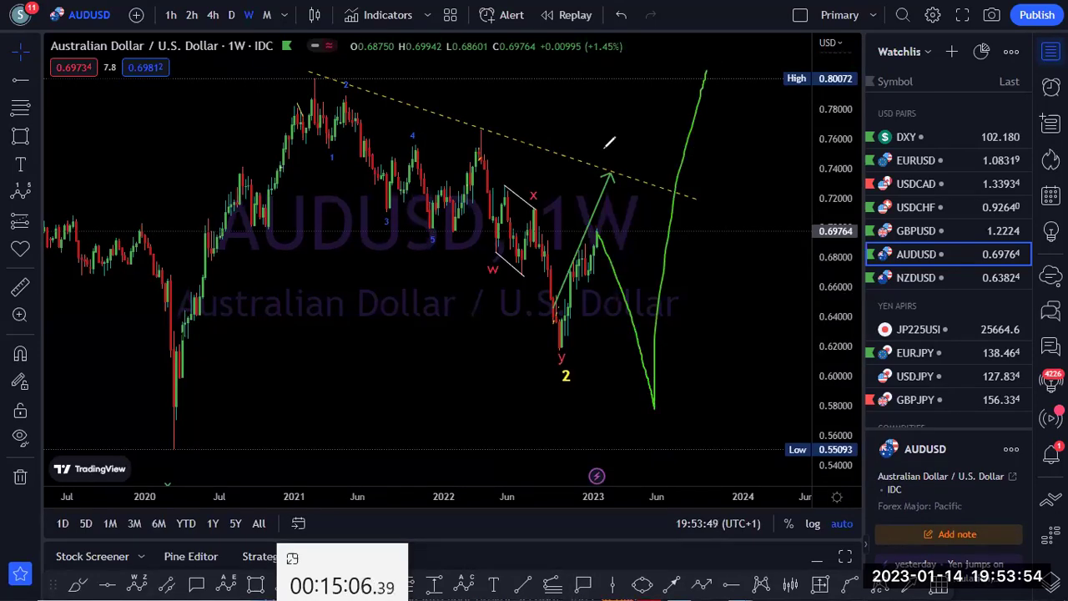
key(ctrl+z)
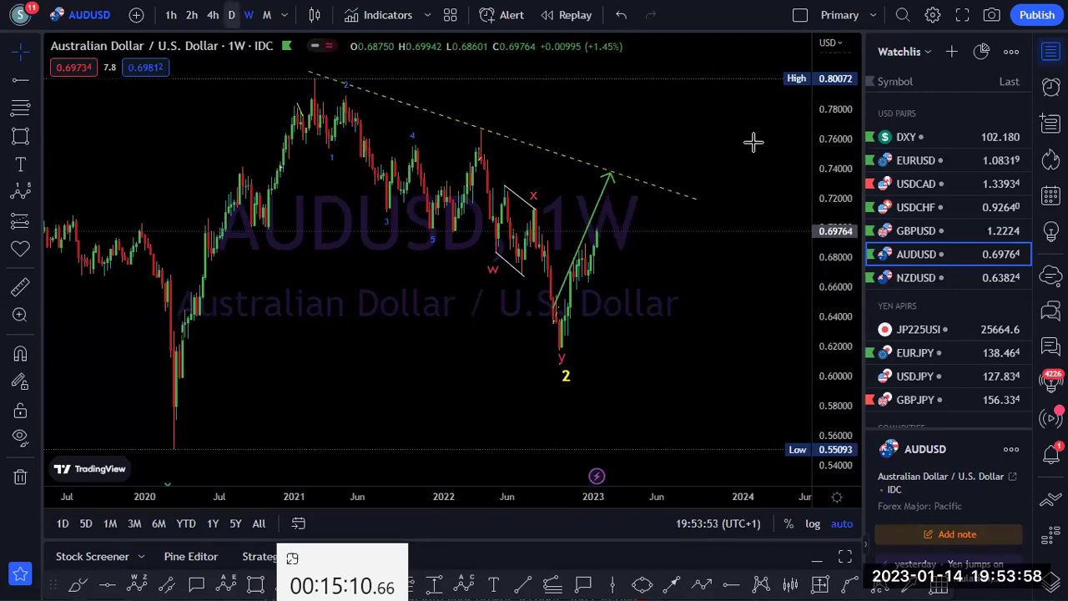
Switch AUDUSD to the daily and four-hour charts and examine the rising channel with its dashed projected path.
key(d)
key(Return)
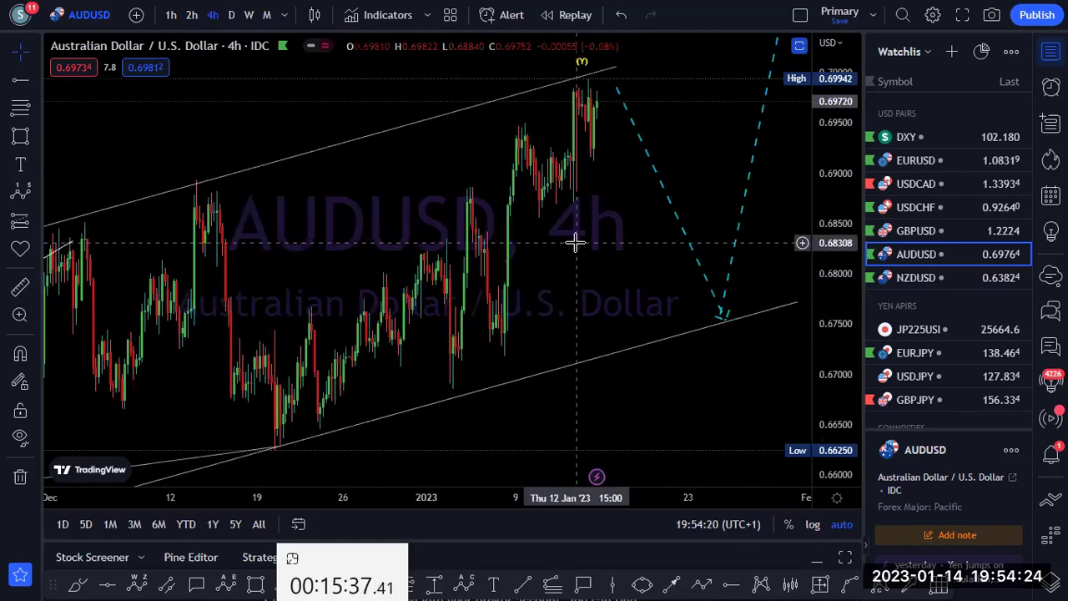
scroll(582, 300, down, 2)
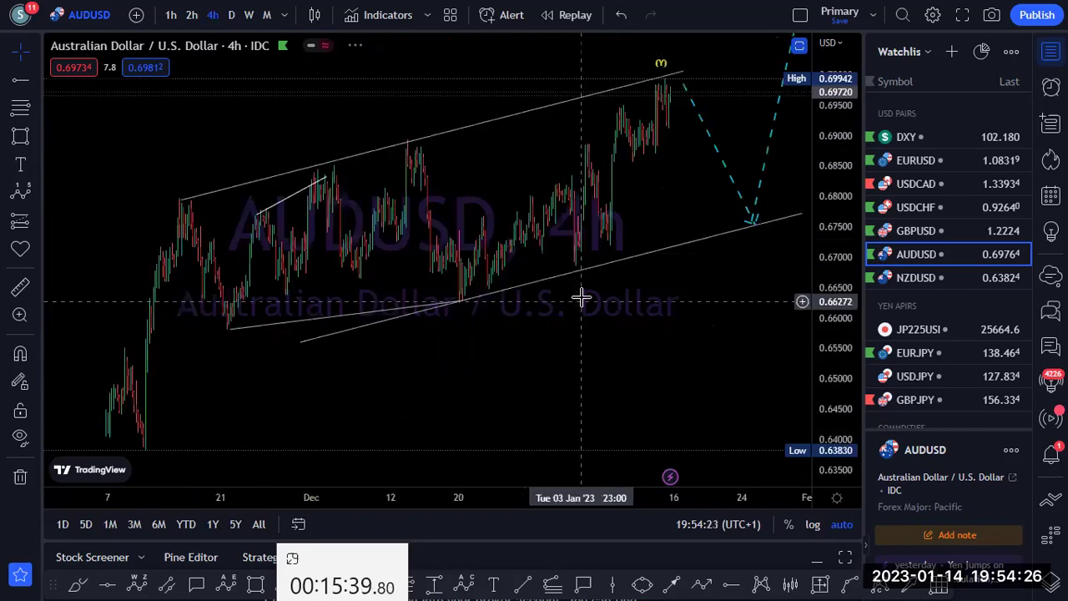
scroll(661, 191, up, 1)
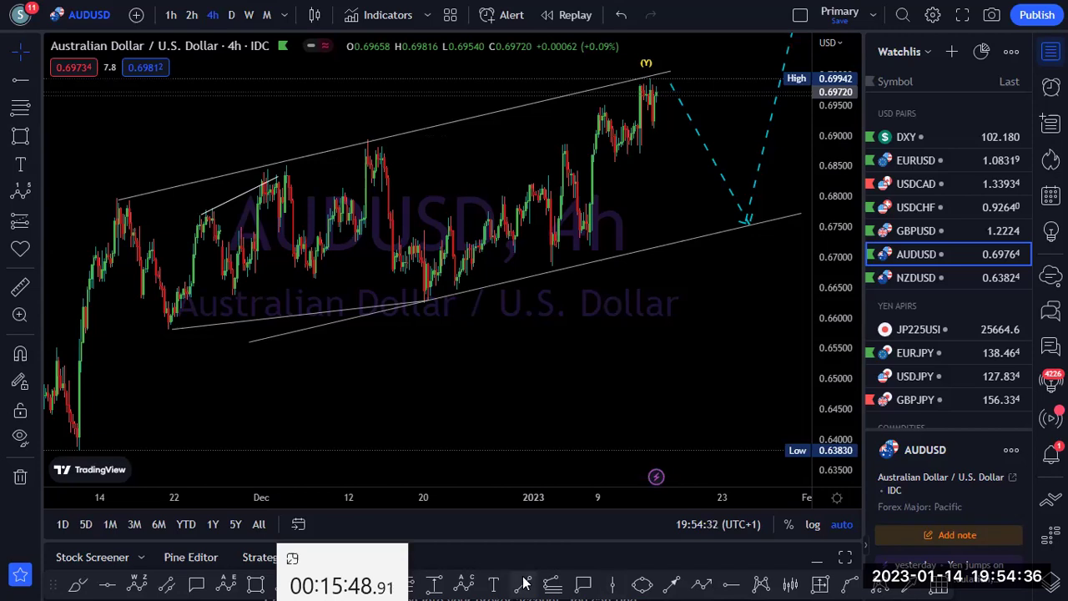
Draw two parallel dashed trend lines around the latest AUDUSD consolidation, the lower from 0.68590 to 0.69182 and the upper from 0.69466 to 0.70058.
click(614, 160)
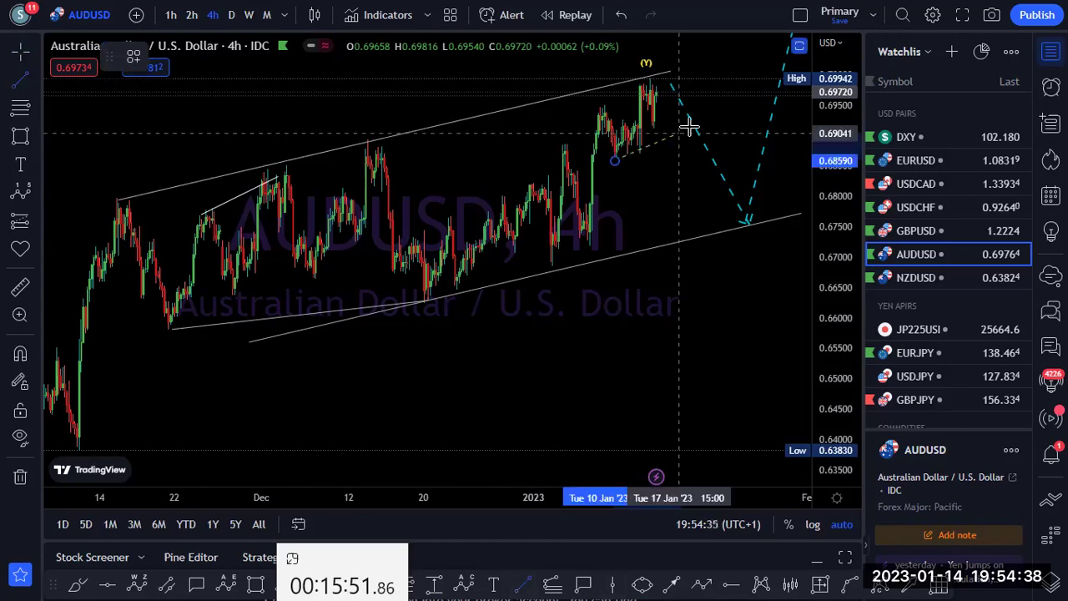
click(684, 146)
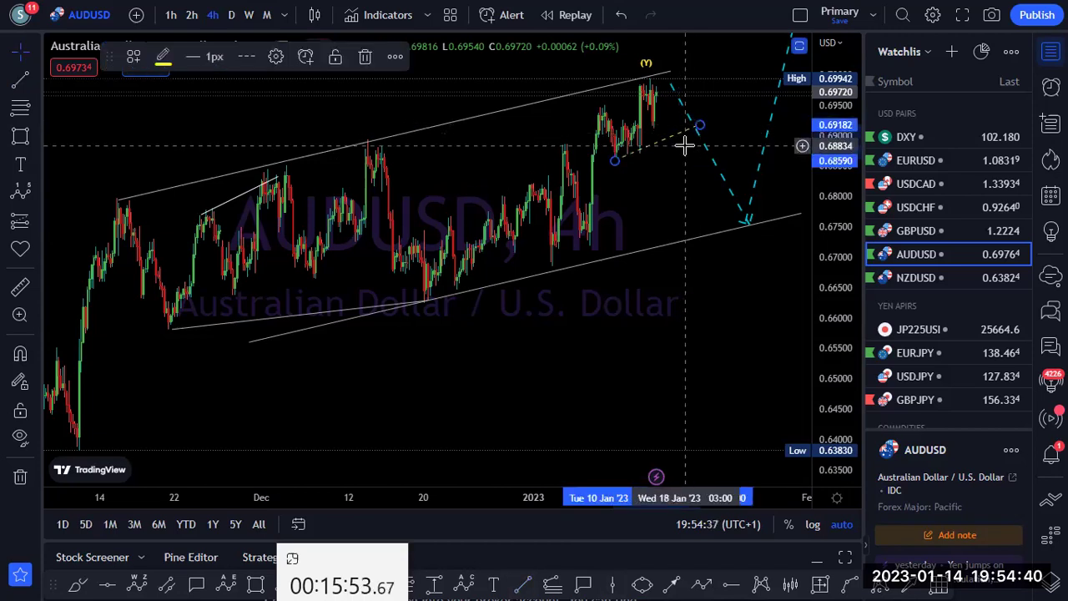
drag(648, 109, 629, 75)
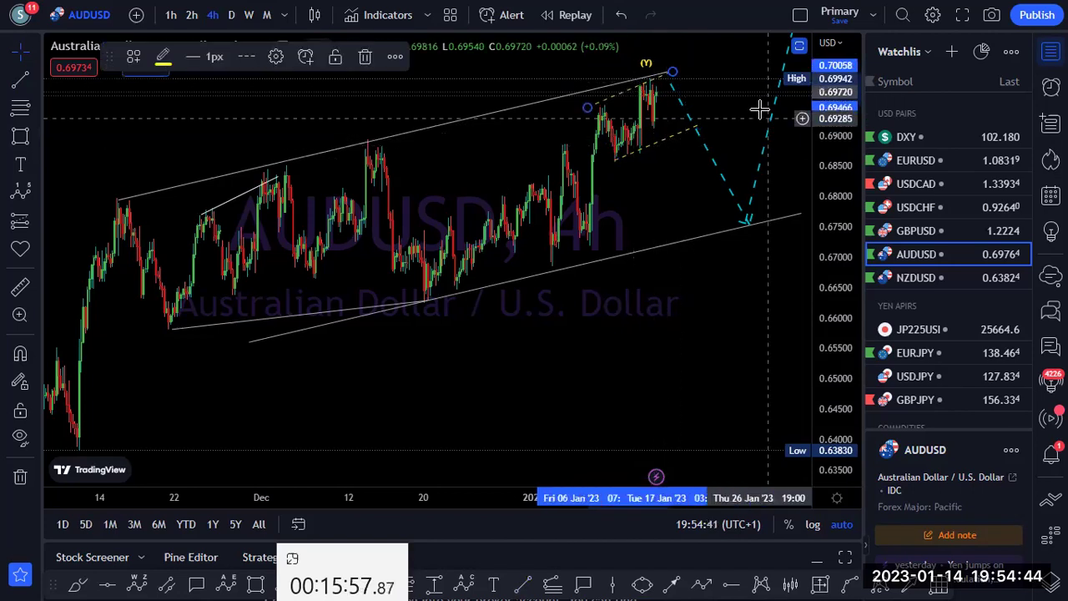
click(728, 100)
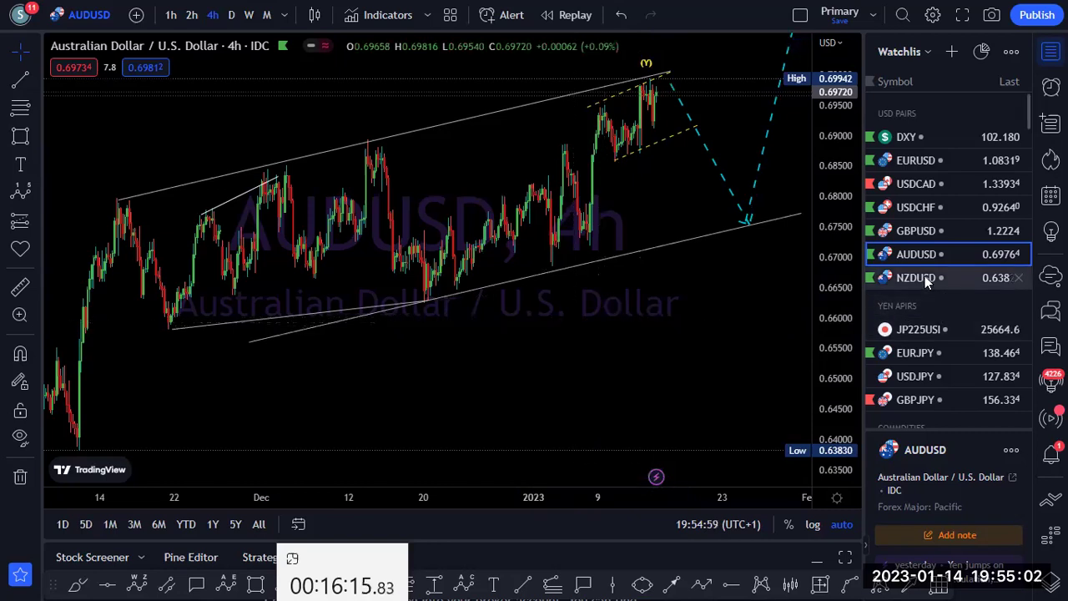
Open the NZDUSD monthly and weekly charts and examine their dashed projected paths and wave counts.
key(Down)
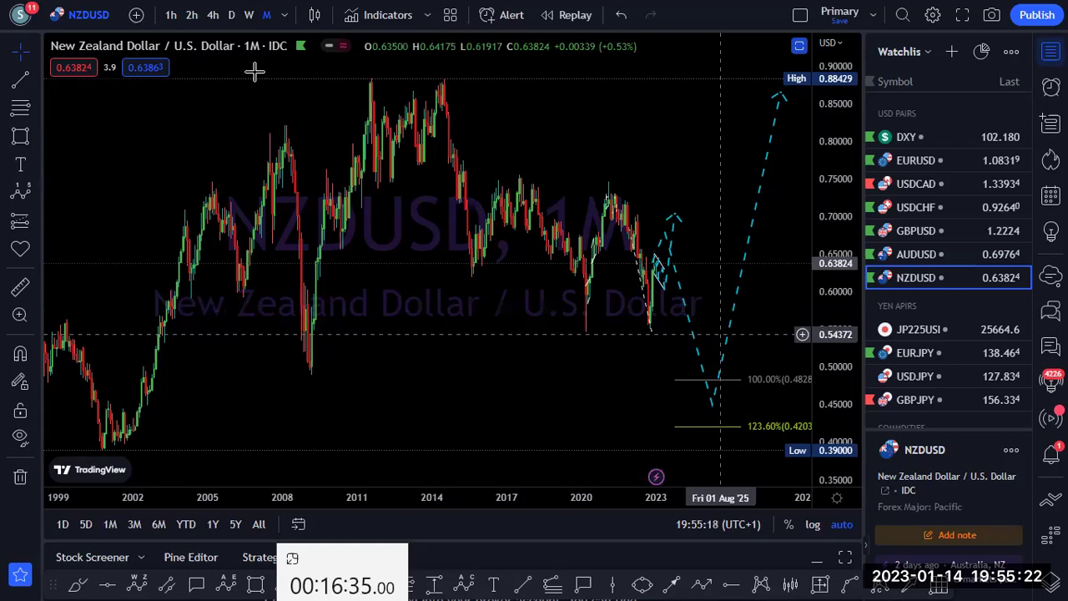
click(248, 14)
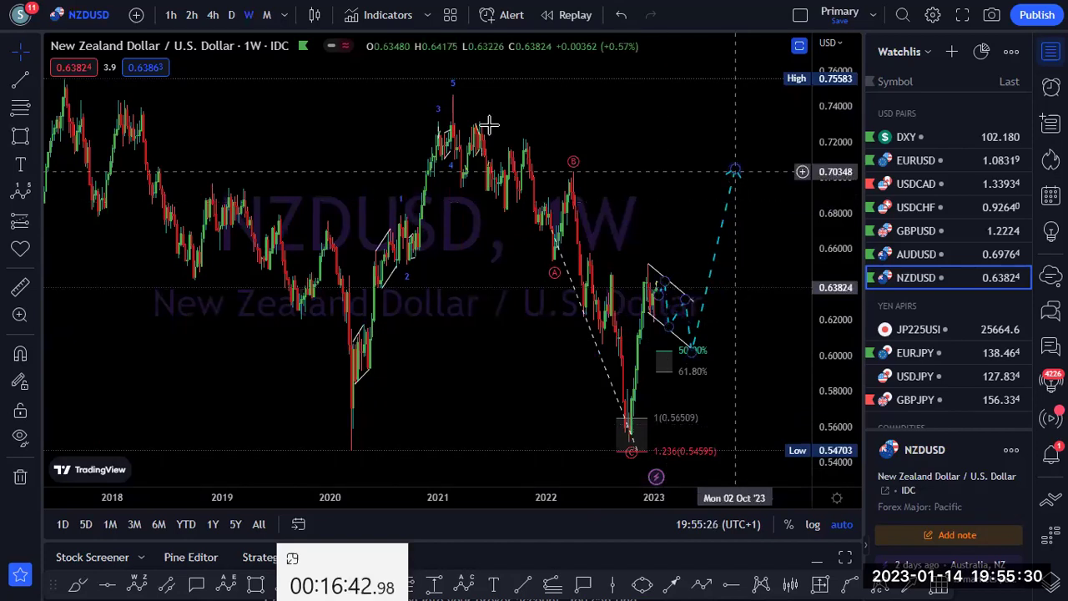
Switch NZDUSD to the daily chart and raise the projected path's peak to about 0.652.
click(231, 15)
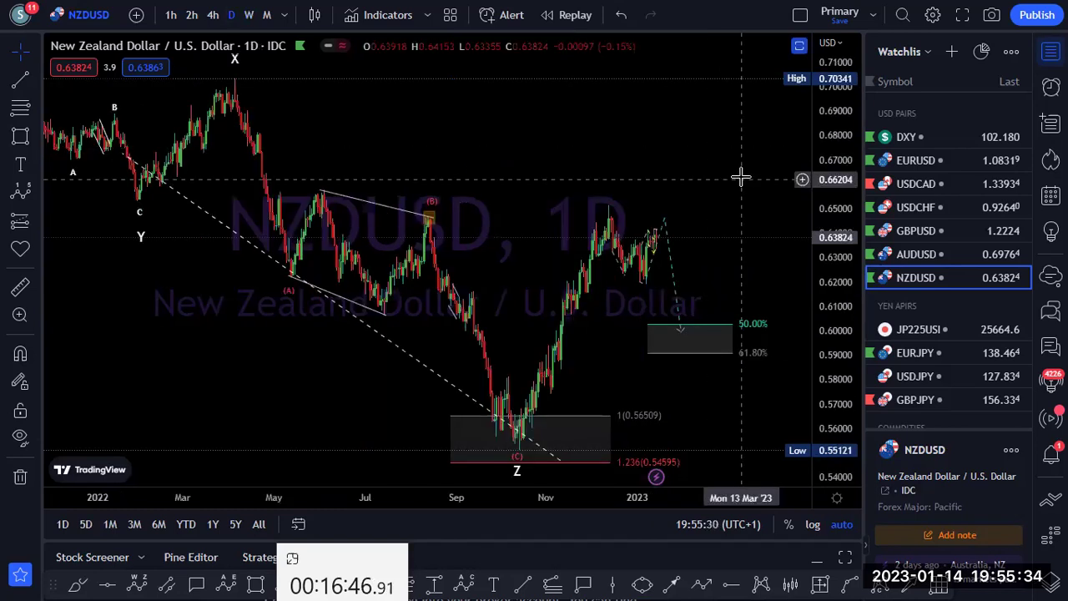
click(663, 217)
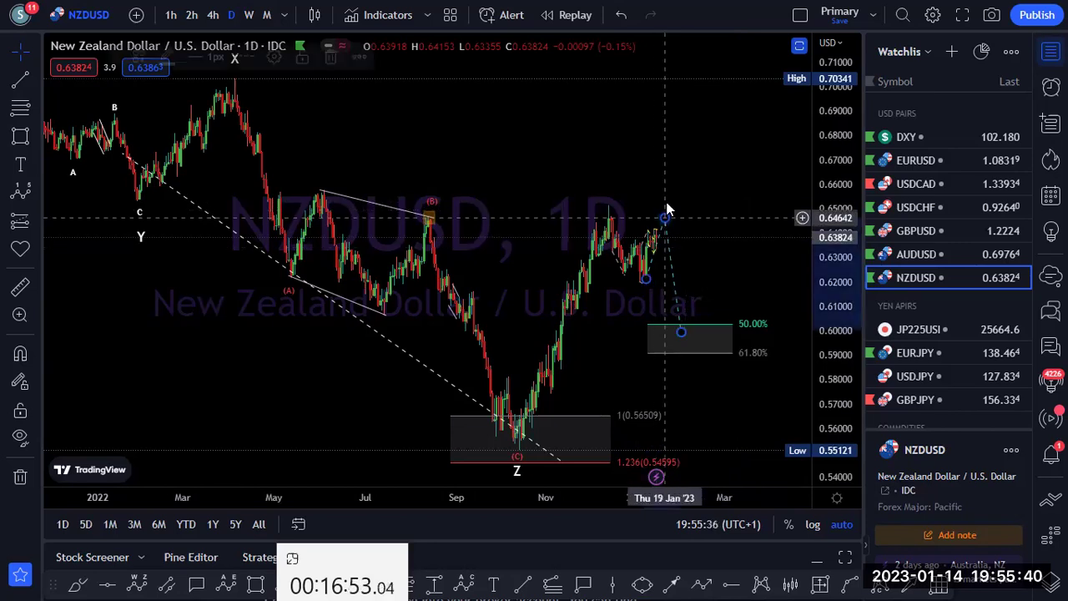
drag(665, 204, 667, 202)
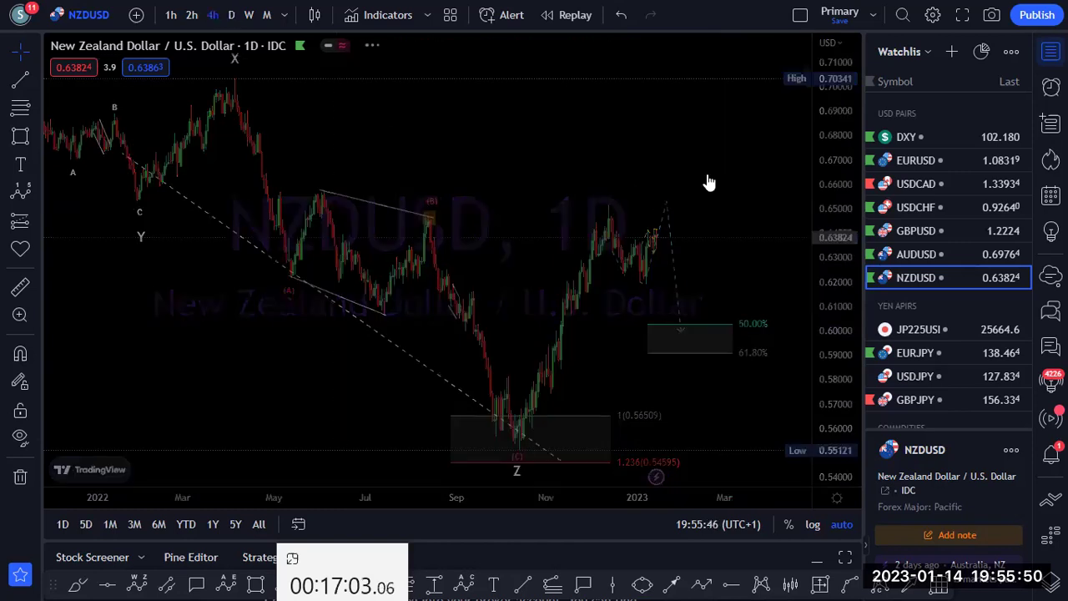
On the NZDUSD four-hour chart, move the projected path's peak to the upper channel line at 0.64639 and its end to the target zone's upper edge.
text(4h)
key(Return)
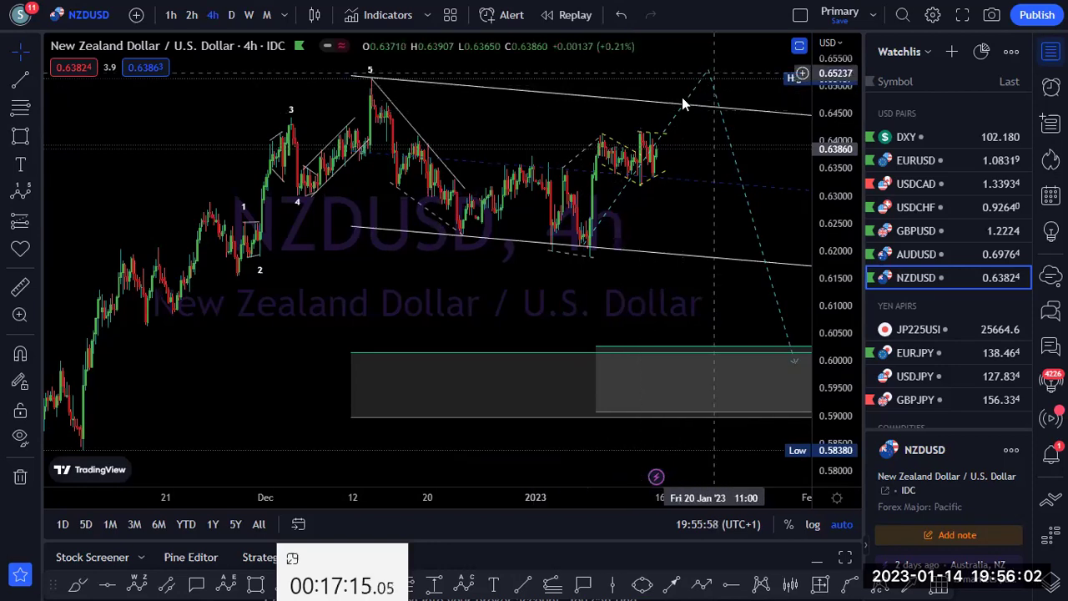
drag(708, 74, 677, 107)
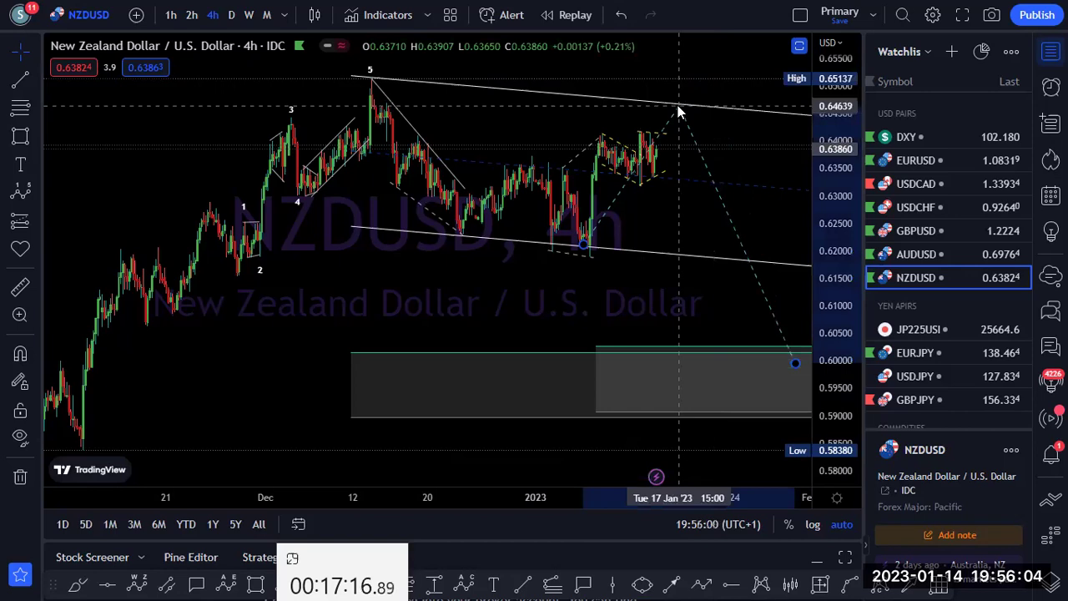
click(794, 365)
drag(732, 257, 746, 353)
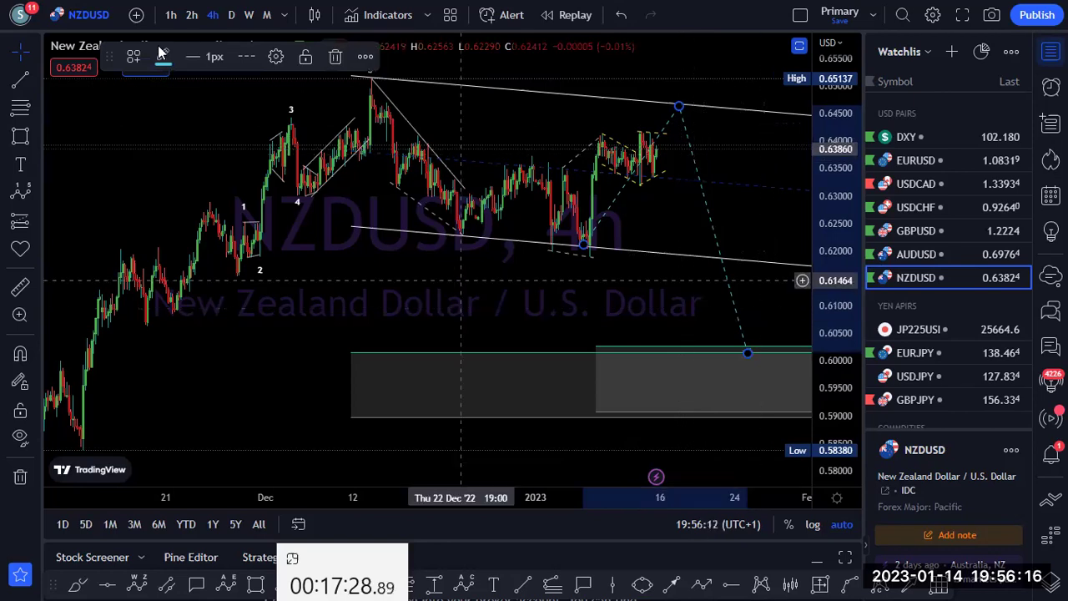
key(Escape)
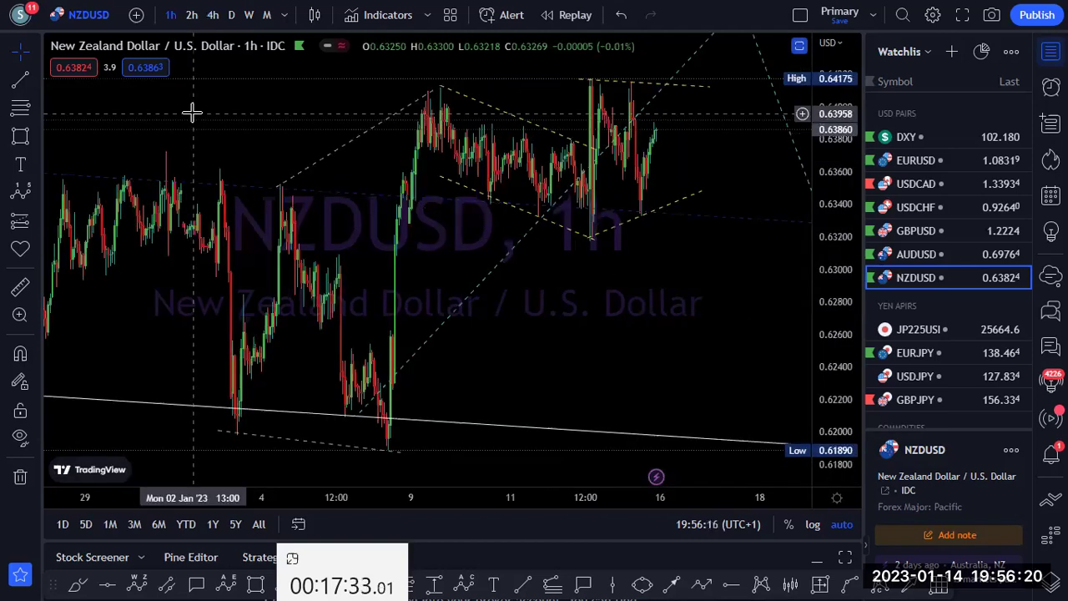
click(213, 15)
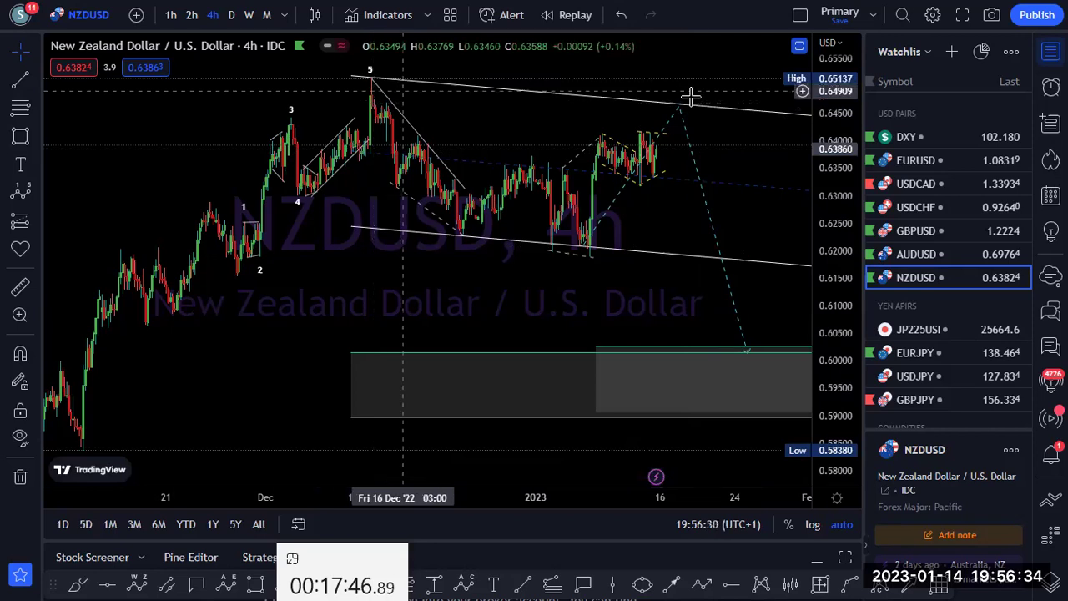
Open the JP225USD monthly chart and examine the wave count and the descending channel after wave V.
click(916, 330)
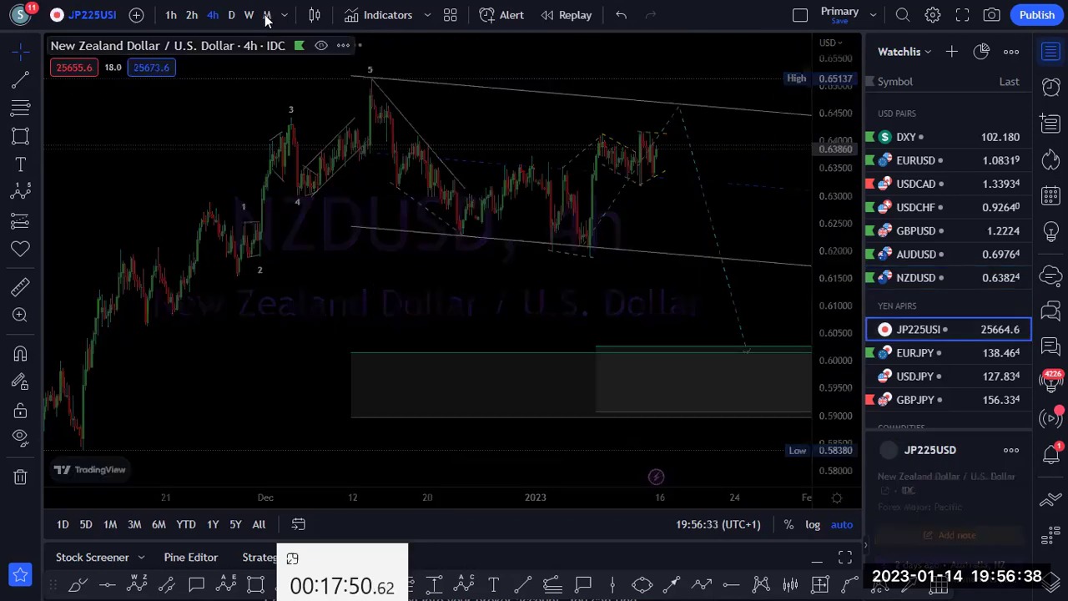
click(266, 15)
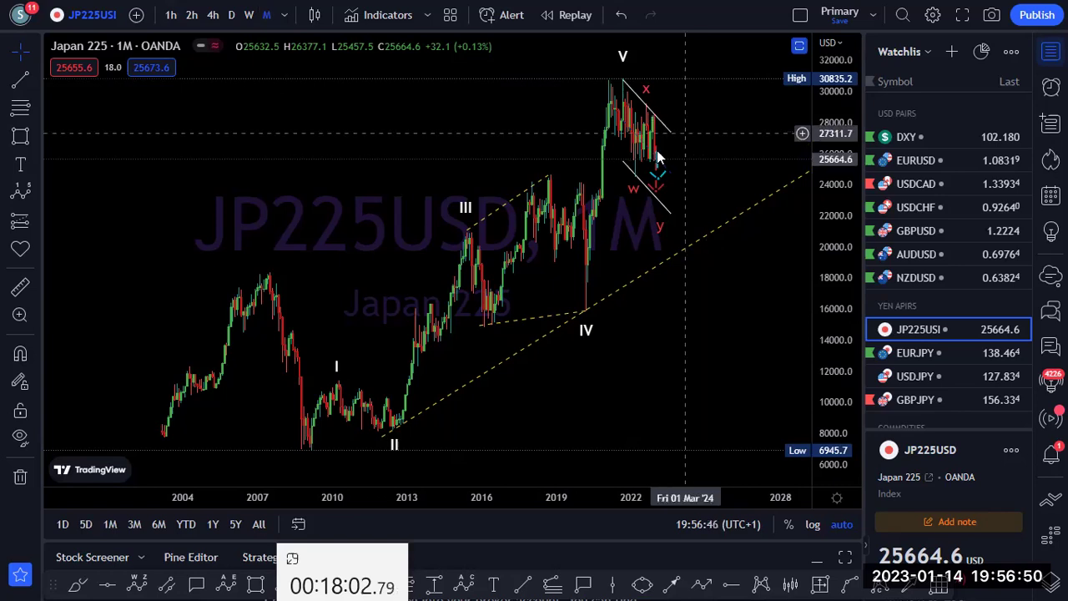
Step through the JP225USD weekly, daily and four-hour charts and examine the wave count, target zone and projected paths.
click(249, 15)
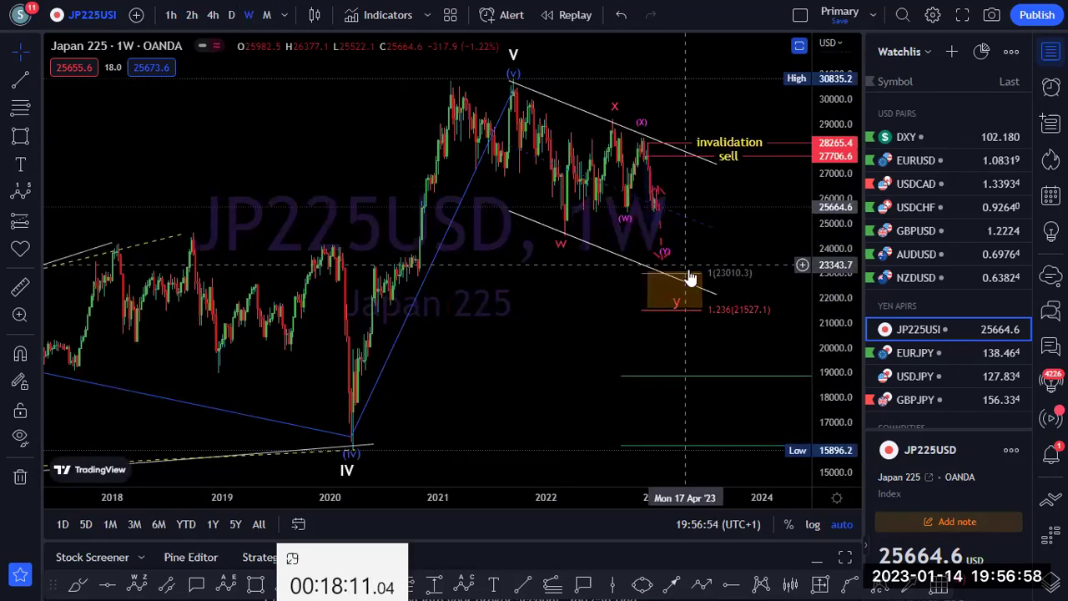
click(690, 278)
click(695, 252)
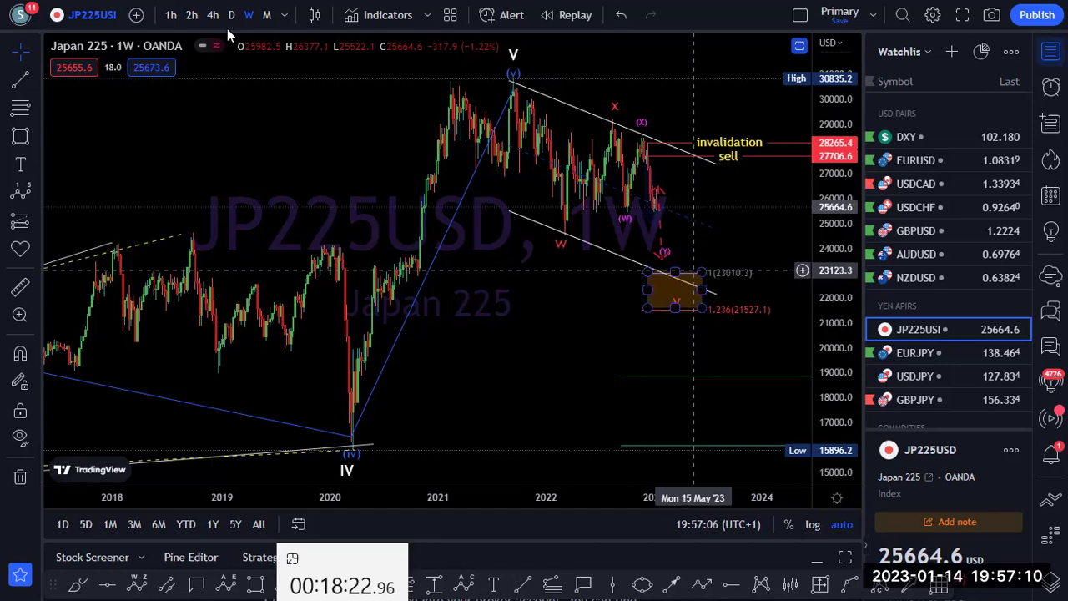
key(Escape)
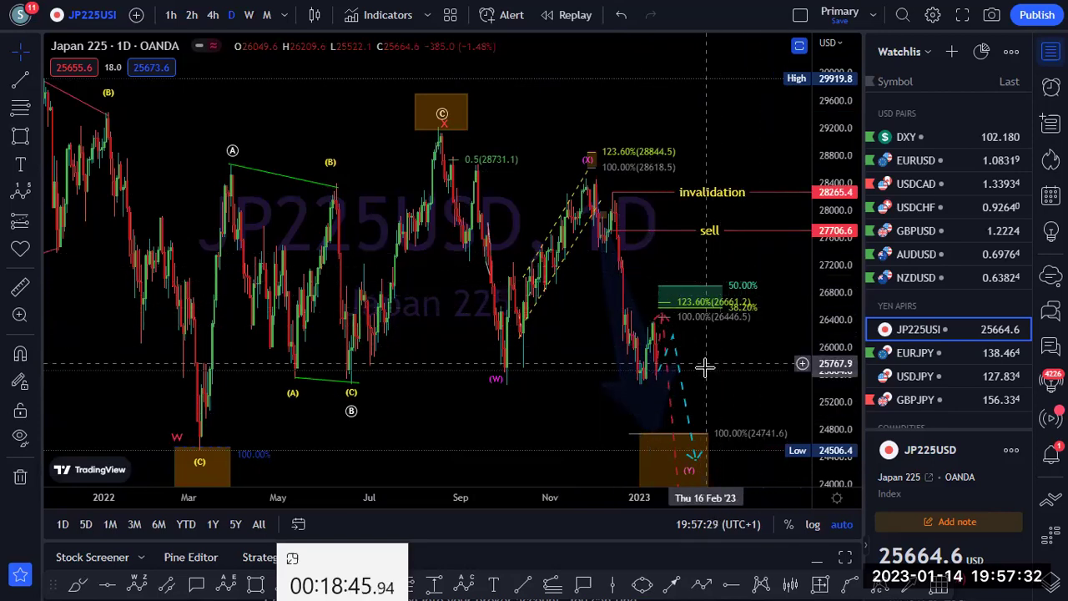
click(213, 15)
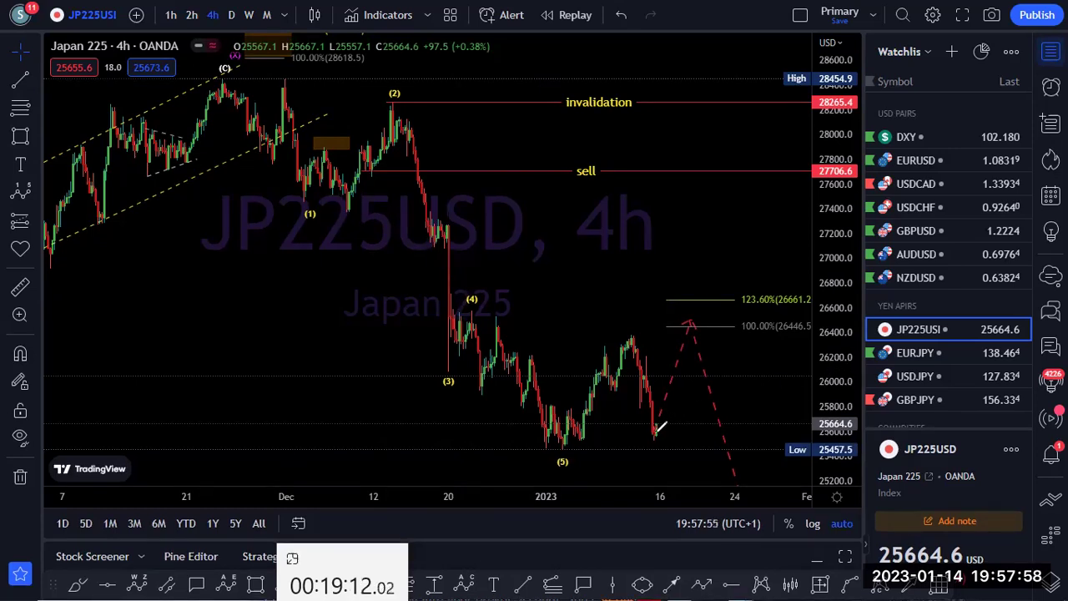
Sketch freehand the alternative rebound paths and the 100%–123.6% reversal zone on the four-hour chart, and clear the sketches.
mouse_move(656, 433)
mouse_down()
mouse_move(699, 382)
mouse_move(750, 493)
mouse_up()
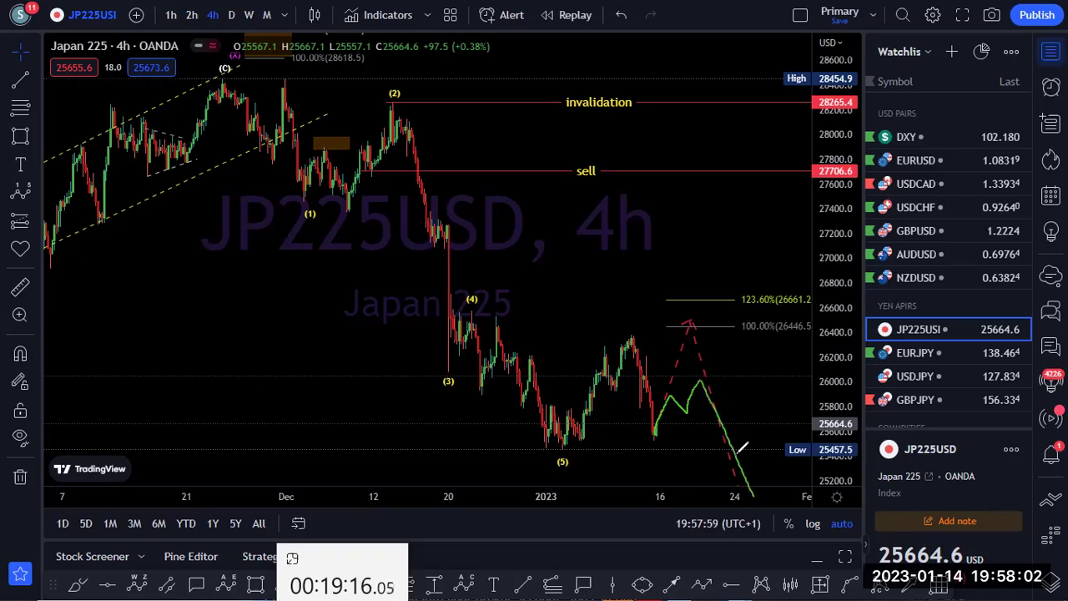
drag(655, 430, 693, 324)
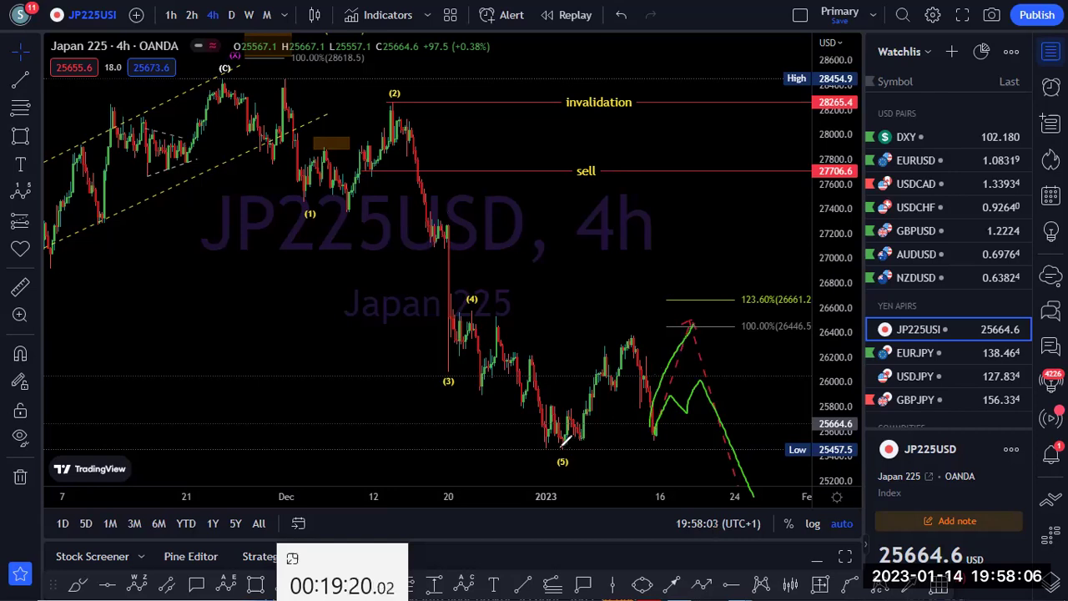
mouse_move(557, 449)
mouse_down()
mouse_move(636, 325)
mouse_move(655, 433)
mouse_move(699, 313)
mouse_up()
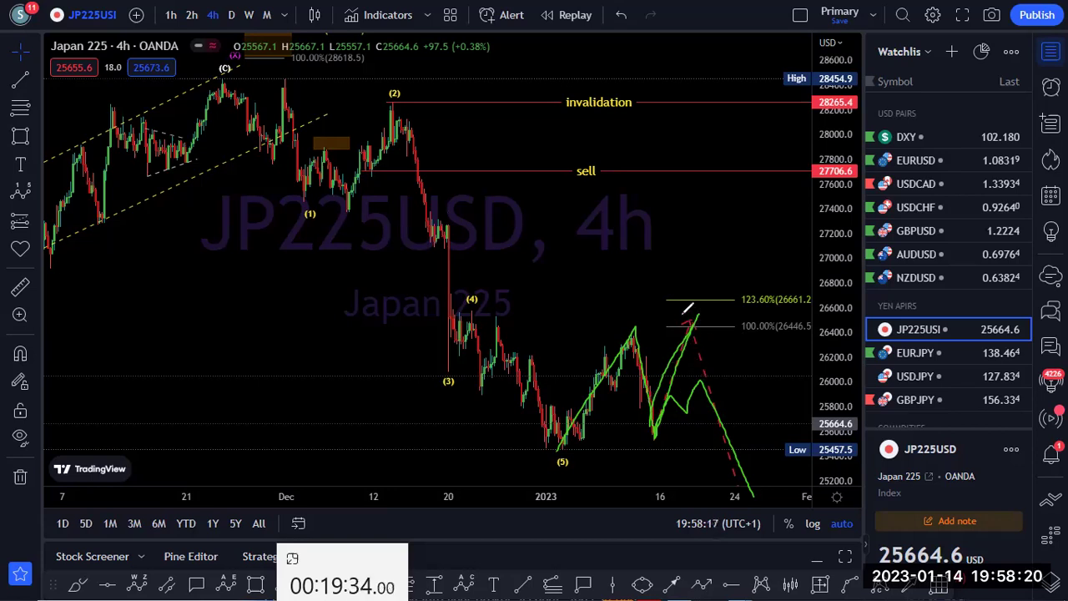
mouse_move(668, 301)
mouse_down()
mouse_move(715, 315)
mouse_move(718, 327)
mouse_move(672, 330)
mouse_move(670, 312)
mouse_up()
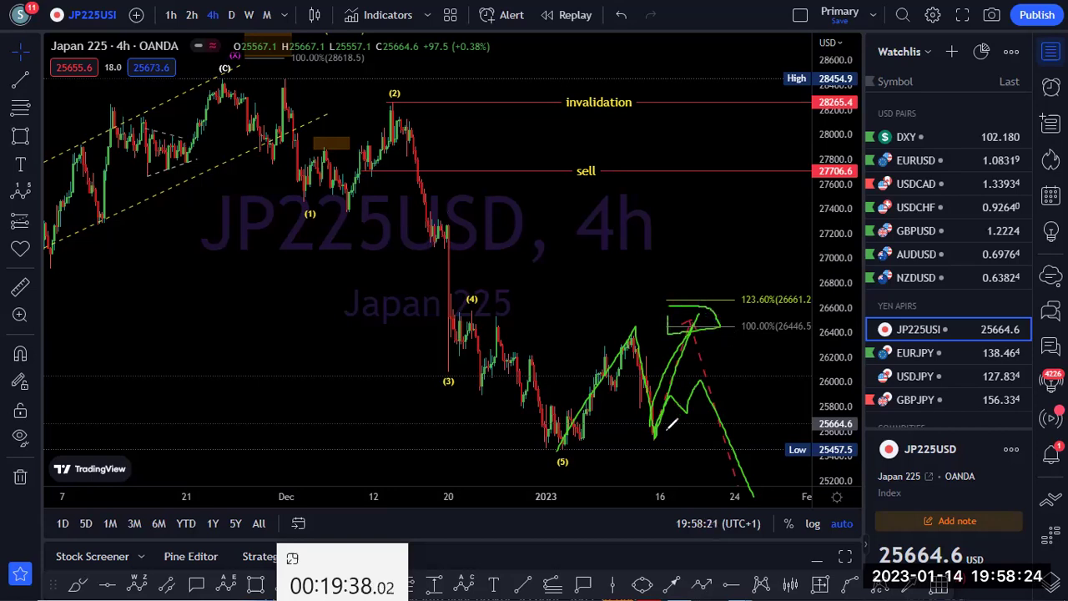
mouse_move(656, 436)
mouse_down()
mouse_move(712, 394)
mouse_move(680, 389)
mouse_move(705, 379)
mouse_up()
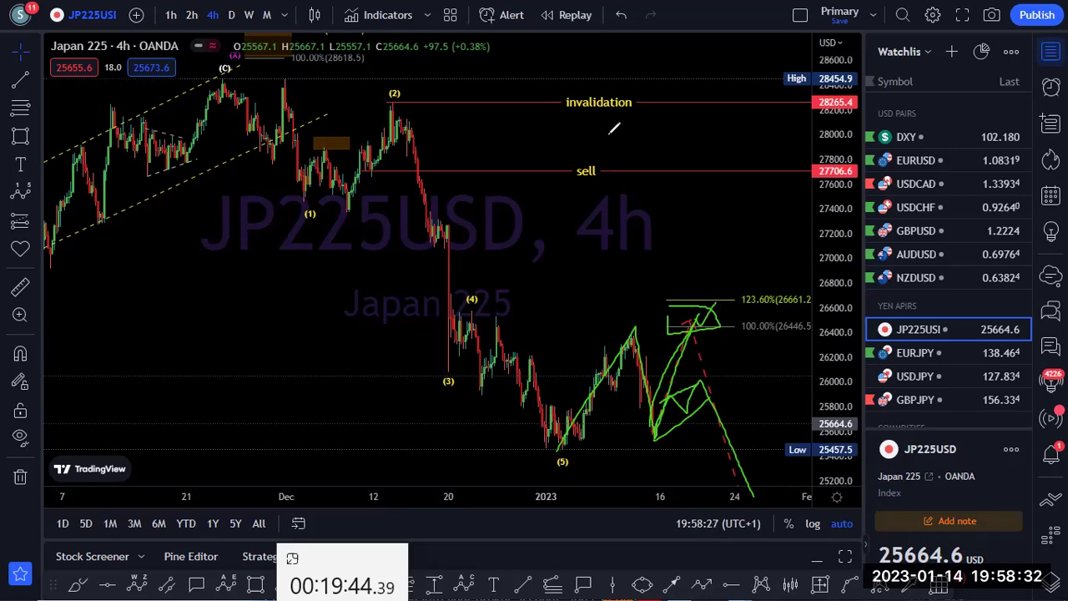
key(e)
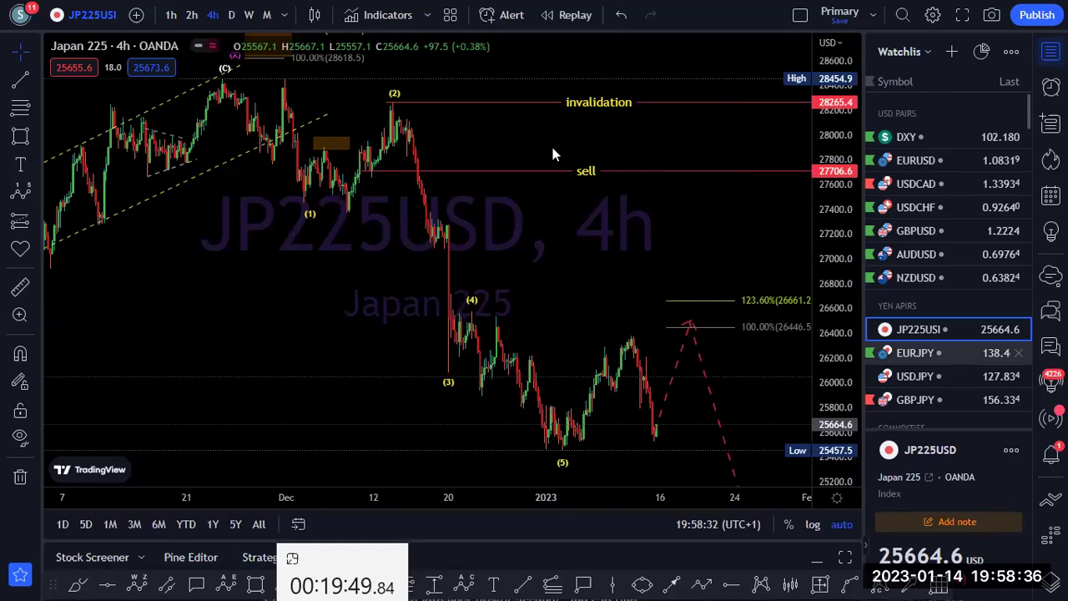
Open the EURJPY monthly chart and turn off Months visibility for the dashed path reaching lowest, leaving Days enabled.
key(Down)
click(265, 15)
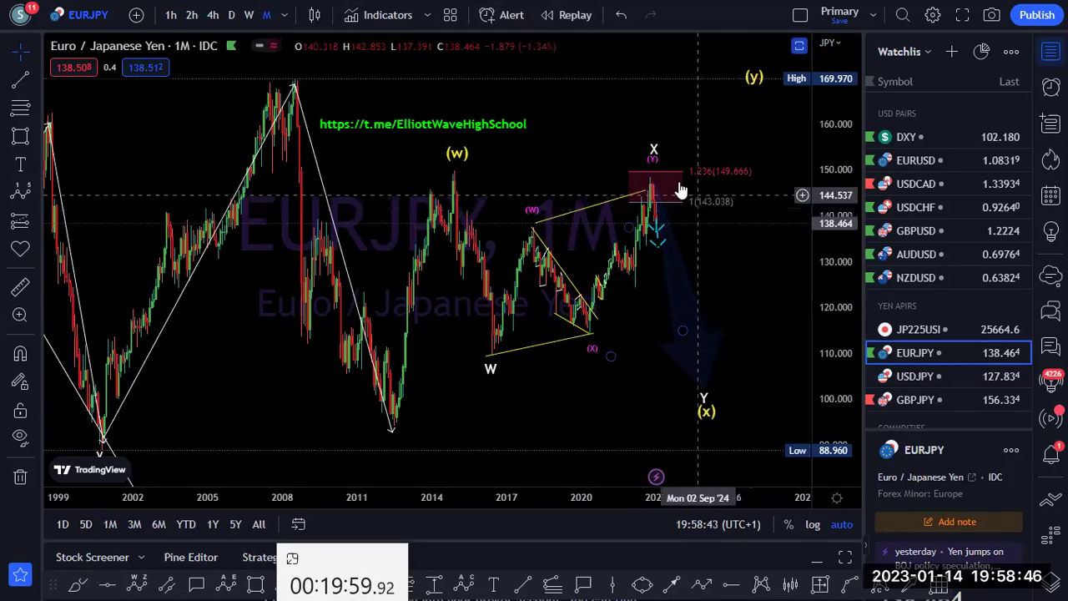
click(658, 243)
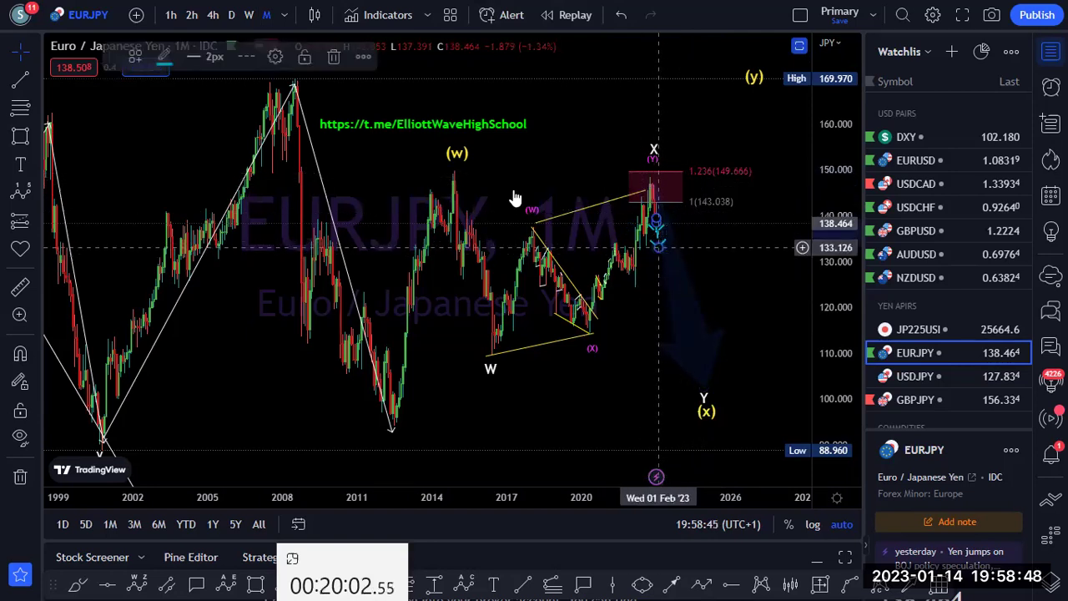
click(277, 58)
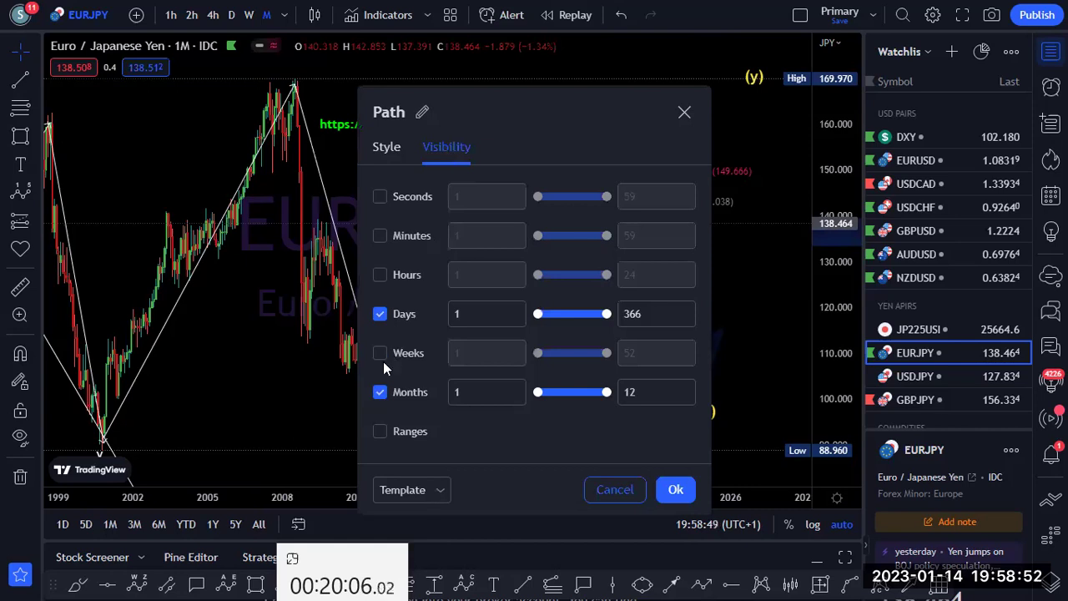
click(381, 392)
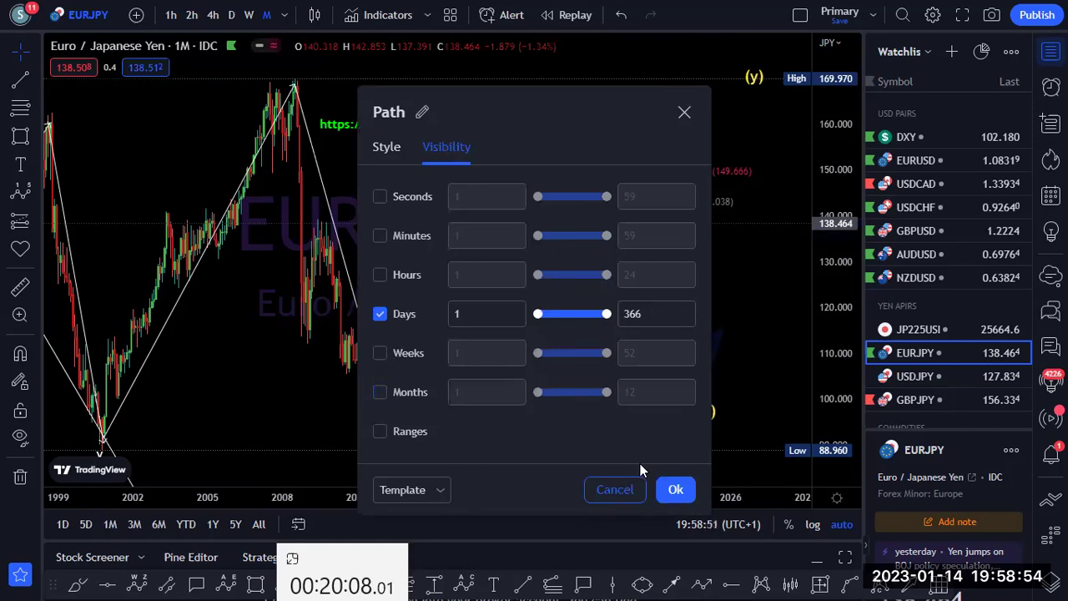
click(675, 489)
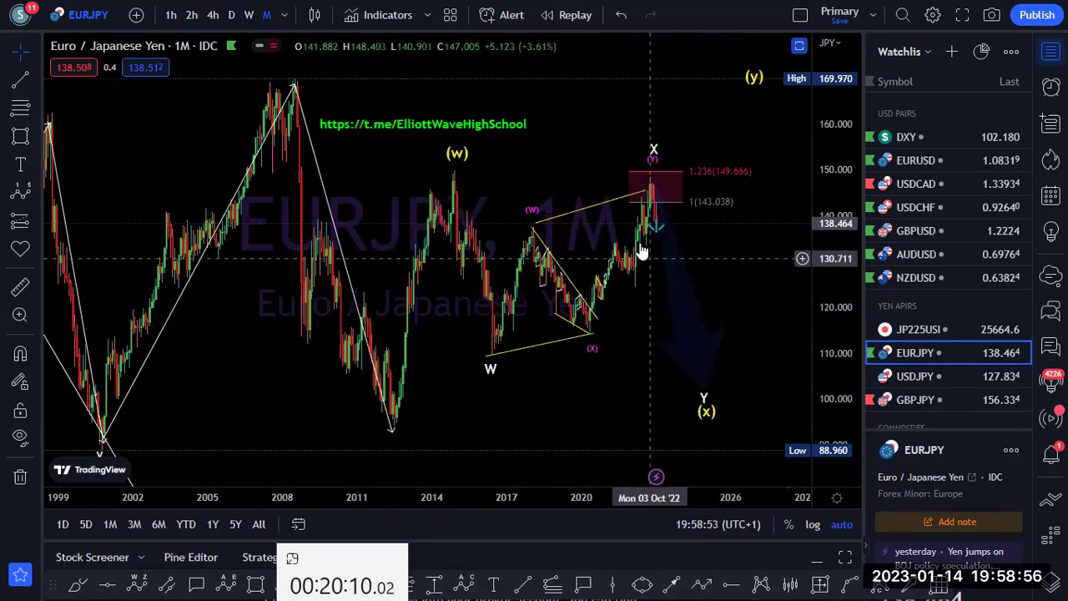
Turn off Months visibility for the remaining short dashed path on EURJPY, leaving only Hours enabled.
click(287, 87)
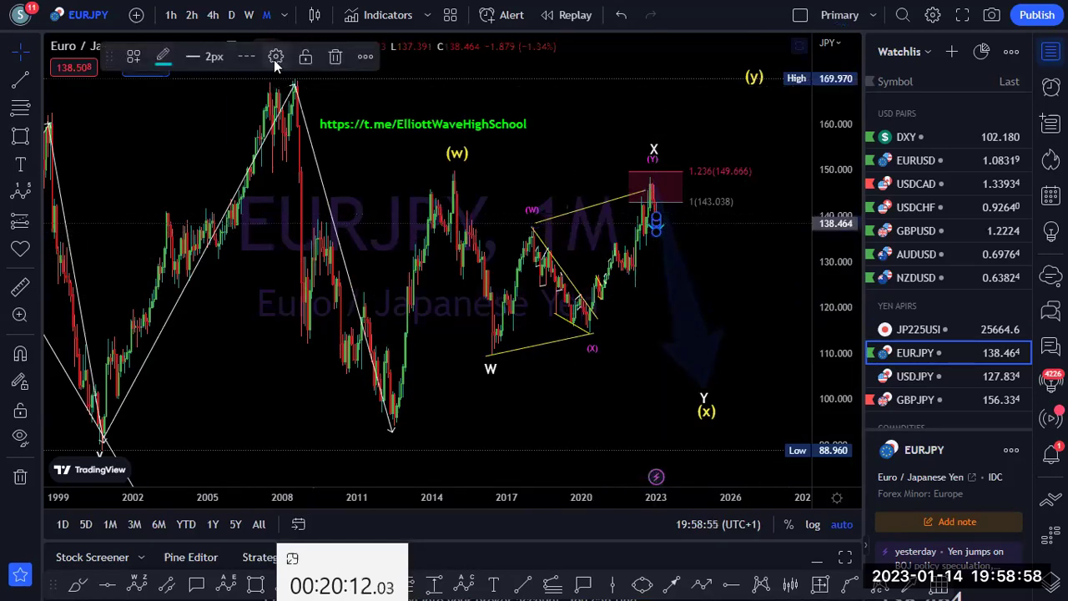
double_click(332, 208)
click(410, 393)
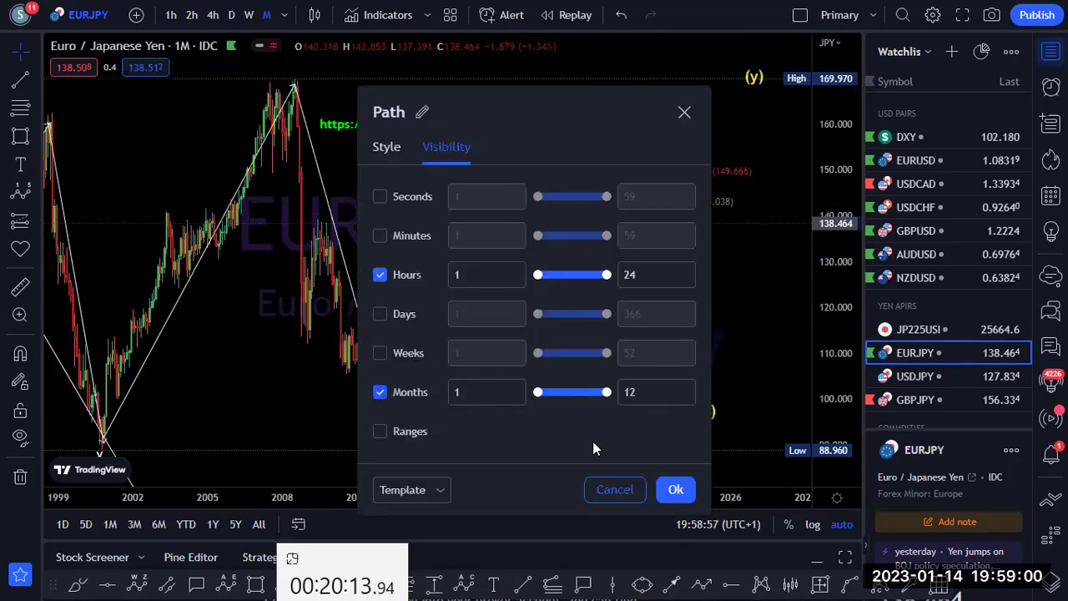
click(674, 489)
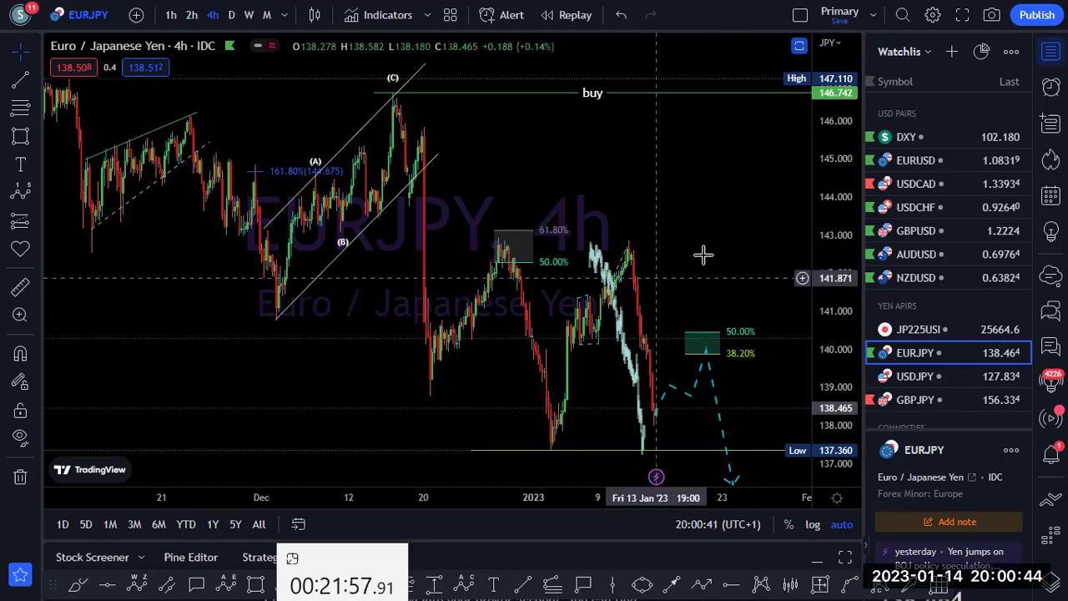
Delete the pale ghost price pattern overlapping the January decline on the EURJPY four-hour chart.
scroll(703, 253, up, 4)
scroll(584, 209, up, 5)
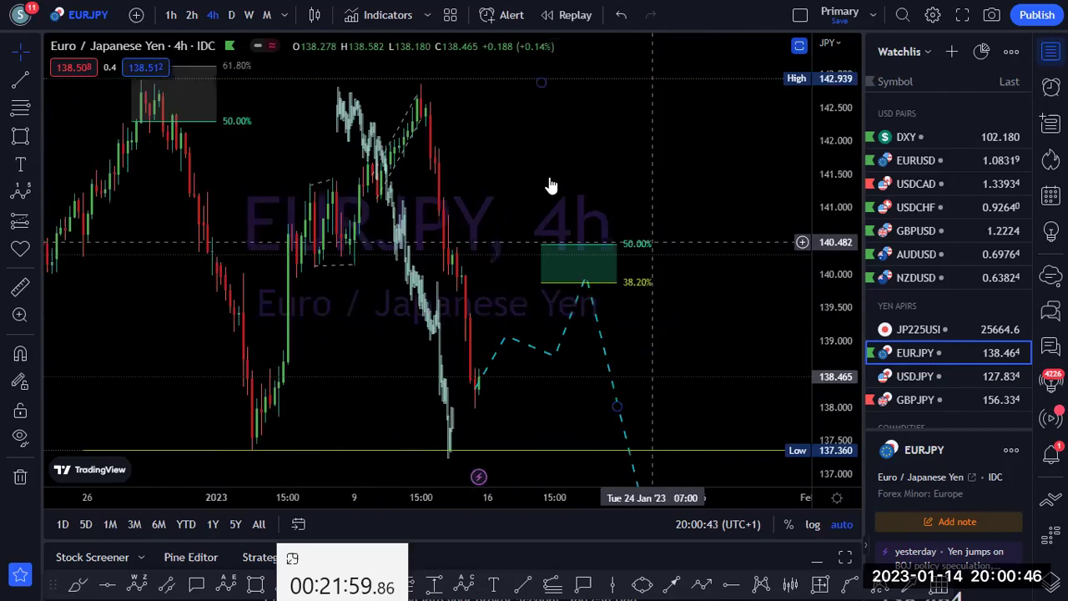
drag(516, 199, 533, 199)
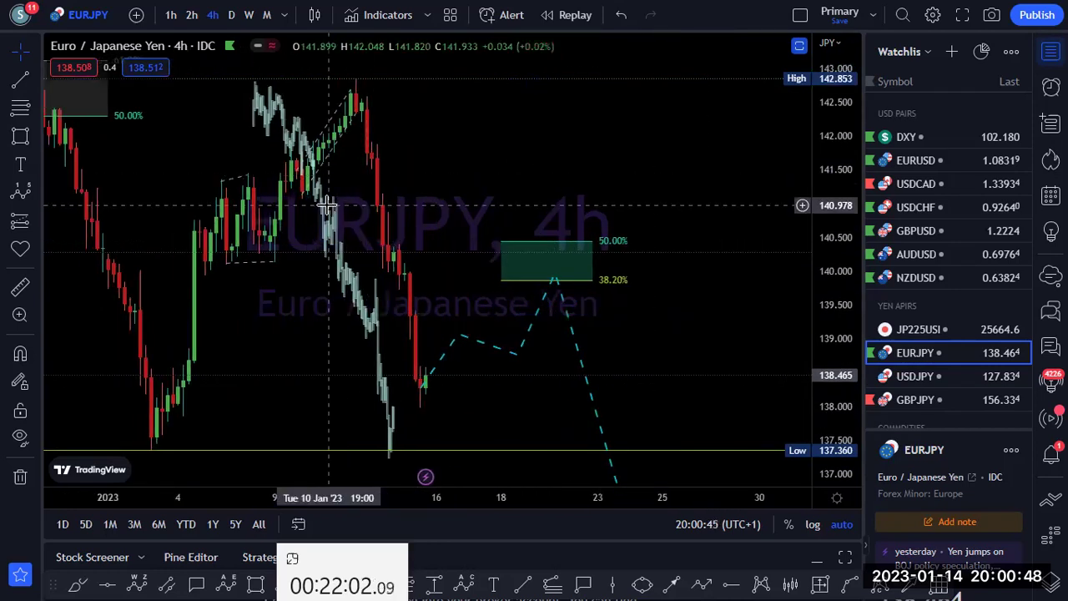
click(332, 227)
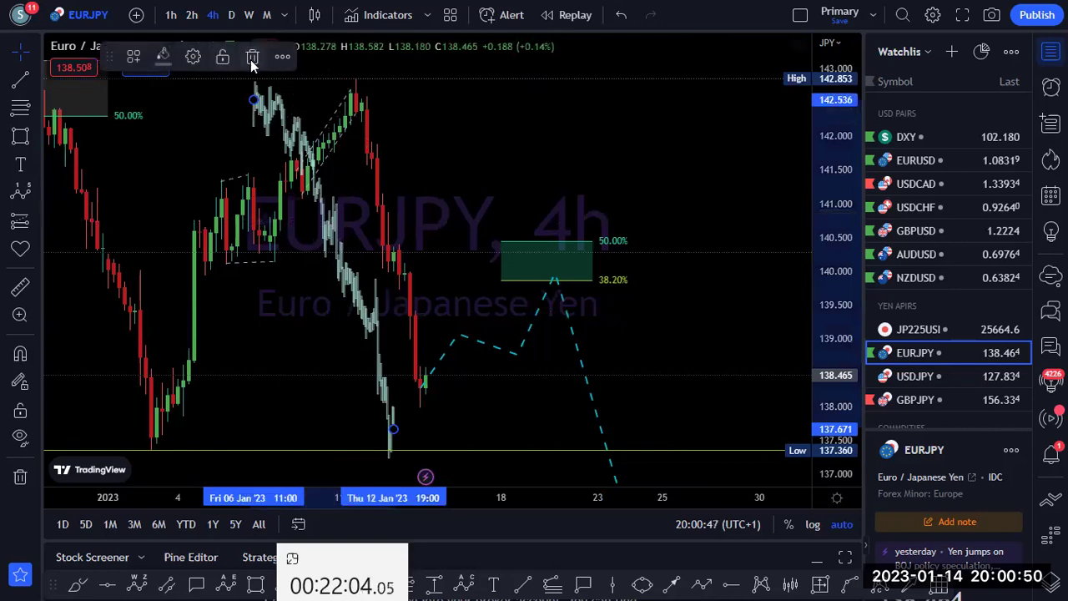
click(250, 56)
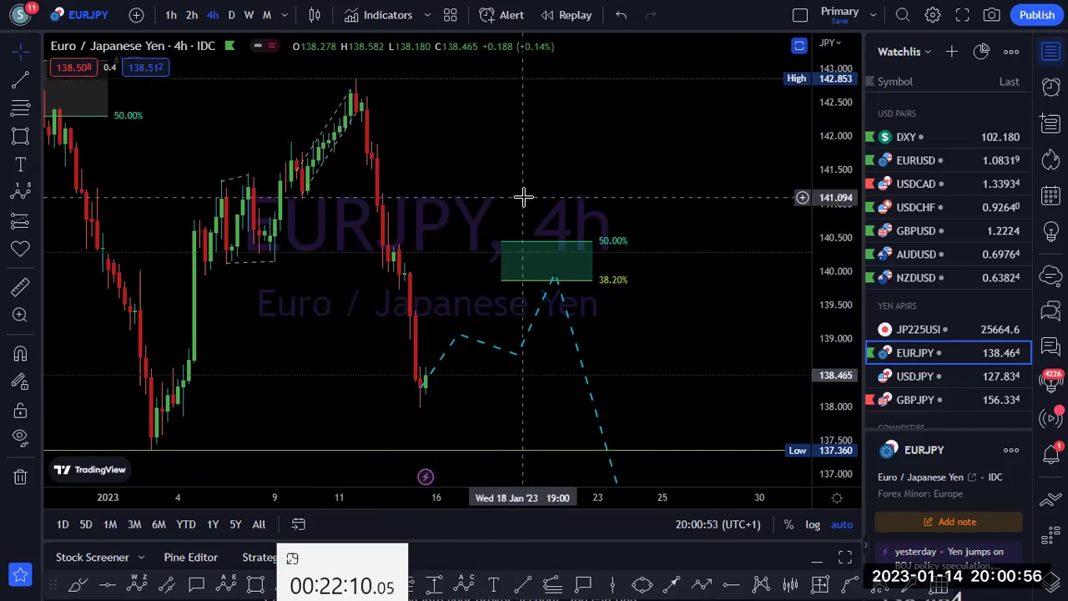
scroll(500, 187, down, 5)
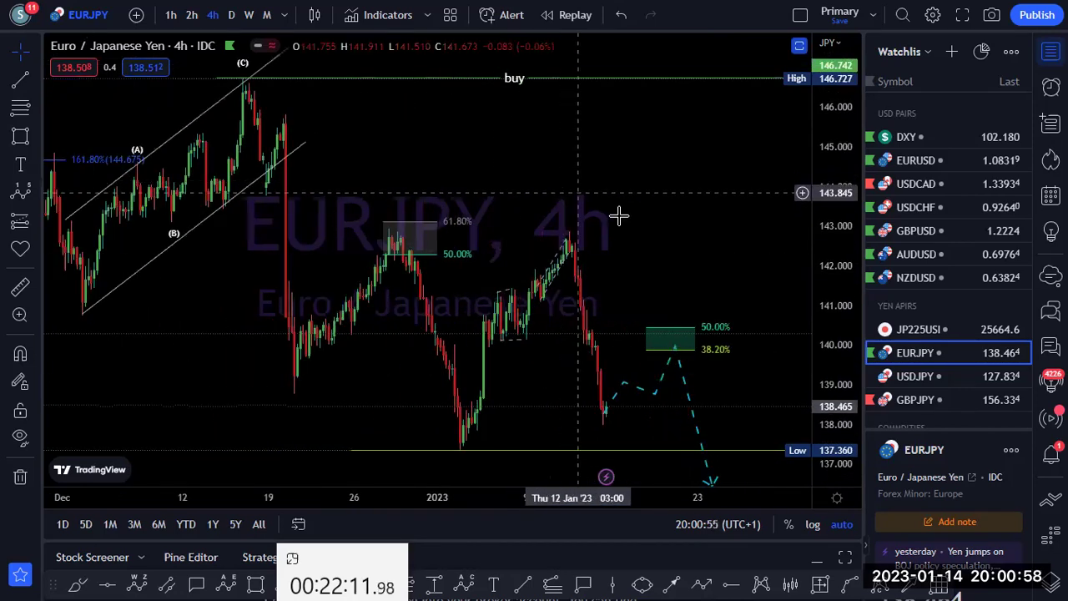
scroll(626, 219, down, 2)
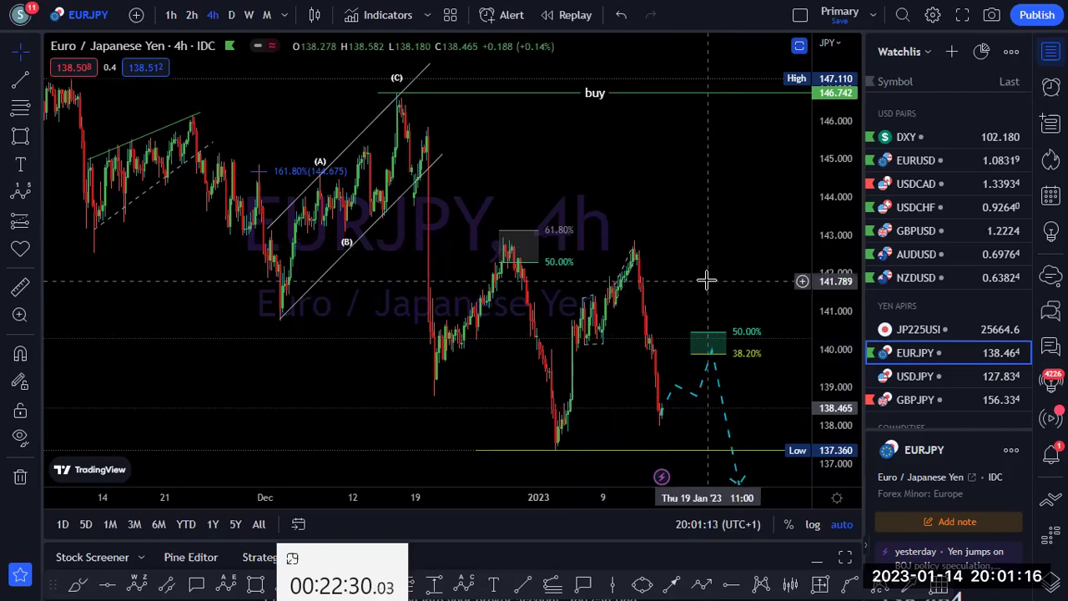
Open the USDJPY monthly chart and turn off Weeks and Months visibility for the cramped Elliott Impulse Wave (12345).
click(924, 378)
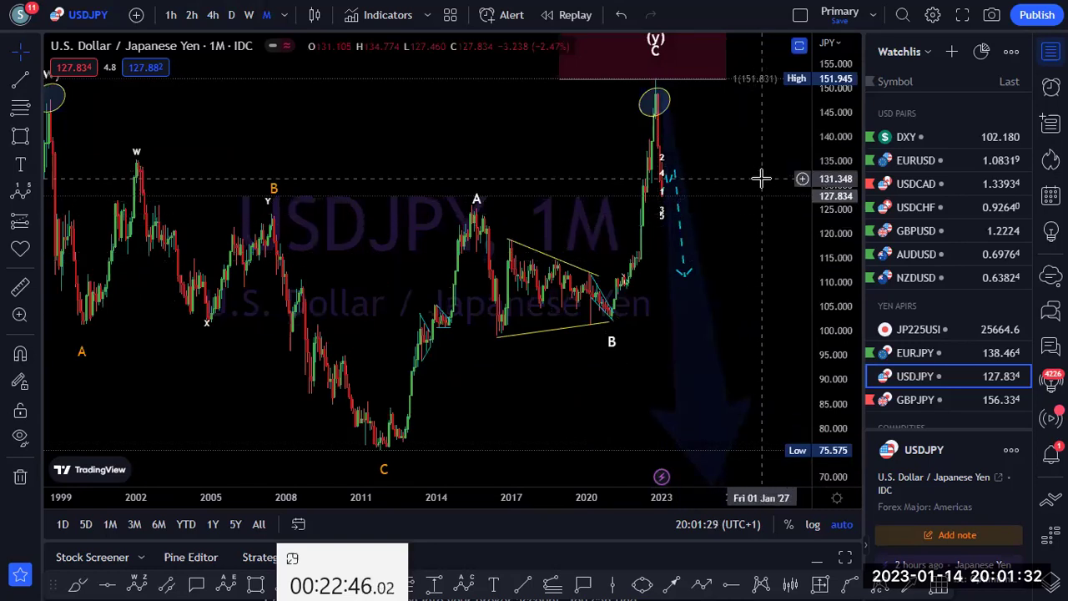
scroll(757, 173, down, 3)
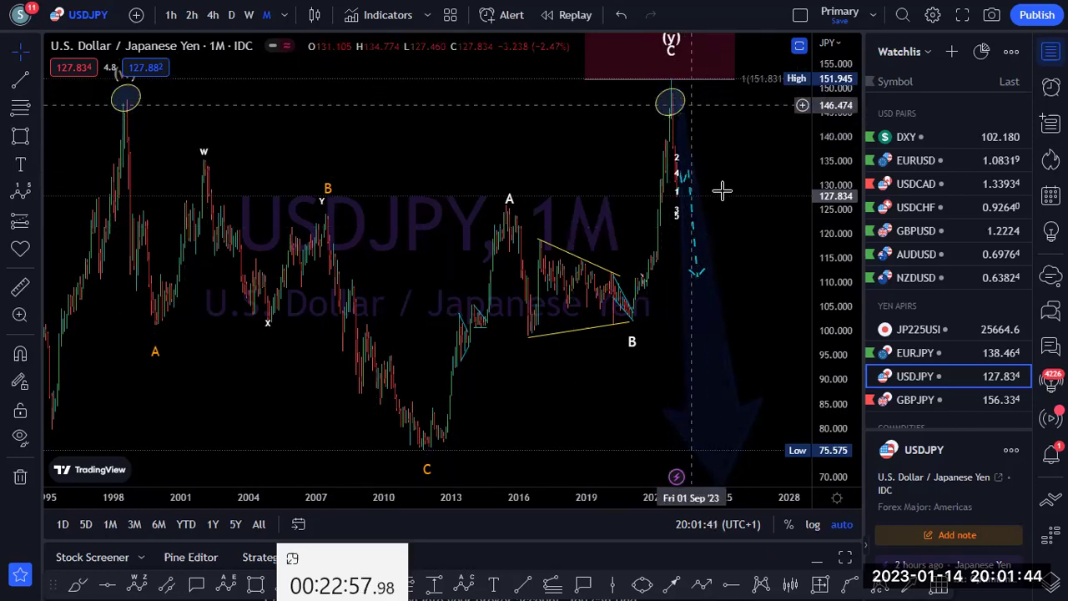
scroll(735, 212, up, 2)
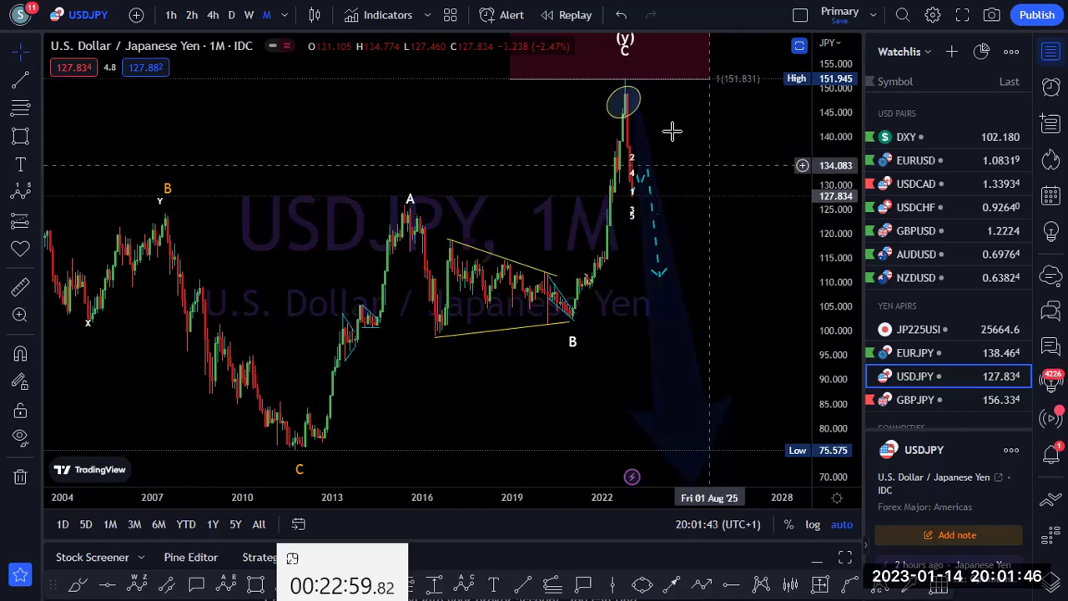
click(632, 226)
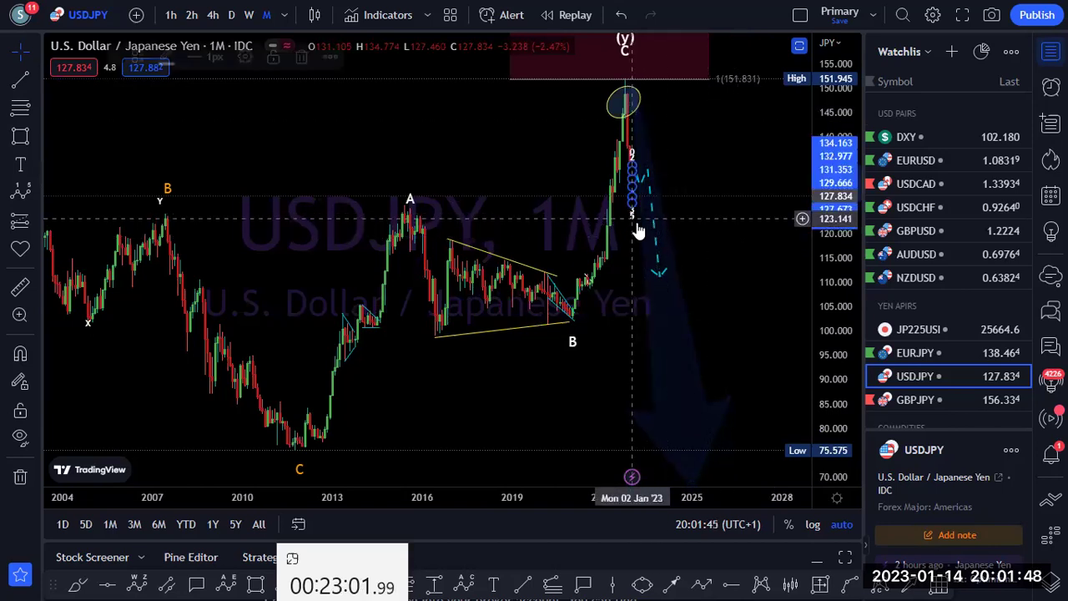
click(247, 55)
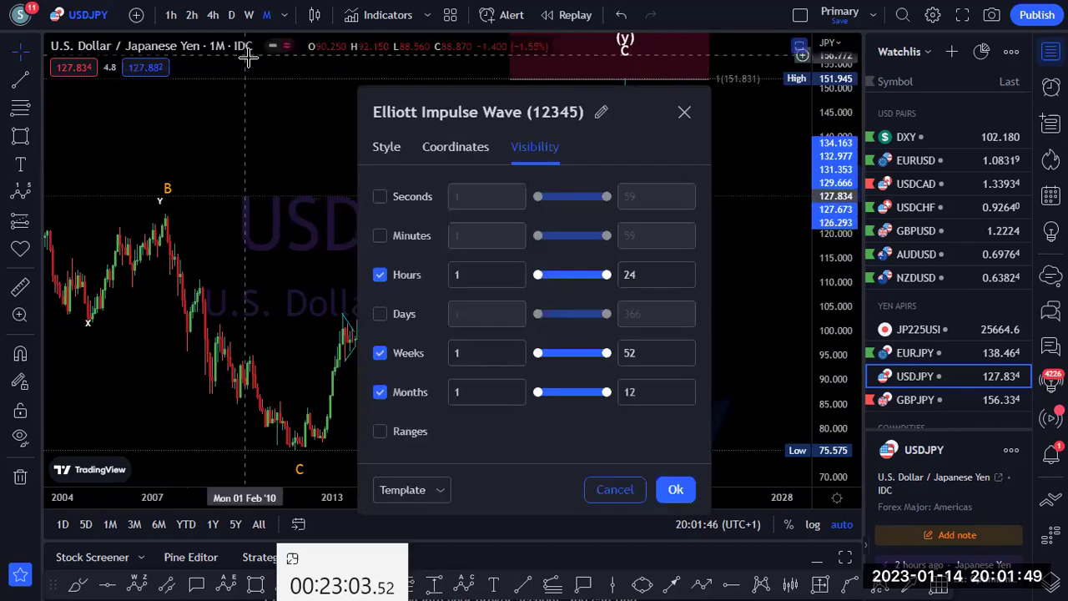
click(381, 392)
click(379, 353)
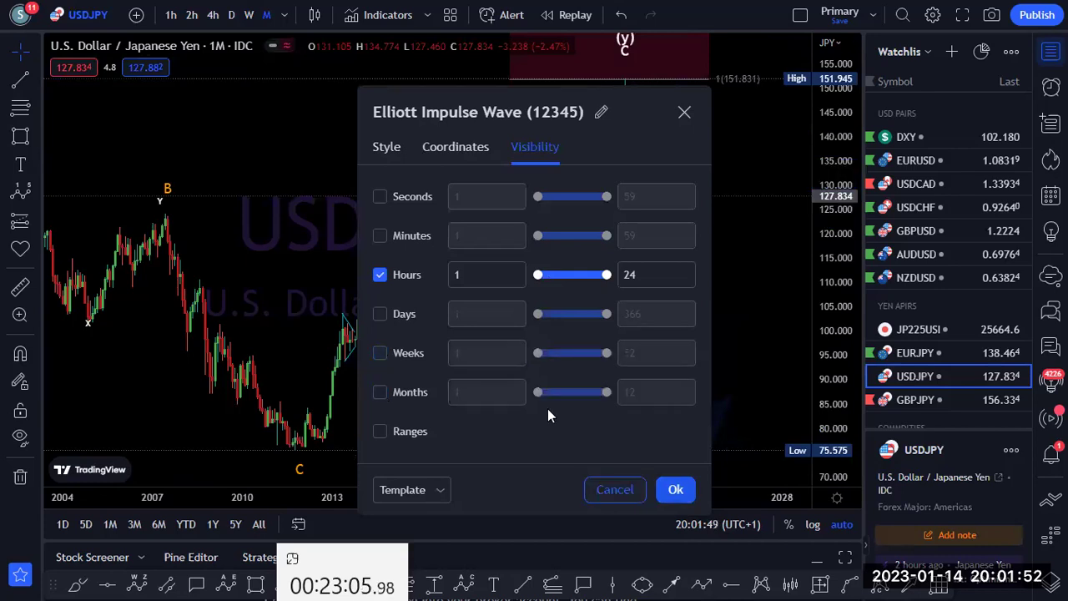
click(675, 489)
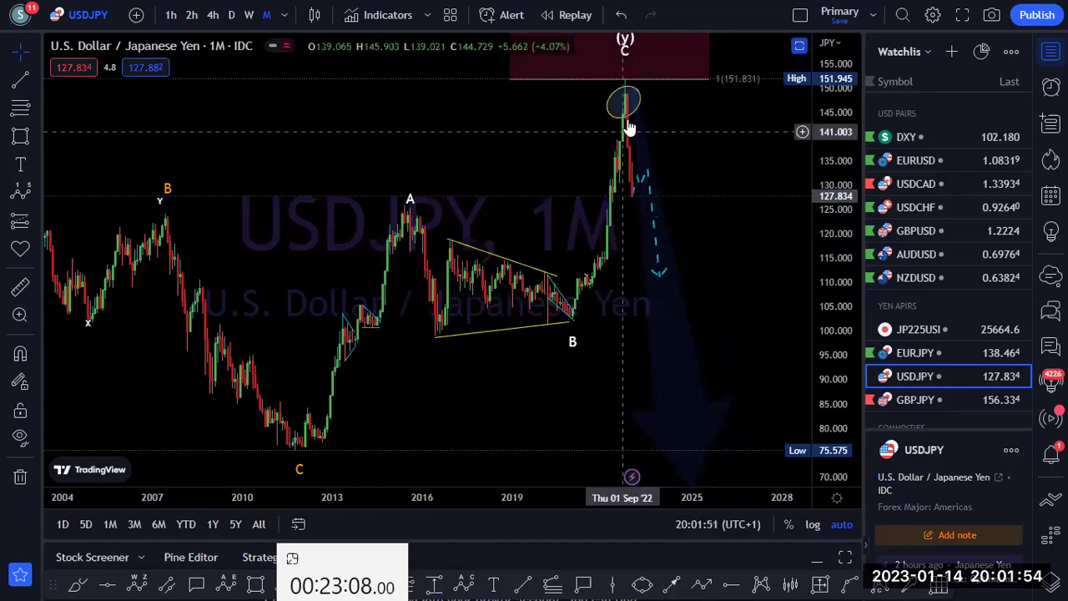
Examine the USDJPY monthly, weekly, daily and four-hour charts for the wave count, descending channel and projected paths.
click(633, 95)
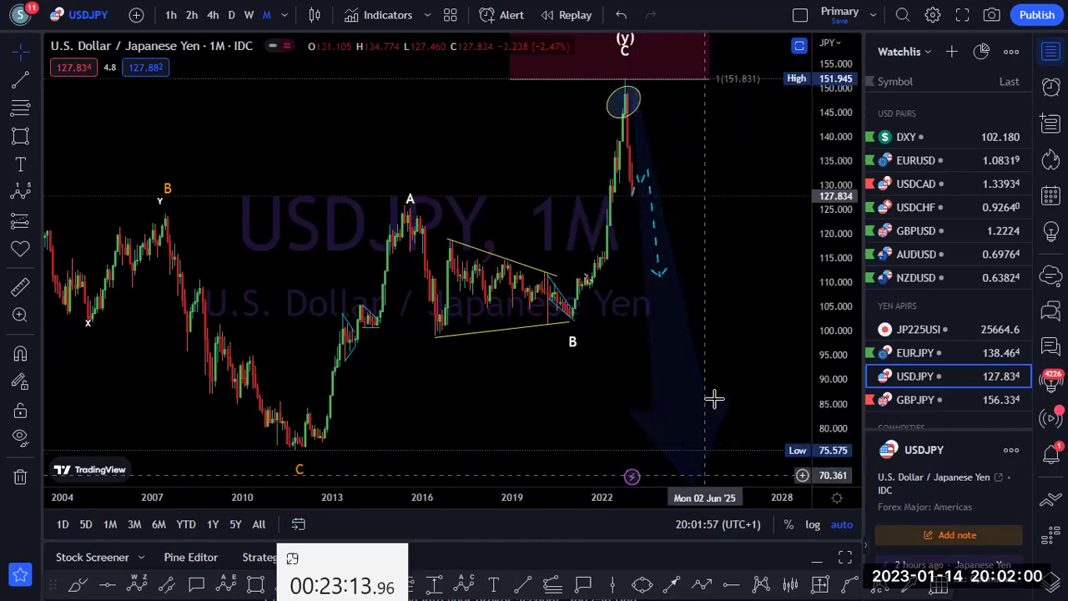
click(247, 16)
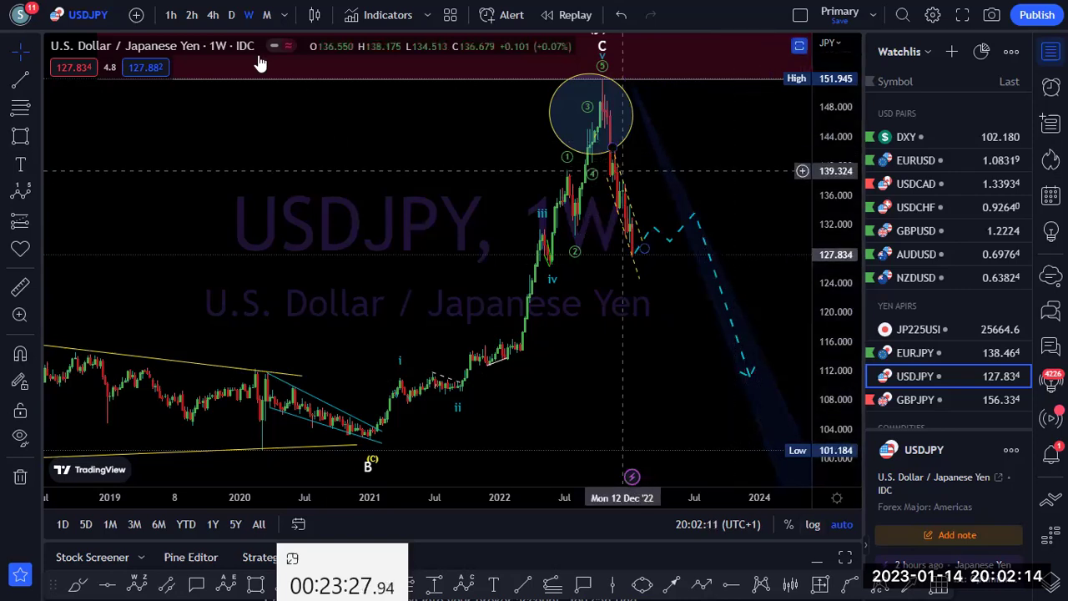
click(232, 17)
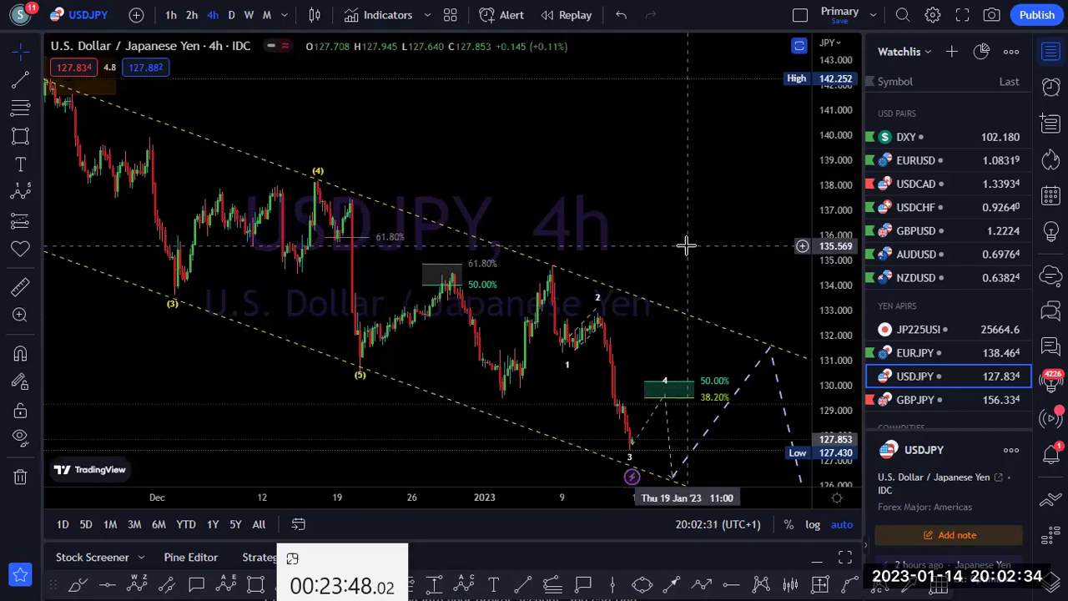
drag(686, 244, 636, 230)
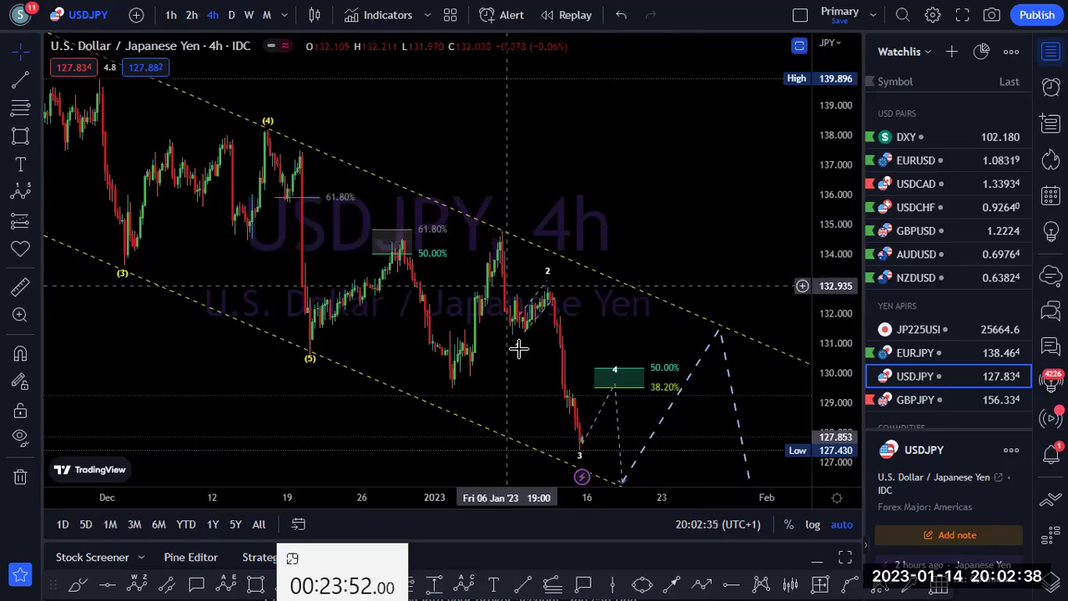
Switch to GBPJPY and examine its monthly and weekly charts for the wave count and projected decline.
click(581, 447)
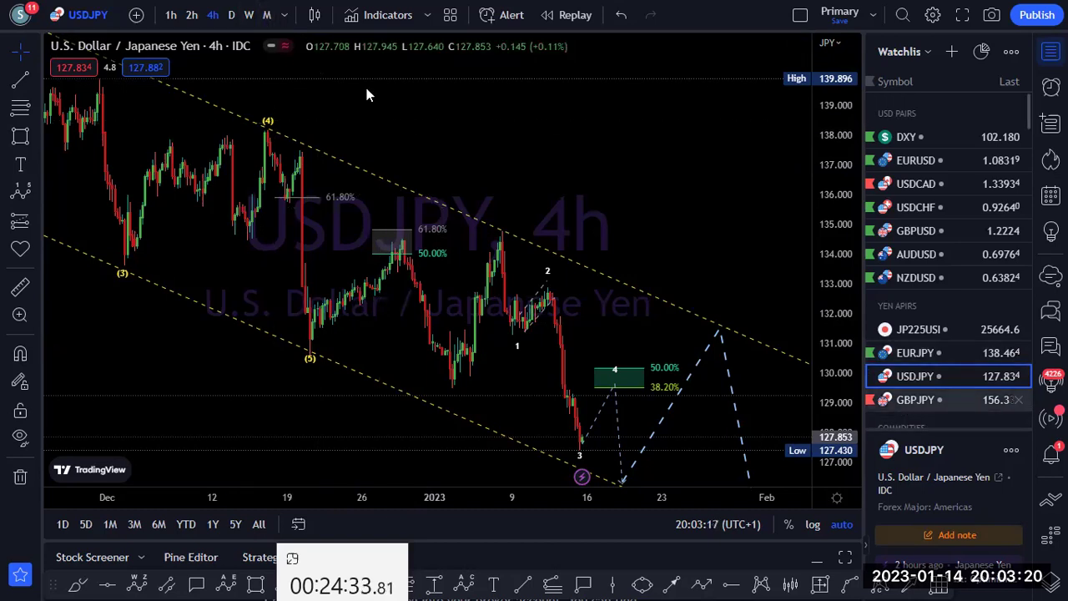
key(Down)
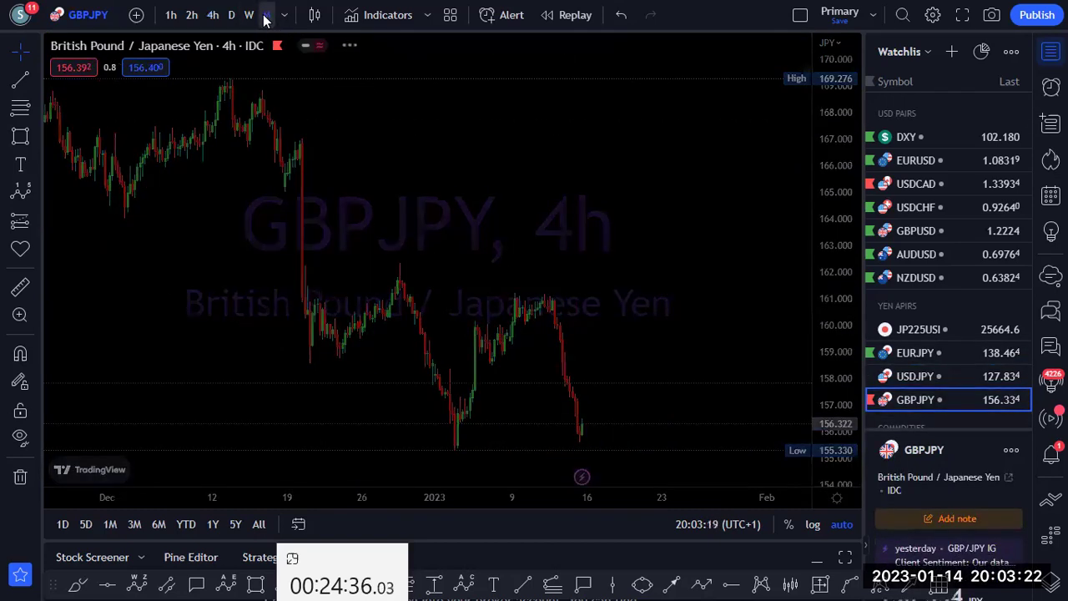
click(265, 16)
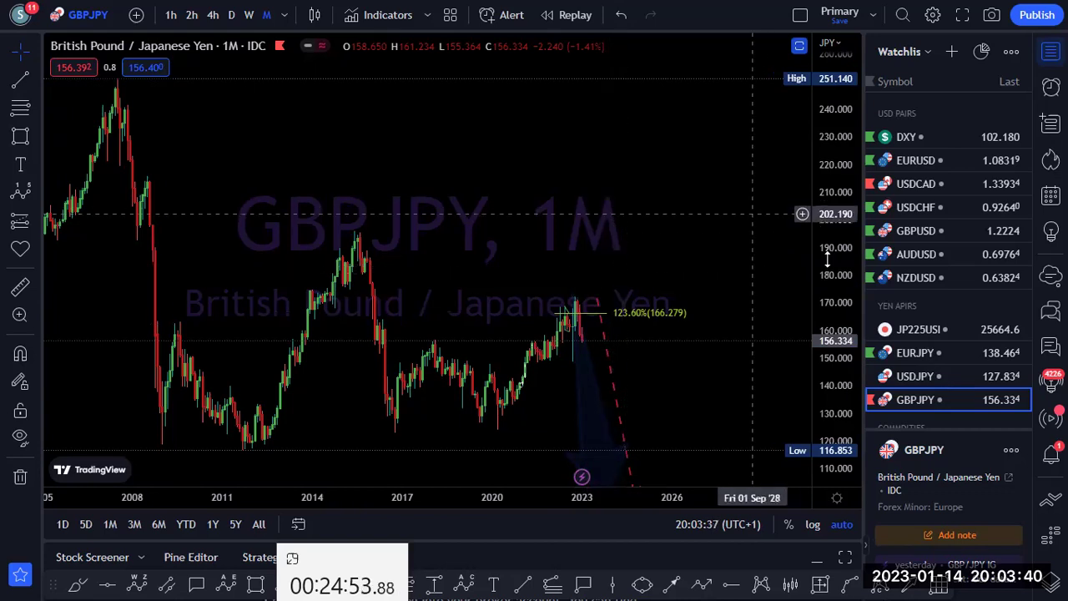
drag(840, 249, 754, 174)
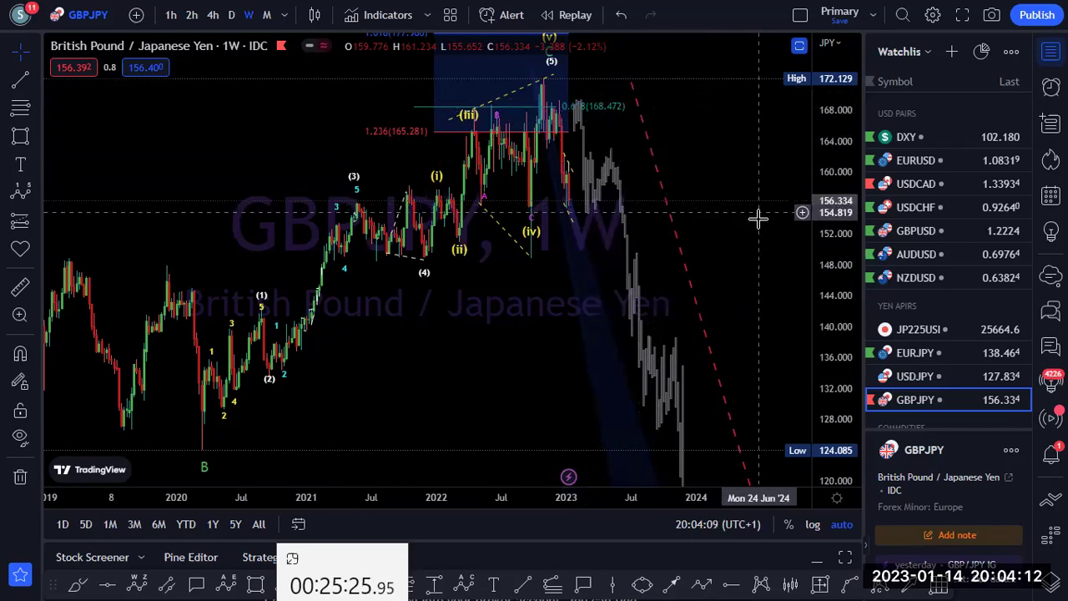
drag(833, 157, 834, 209)
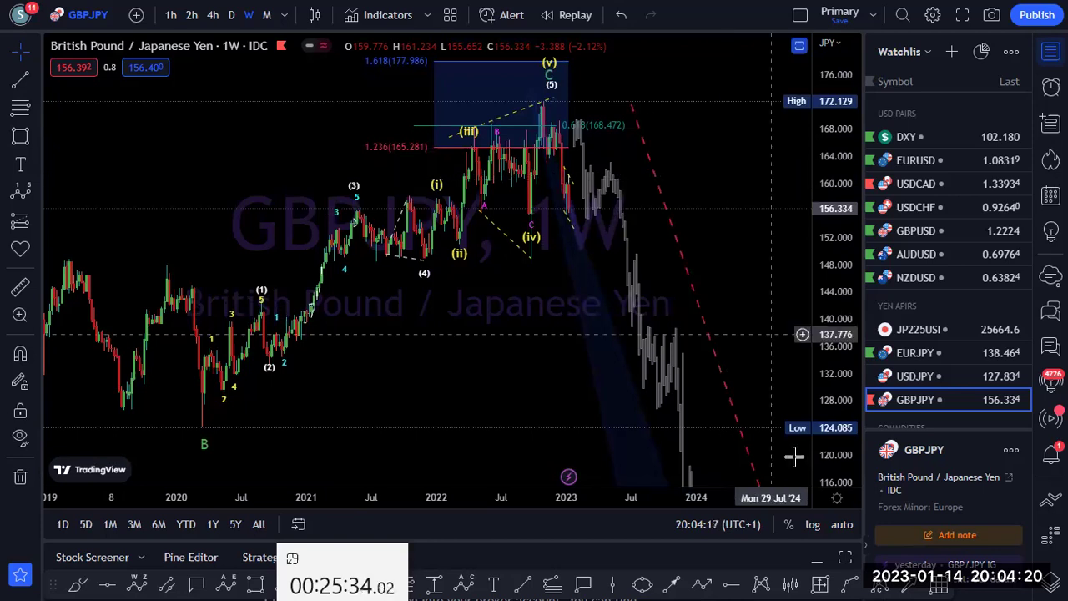
click(841, 524)
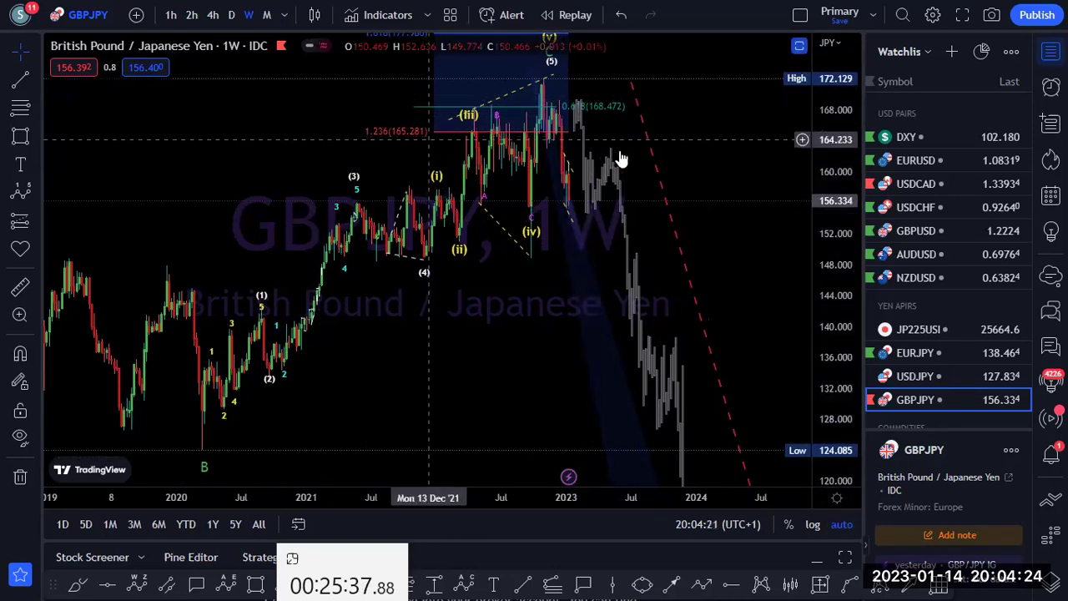
Examine the GBPJPY daily and four-hour charts for the descending channel, Fibonacci retracement zone and projected path.
text(1D)
key(Return)
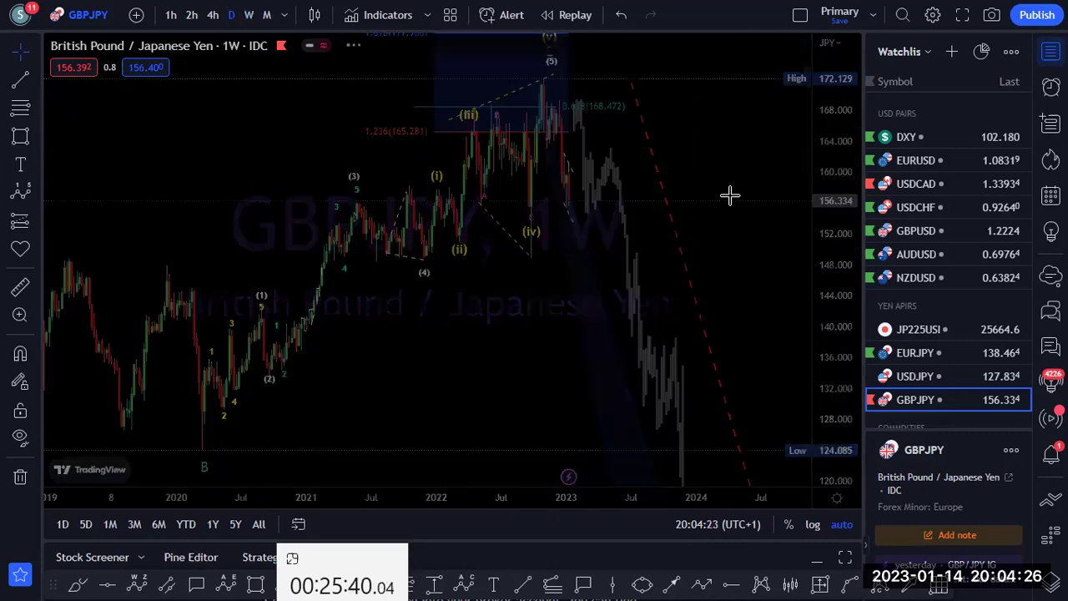
scroll(667, 292, down, 1)
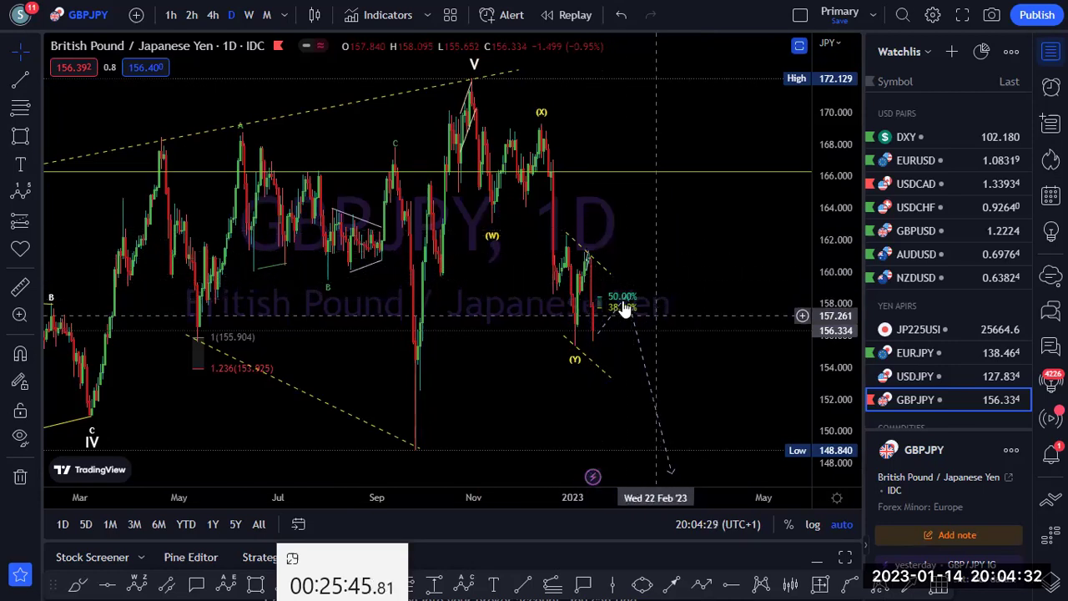
click(601, 327)
click(615, 375)
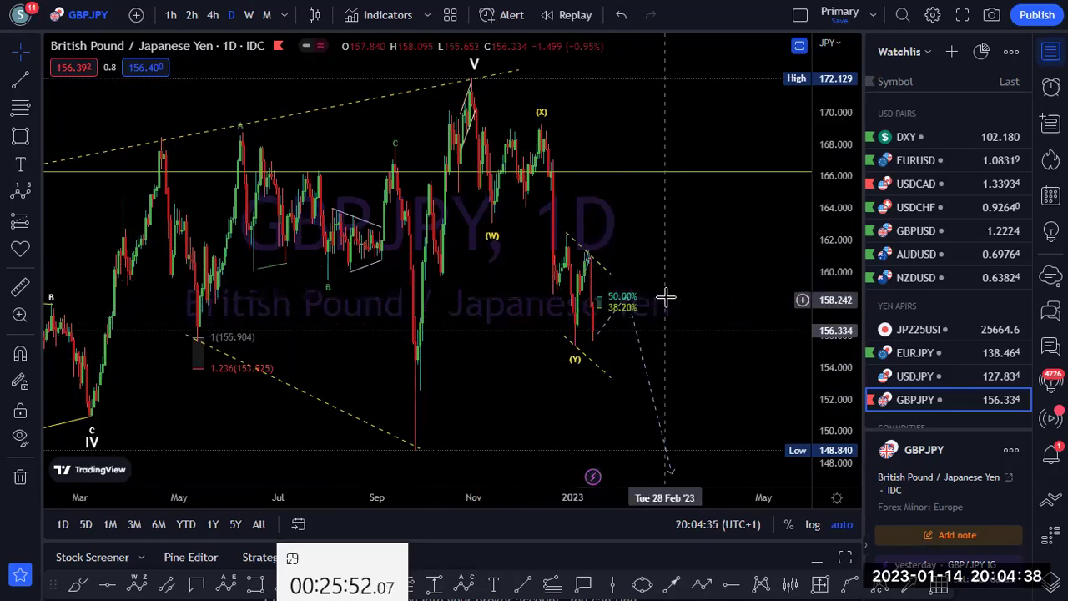
click(215, 18)
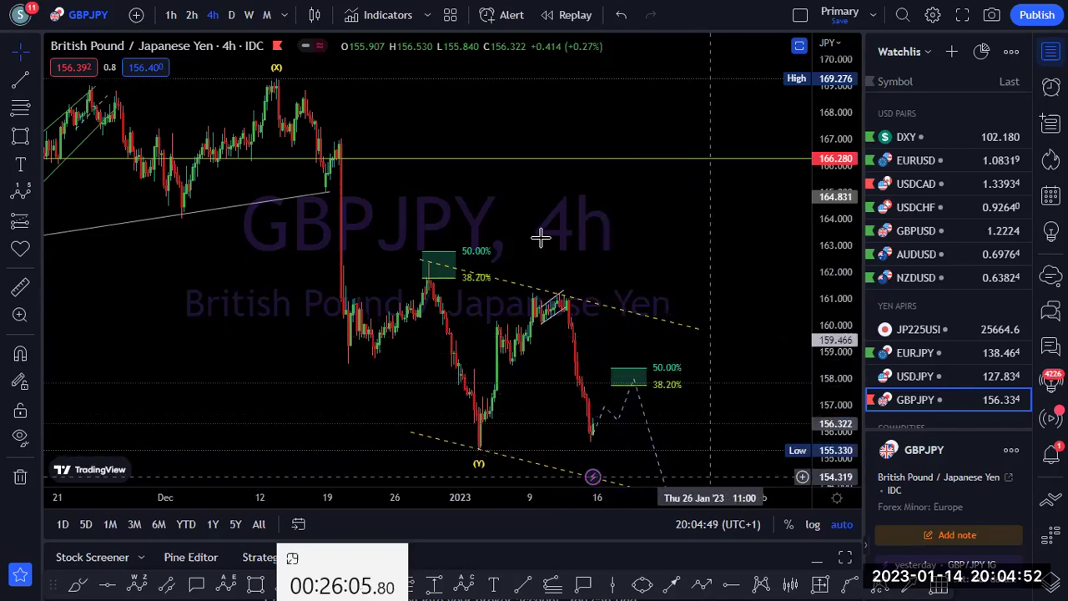
Open the XAUUSD monthly chart and examine its long-term wave count and the wave 5 Fibonacci target zone.
scroll(972, 323, down, 3)
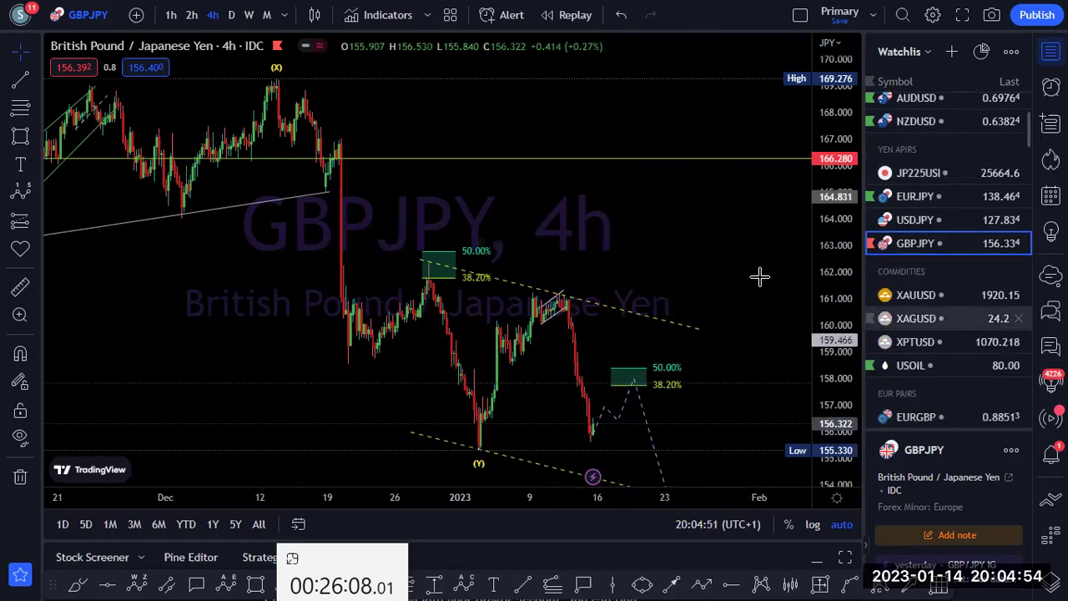
click(267, 15)
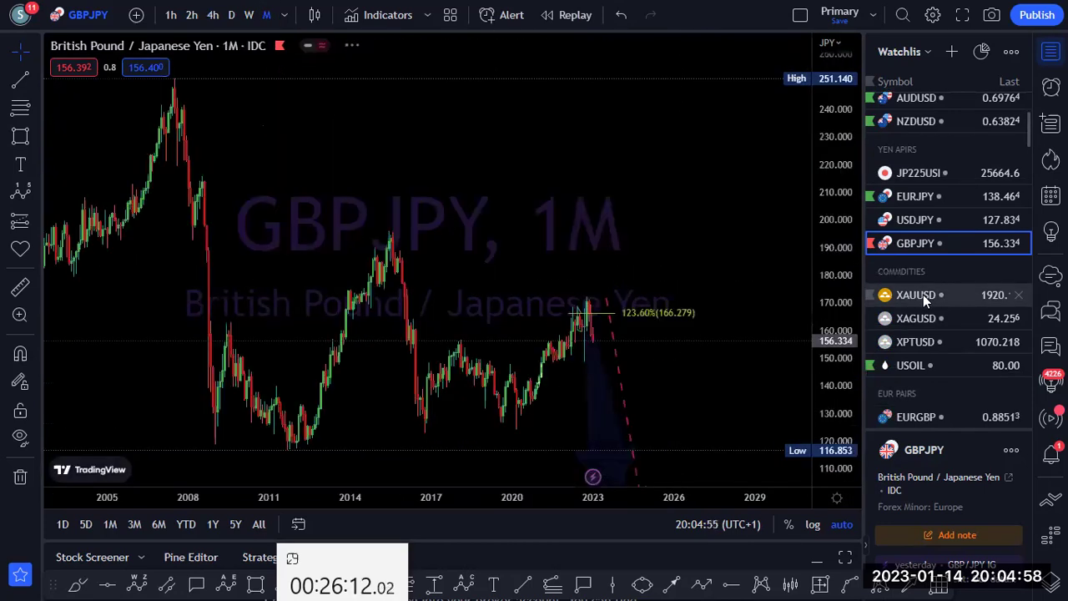
click(917, 295)
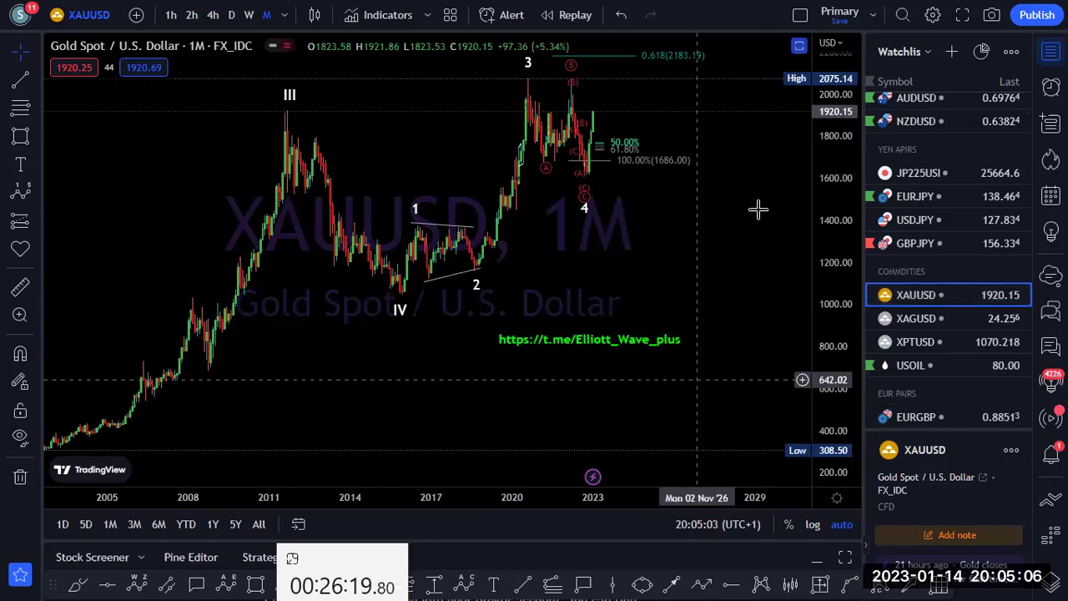
scroll(674, 202, down, 3)
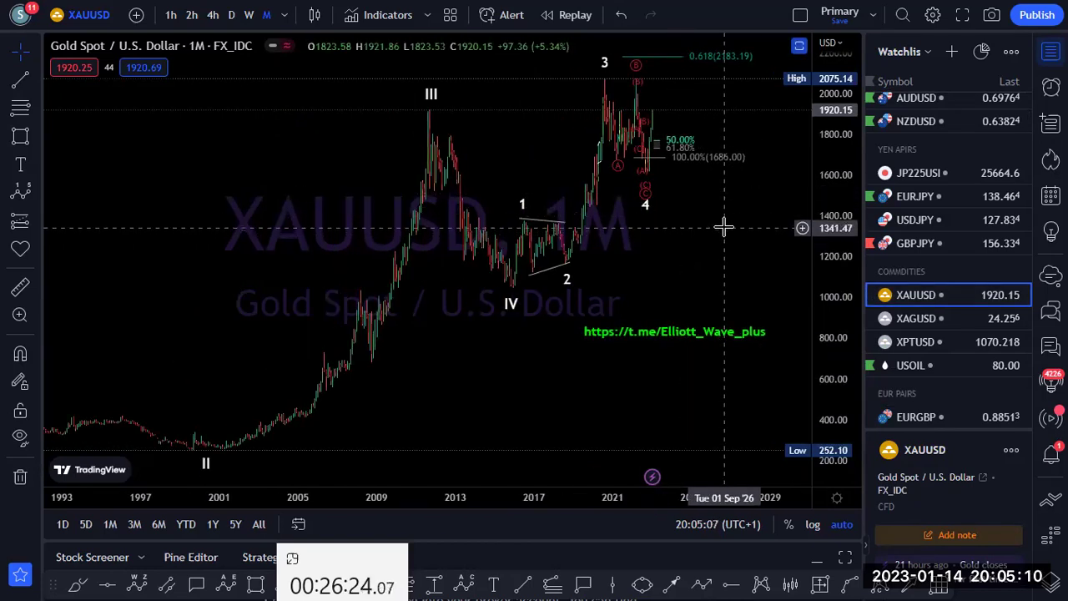
scroll(724, 226, up, 2)
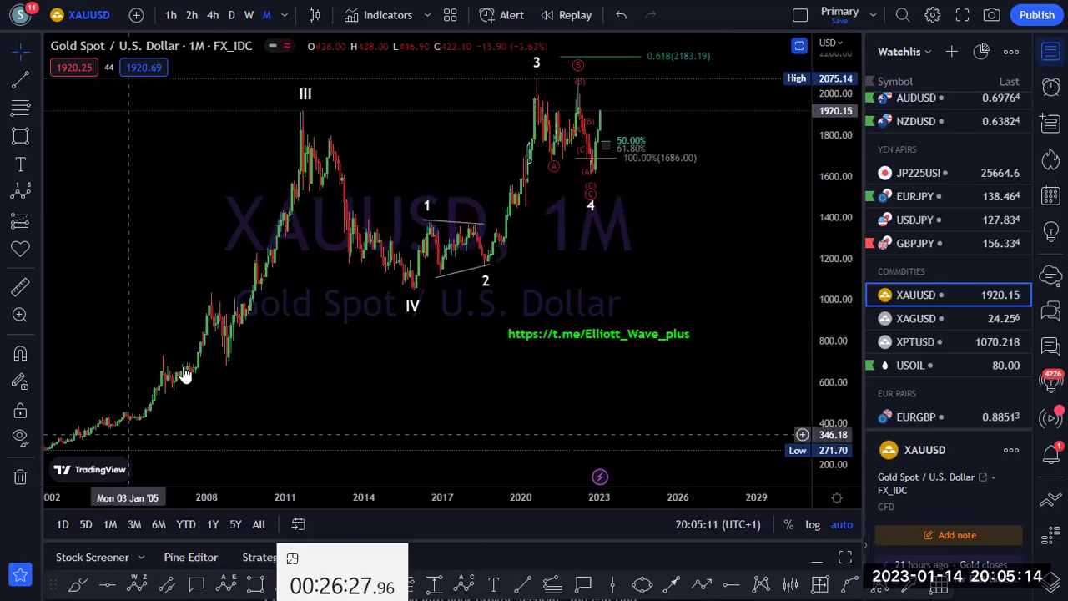
click(410, 307)
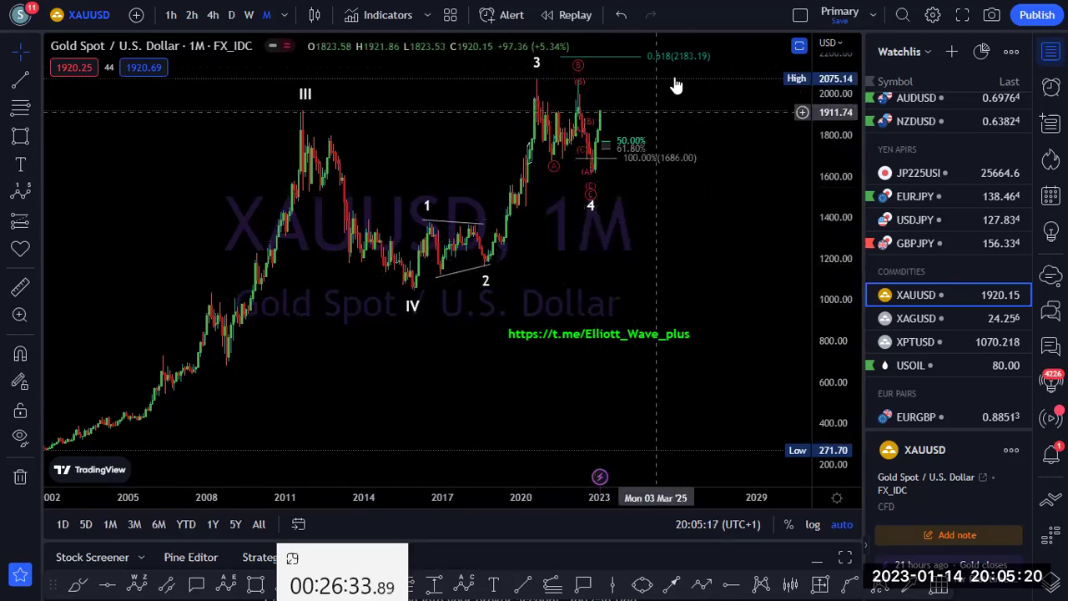
drag(833, 185, 834, 197)
drag(753, 197, 754, 276)
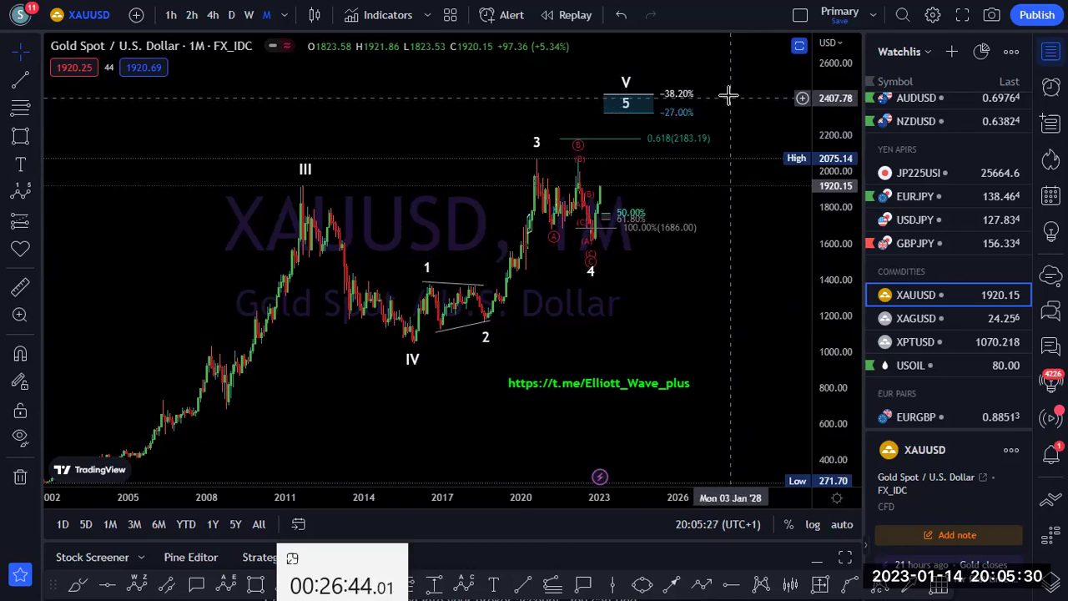
click(841, 524)
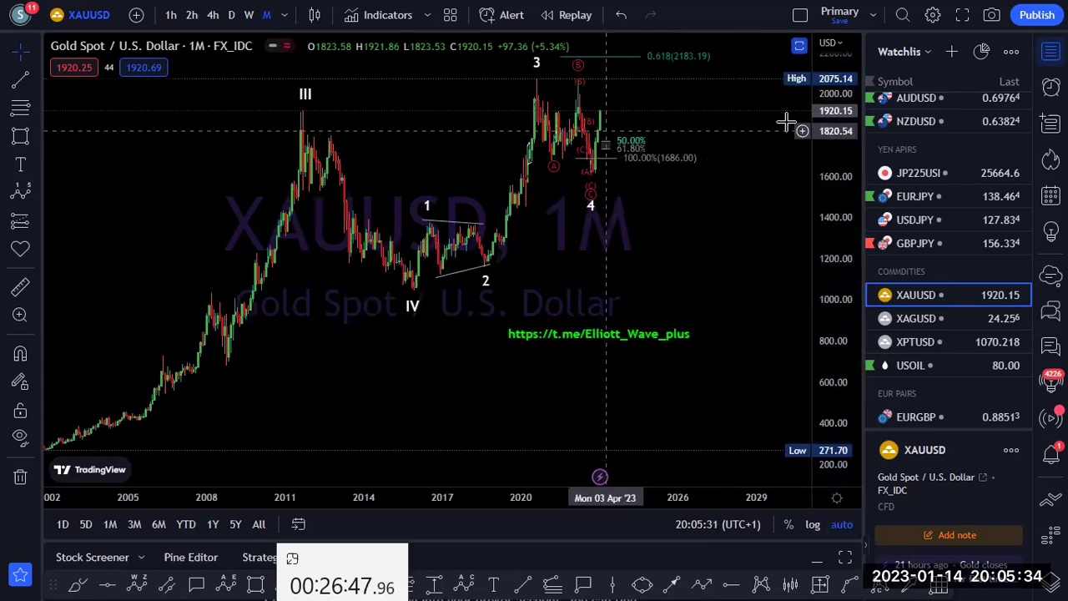
On the XAUUSD weekly chart, raise the later end of the upper channel line to about 2062, passing near the wave X high.
click(249, 19)
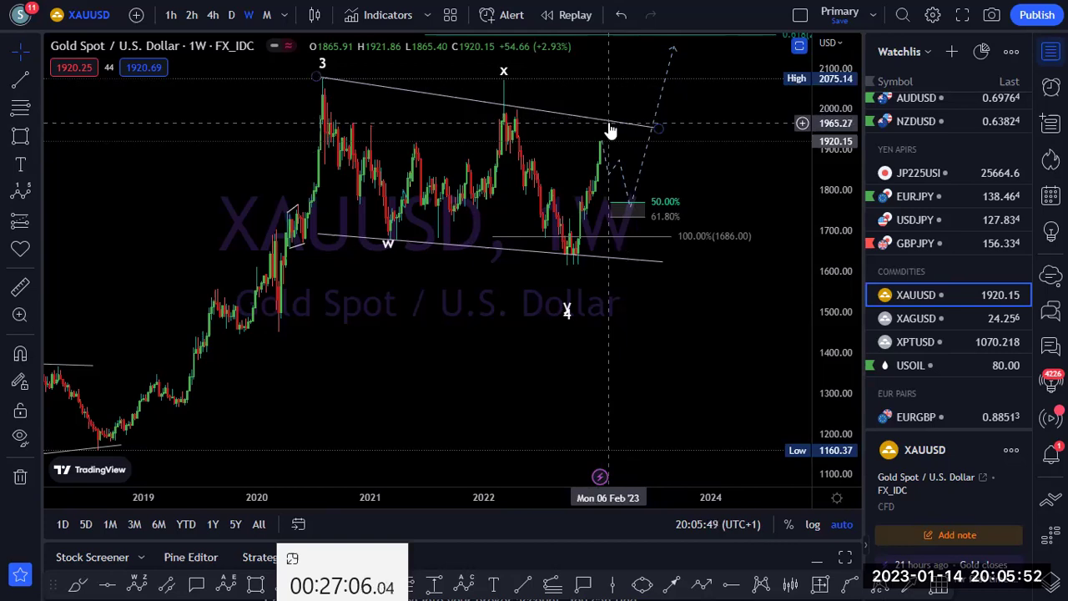
drag(658, 130, 668, 83)
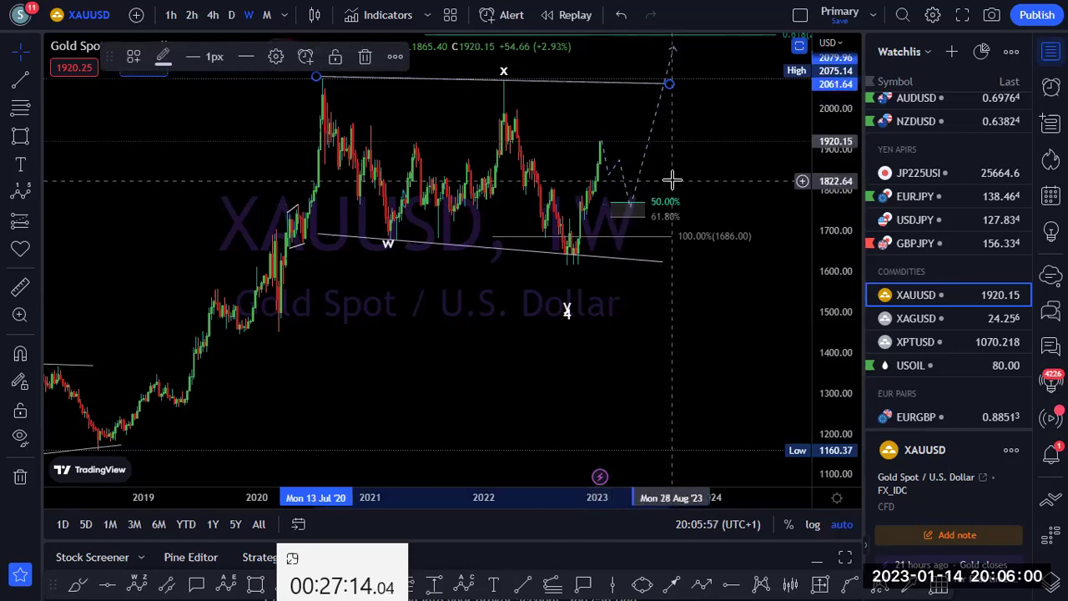
click(715, 132)
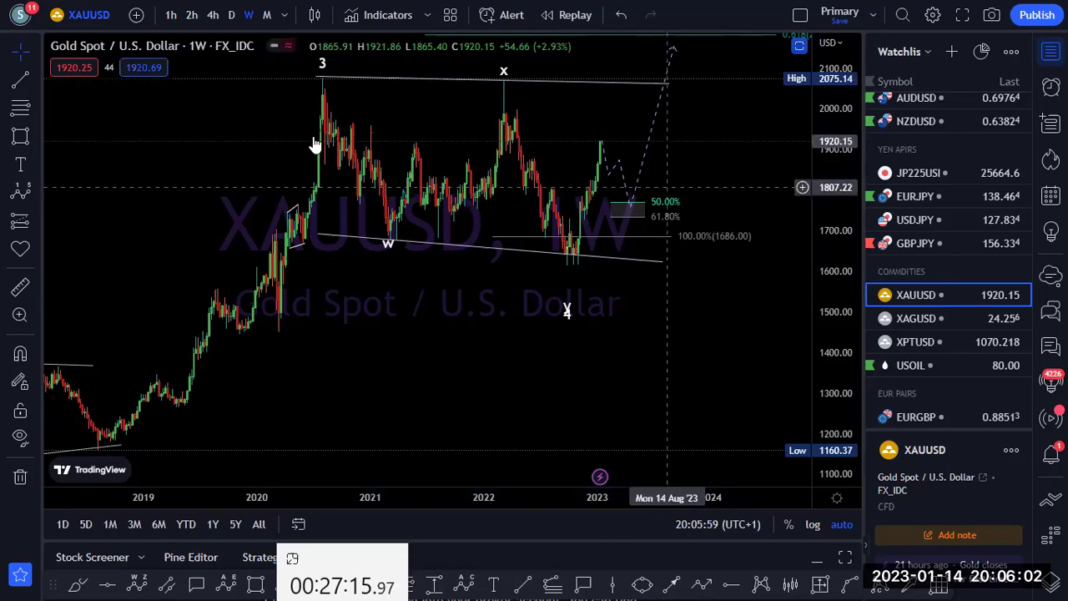
Examine the XAUUSD daily and four-hour charts for the impulse wave count and projected pullback.
click(231, 15)
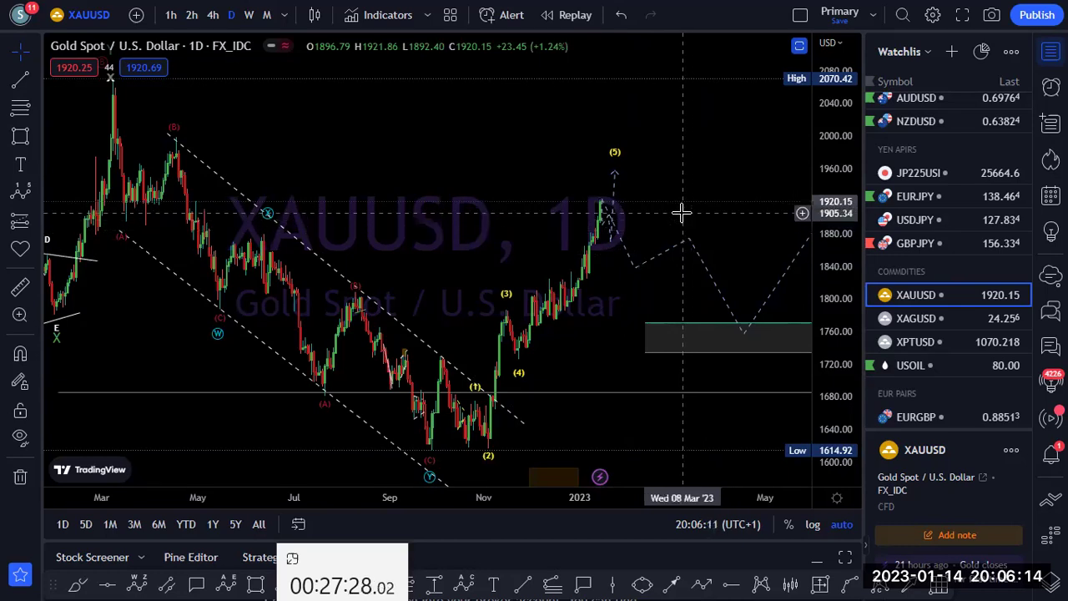
scroll(680, 209, up, 1)
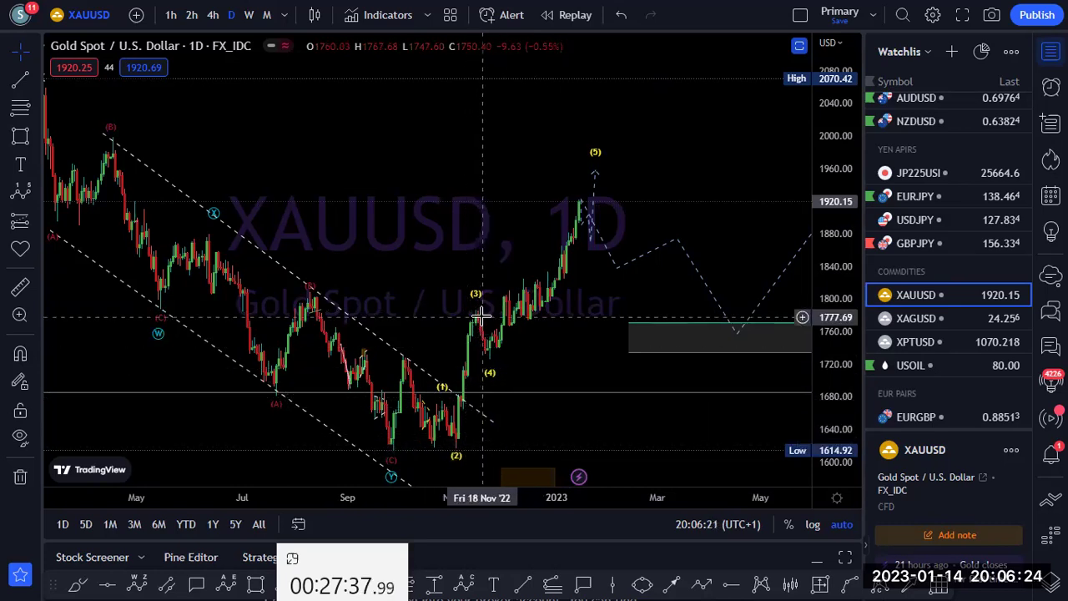
mouse_move(492, 360)
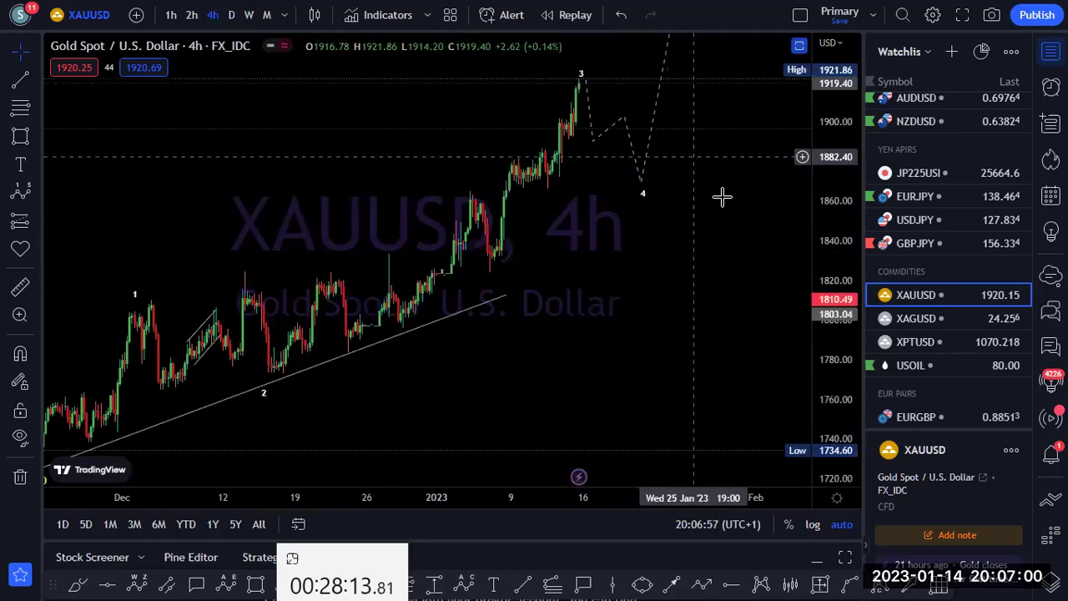
drag(598, 250, 670, 286)
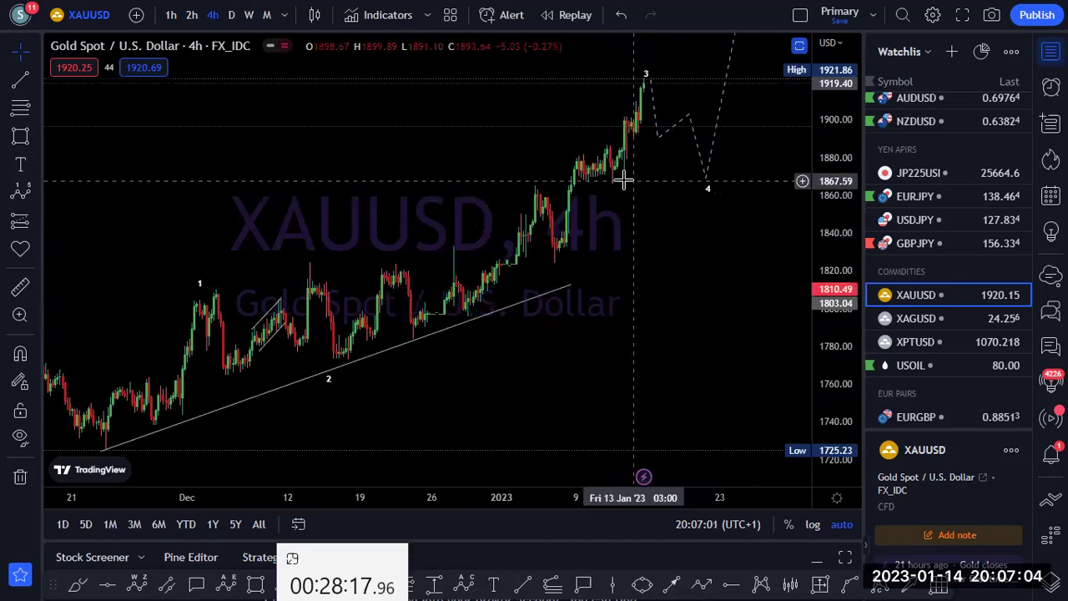
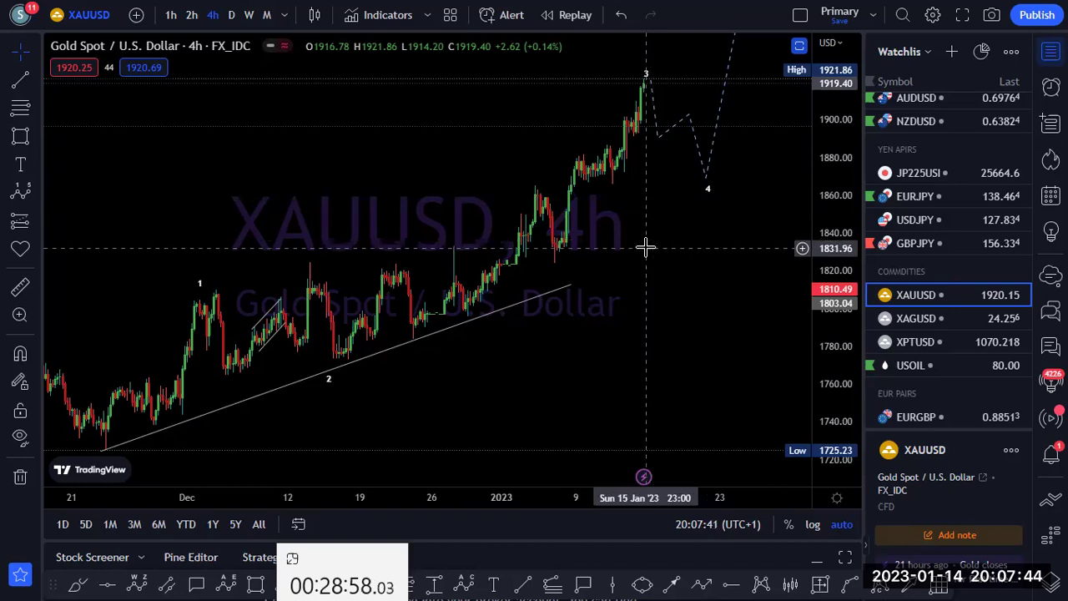
Open the XAGUSD weekly chart and turn off Weeks and Months visibility for the upper Trend-Based Fib Extension.
click(927, 318)
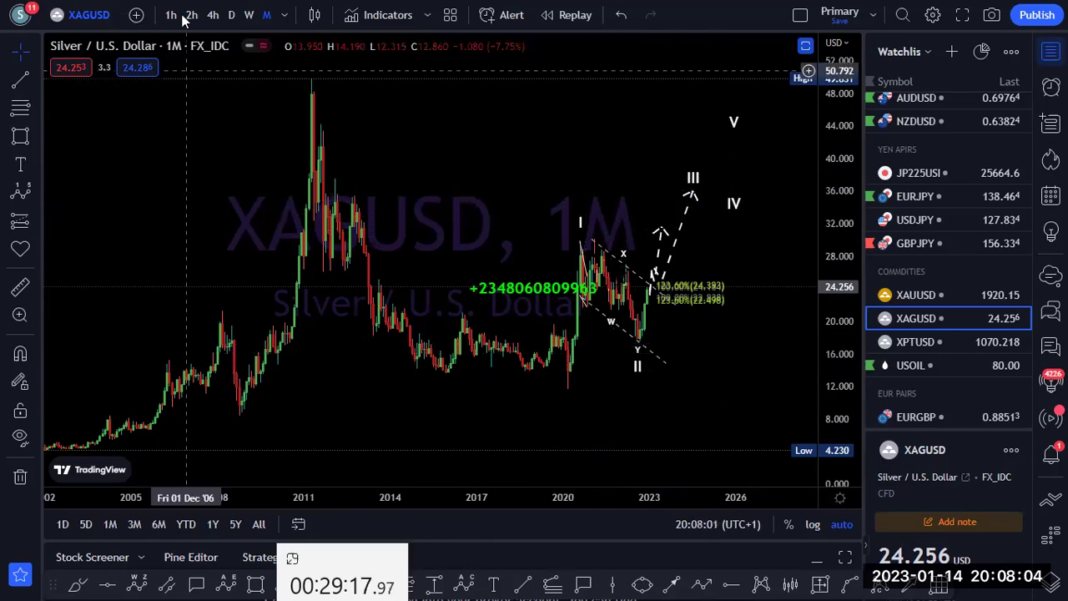
click(250, 16)
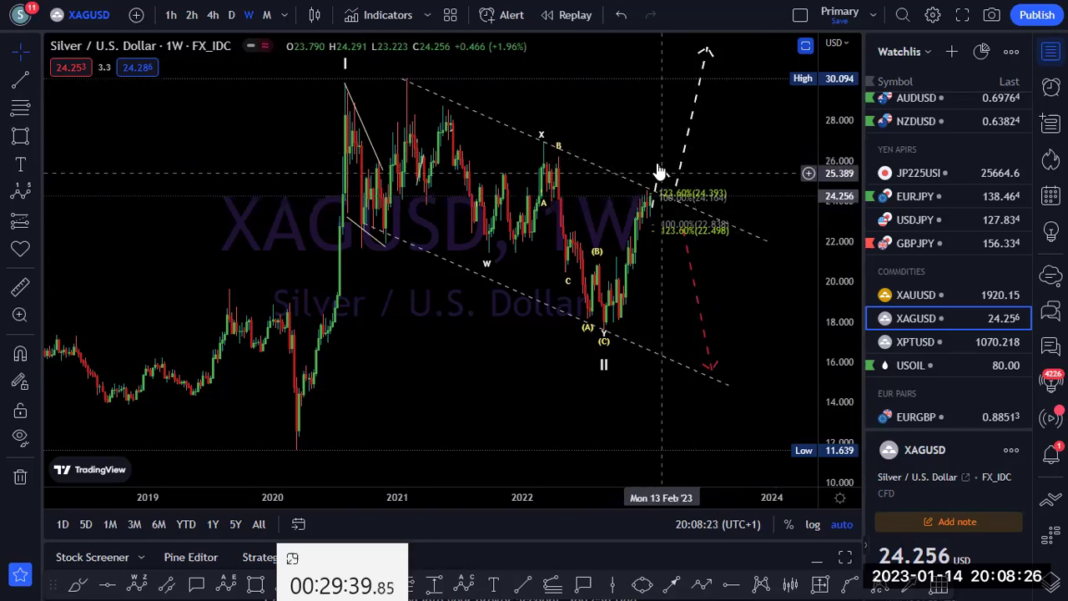
click(707, 200)
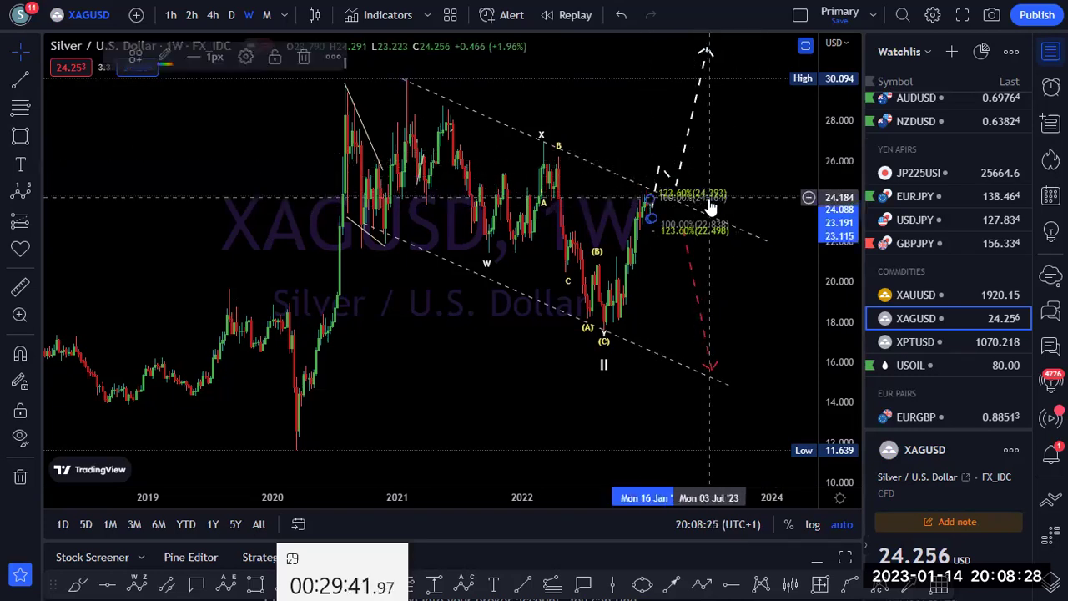
click(246, 57)
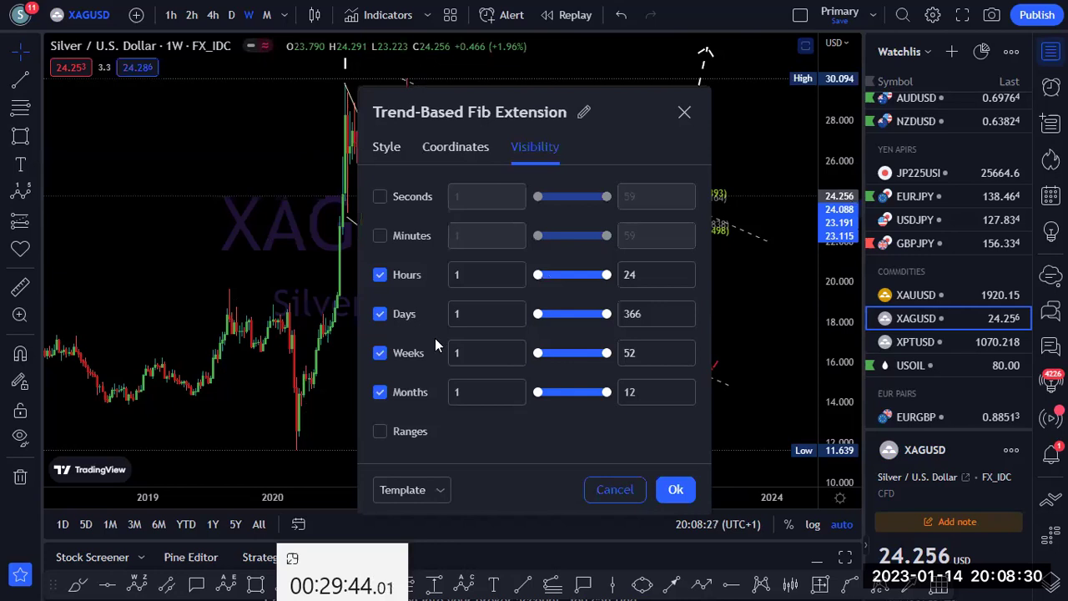
click(380, 392)
click(380, 353)
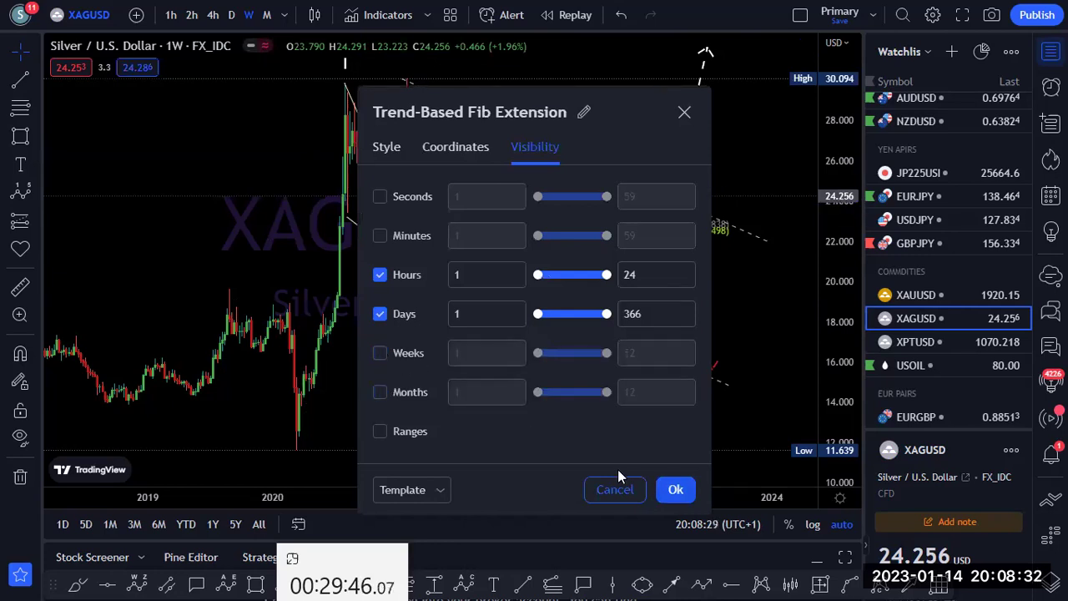
click(675, 490)
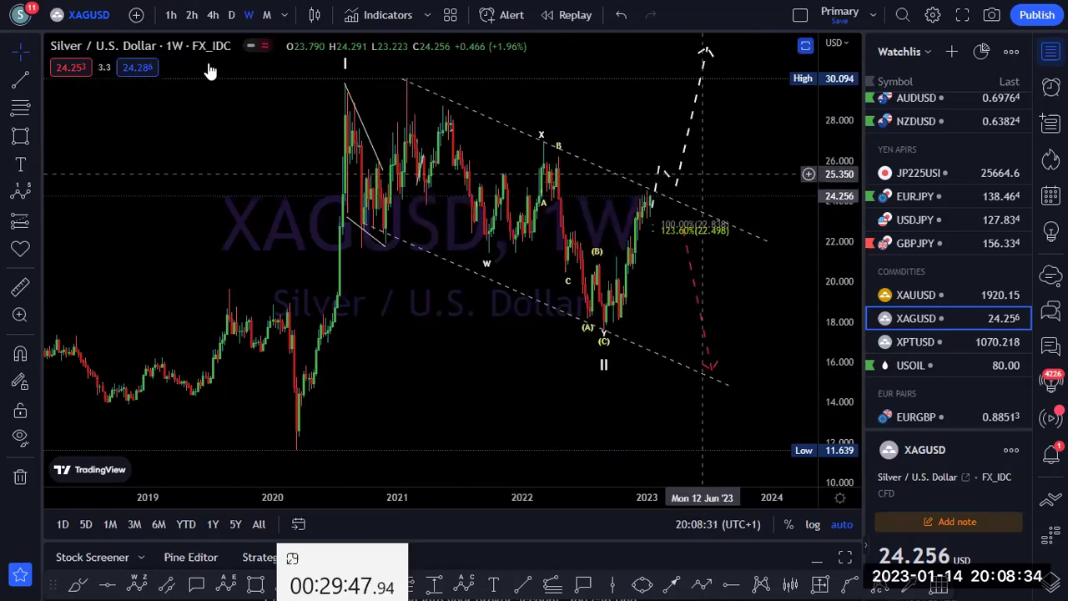
On the XAGUSD daily chart, separate the overlapping wave (3) label from the v label at the latest swing high.
click(231, 15)
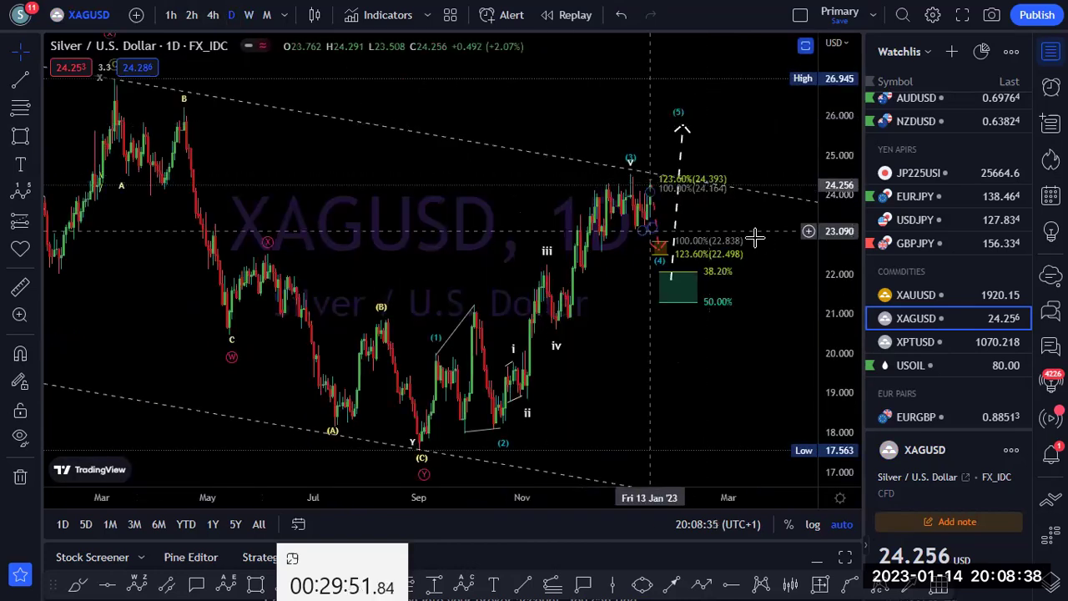
click(631, 157)
drag(631, 157, 632, 172)
click(759, 156)
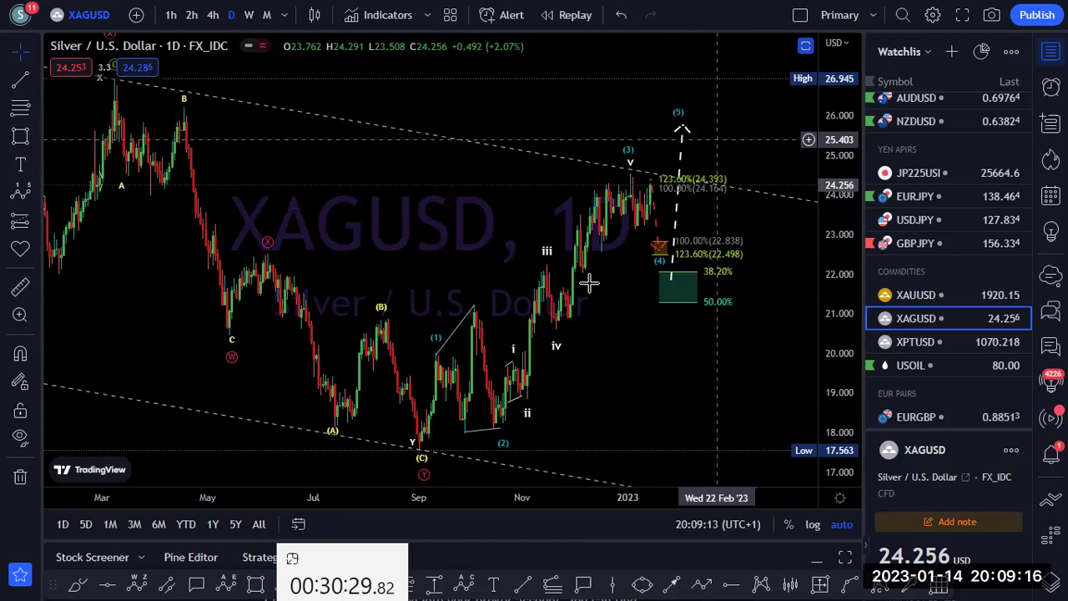
On the XAGUSD four-hour chart, reposition the white wave (5) label above the early January swing high.
click(214, 17)
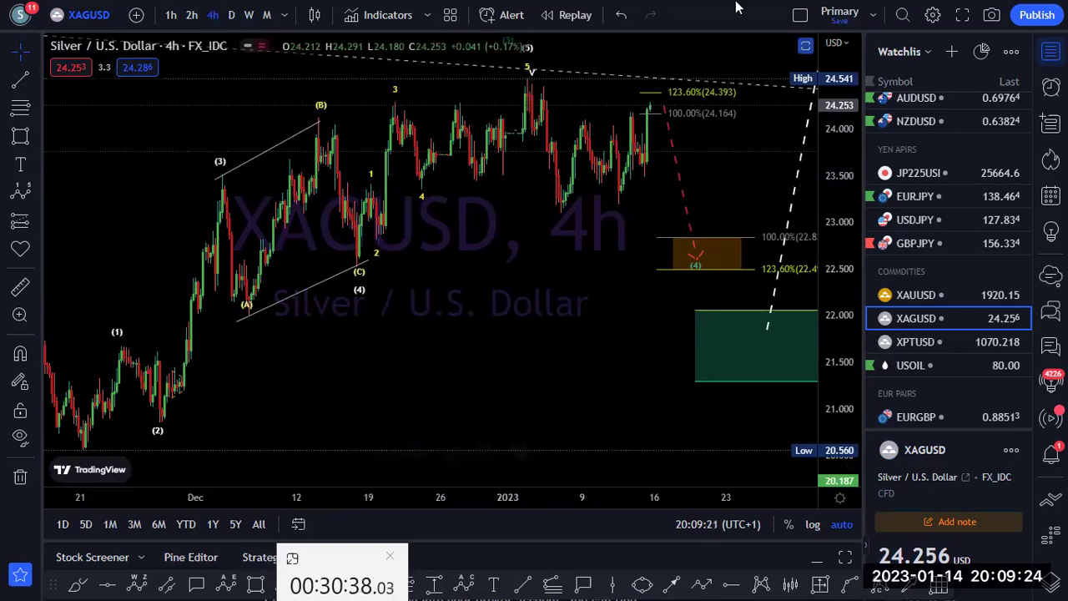
click(531, 66)
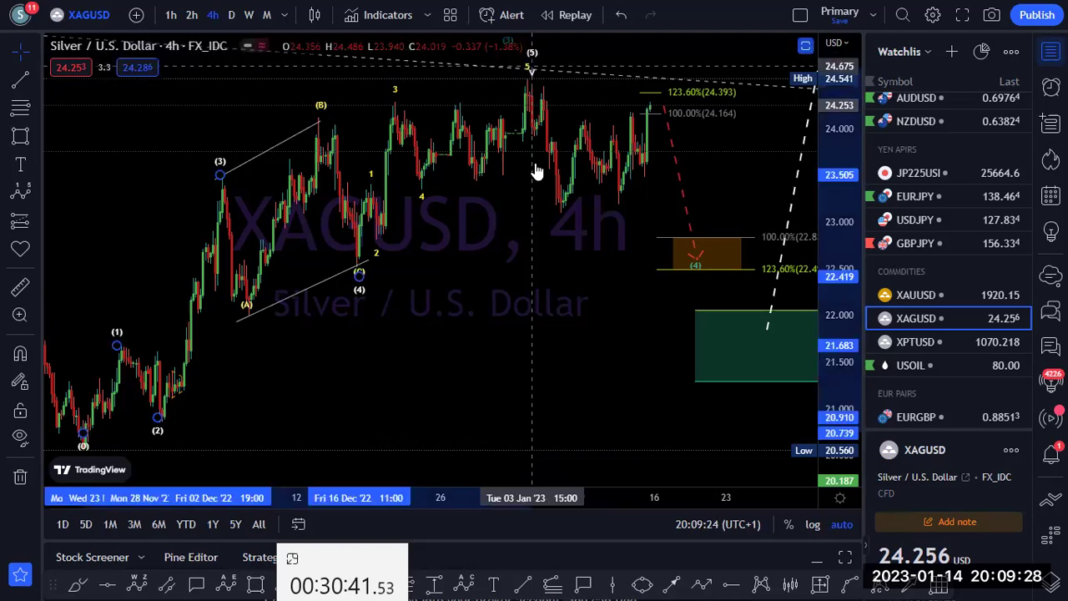
click(491, 293)
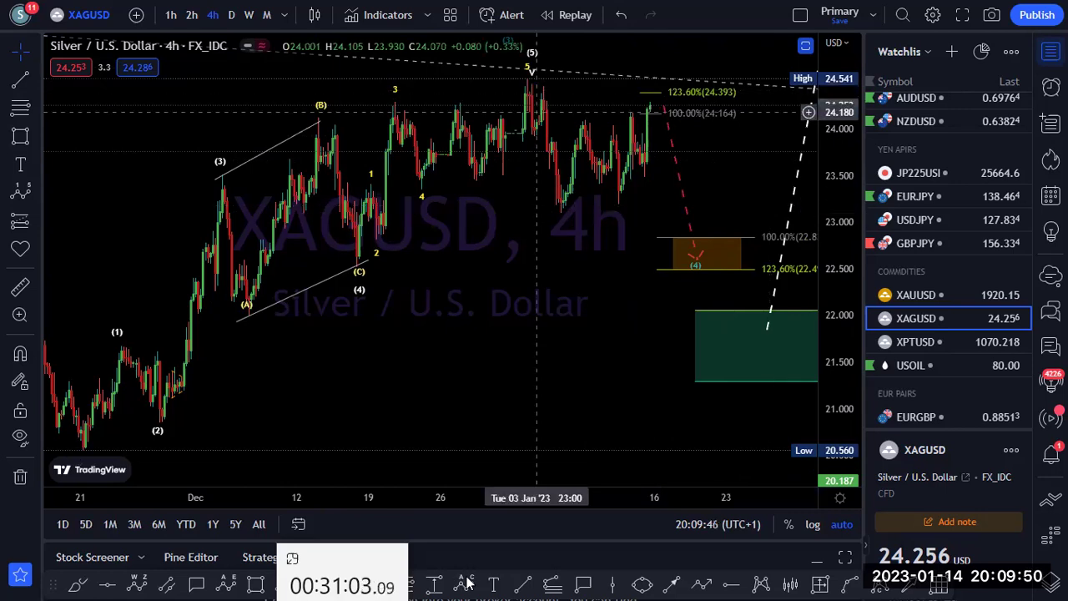
Draw an Elliott correction (ABC) from the wave v high at about 24.44, with A near 23.13, B at the latest high and C in the orange zone.
click(531, 75)
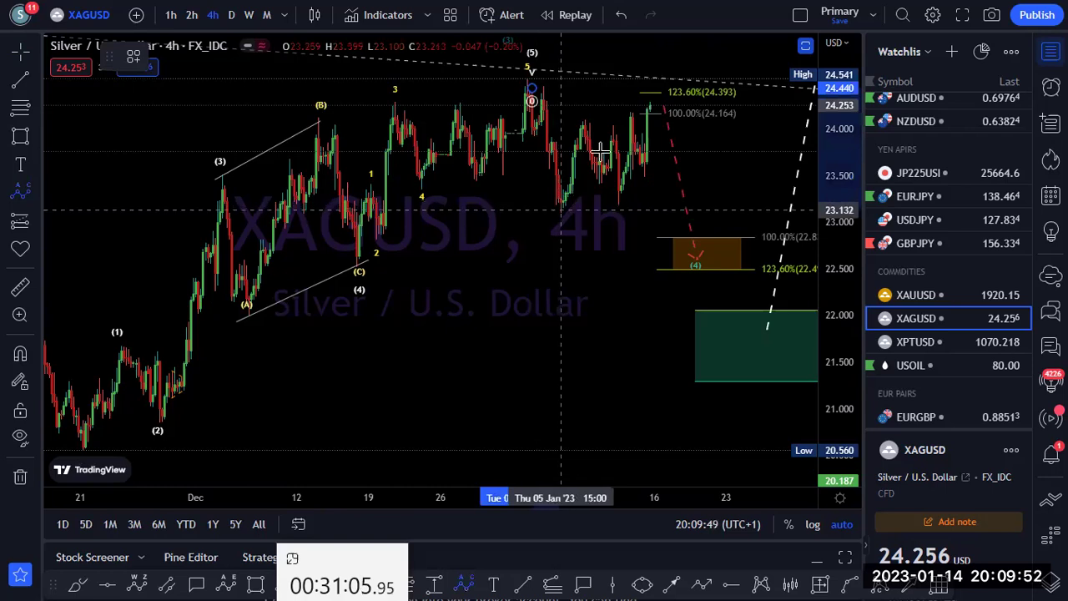
click(561, 211)
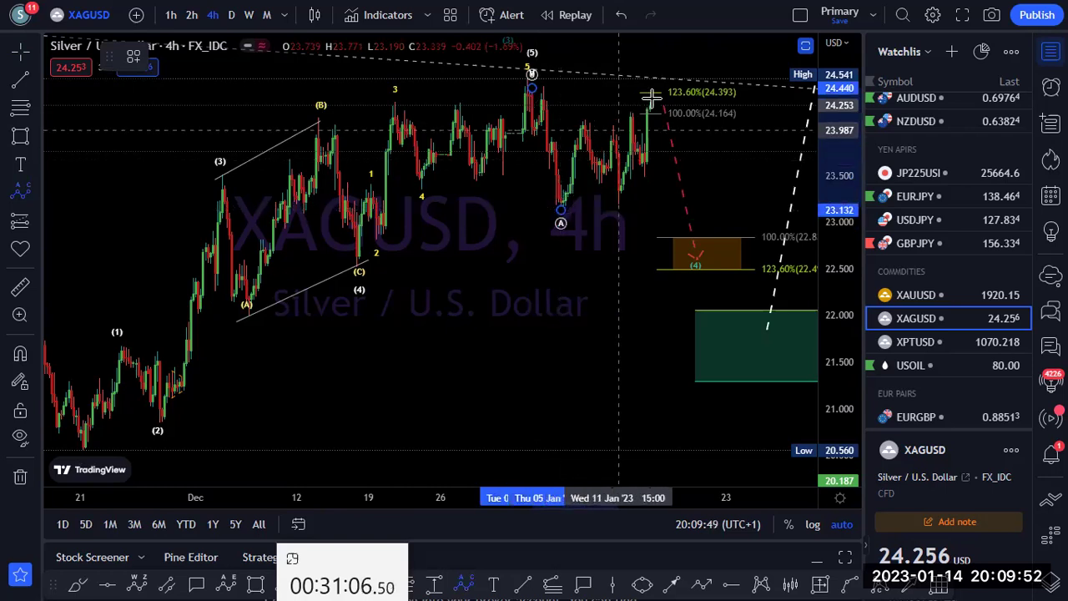
click(697, 241)
right_click(748, 165)
click(620, 292)
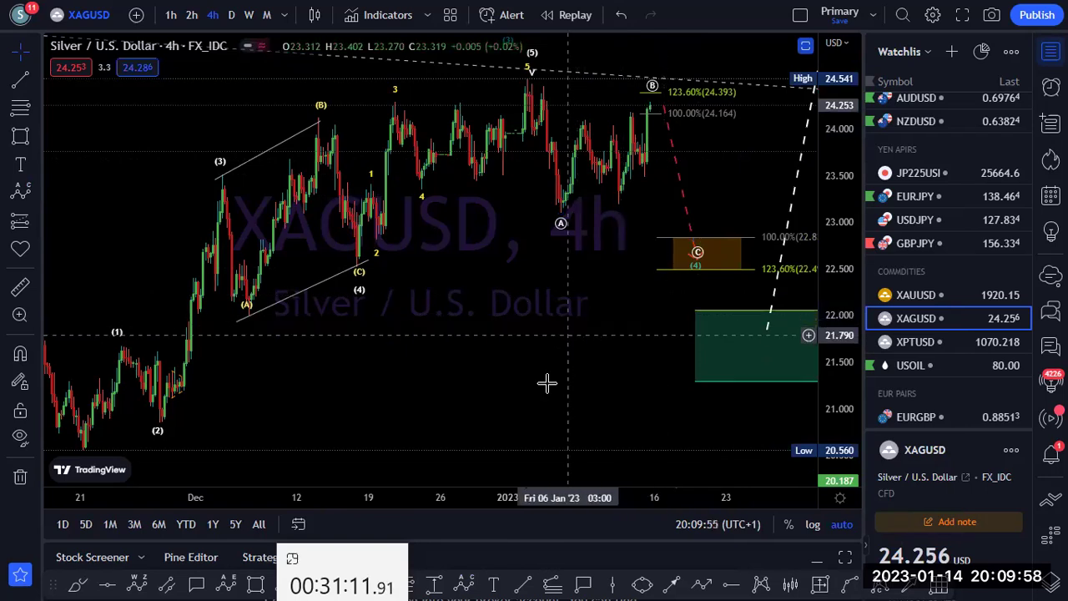
drag(614, 310, 522, 309)
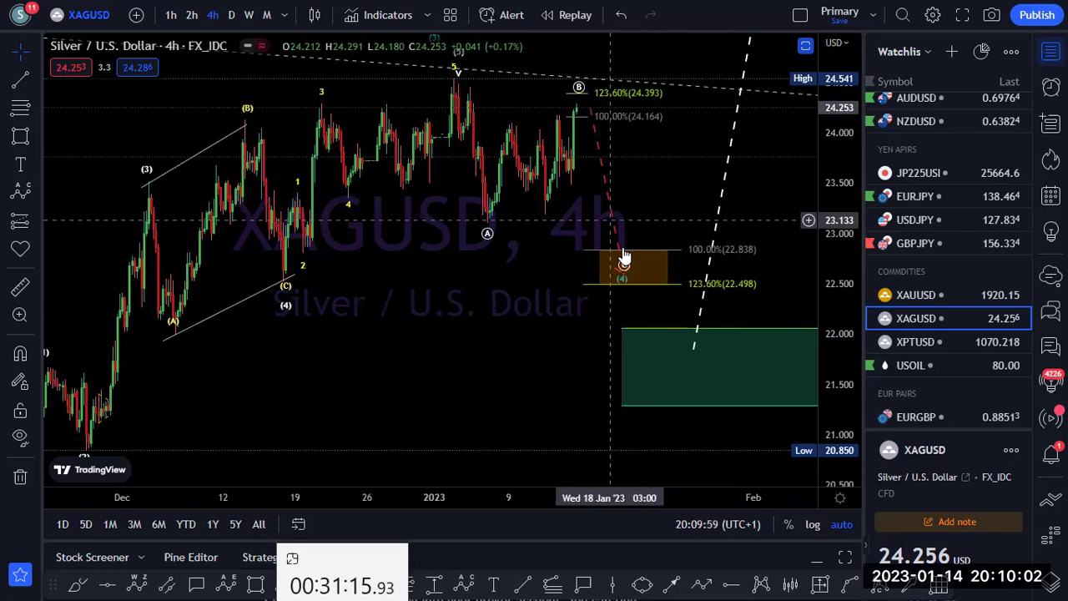
click(653, 256)
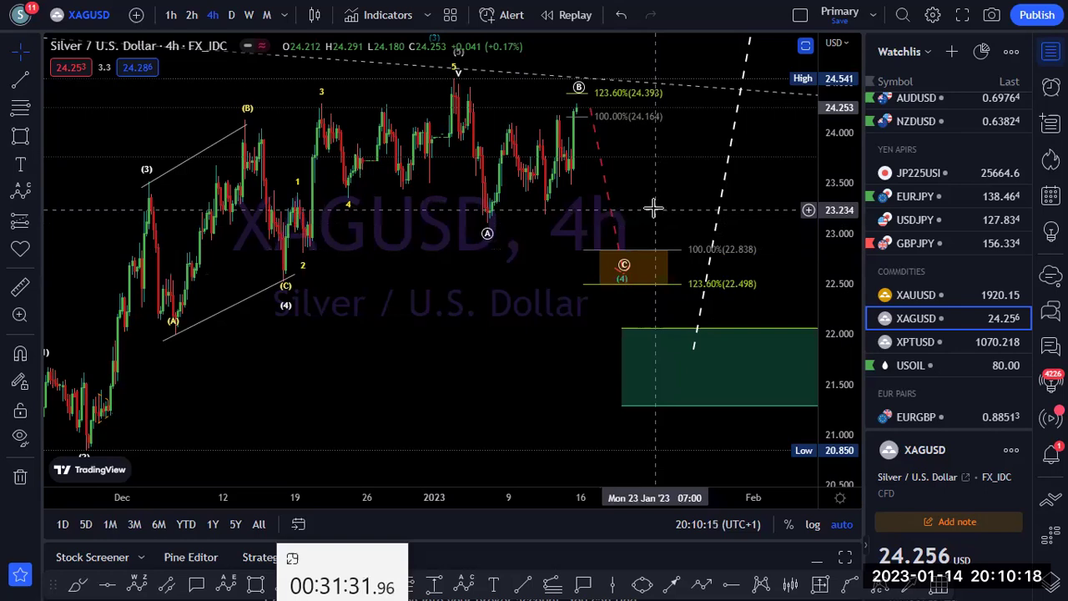
Open the XPTUSD monthly chart and clear the handwritten 1 to 5 wave annotations.
click(905, 341)
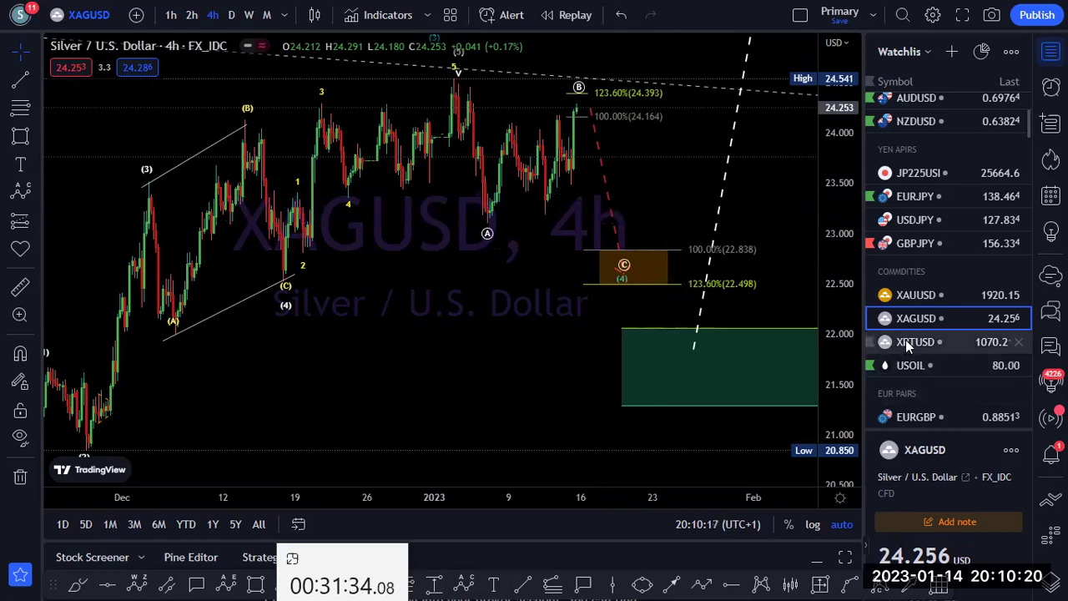
click(267, 15)
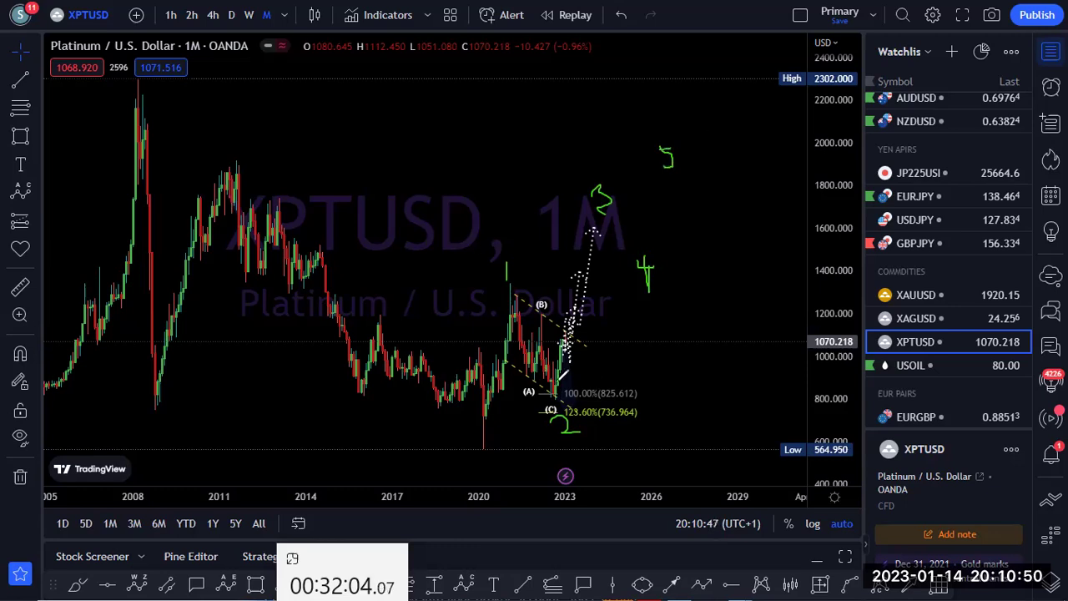
key(e)
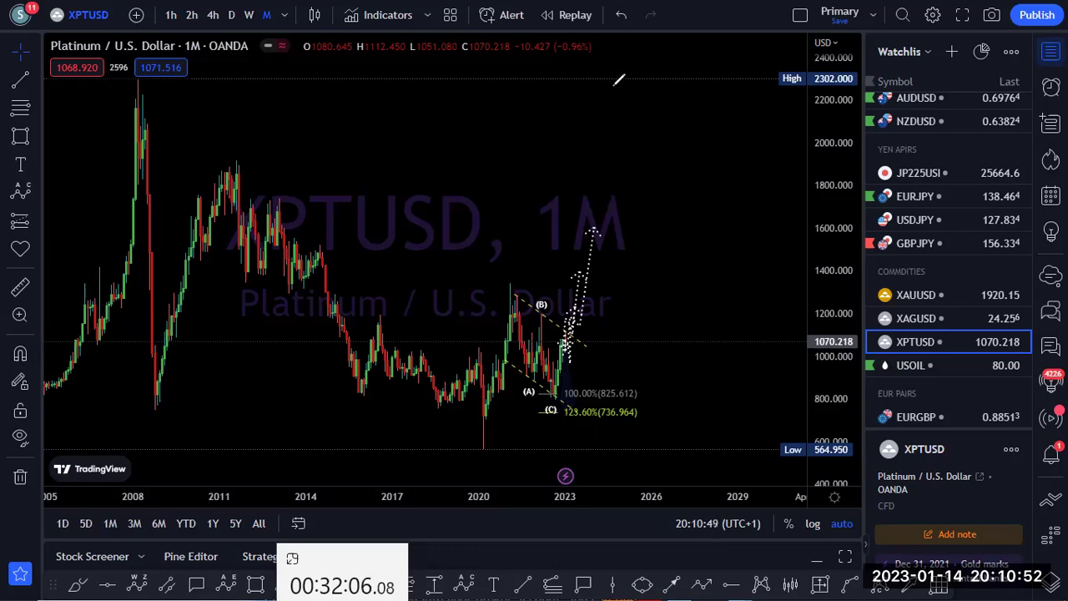
Turn off Months visibility for the dotted projection path peaking near 1400 on the XPTUSD monthly chart.
click(581, 278)
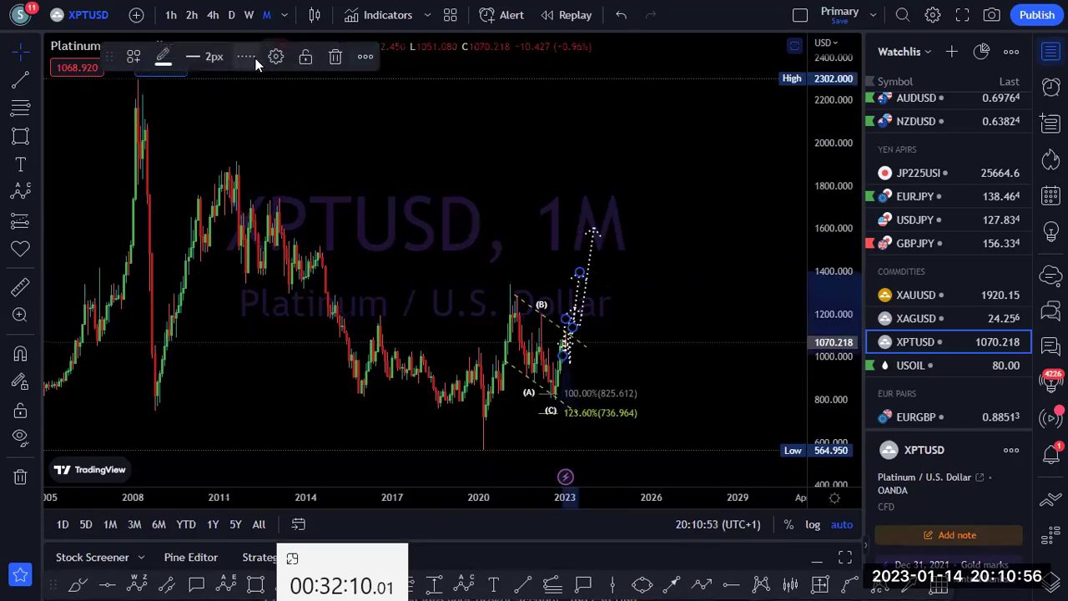
click(273, 58)
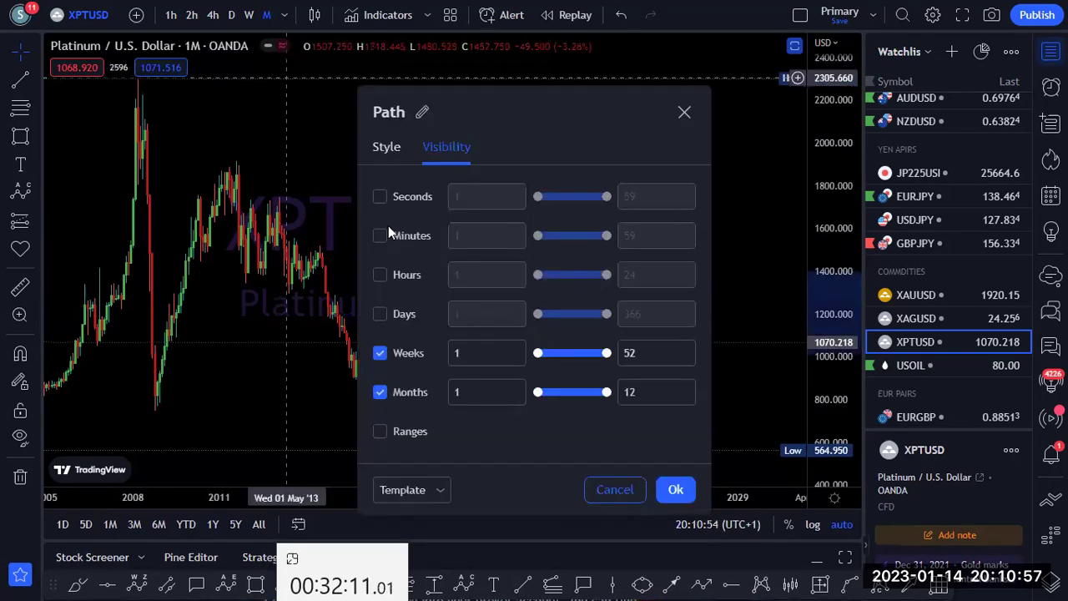
click(380, 392)
click(615, 490)
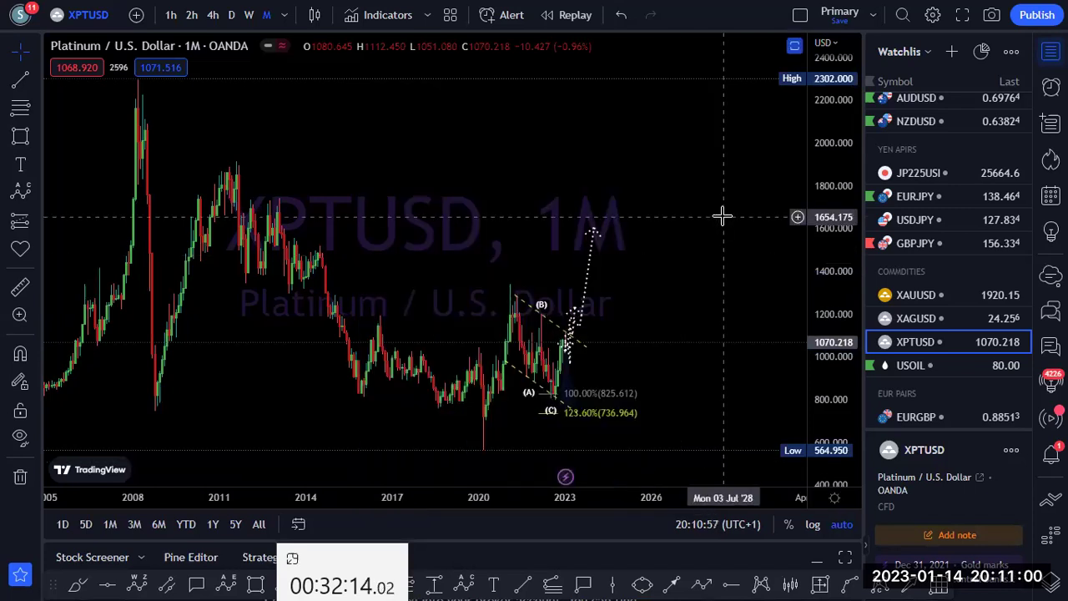
Review the XPTUSD weekly chart, then on the daily chart lower the yellow W label to about 947 at its swing high.
click(250, 15)
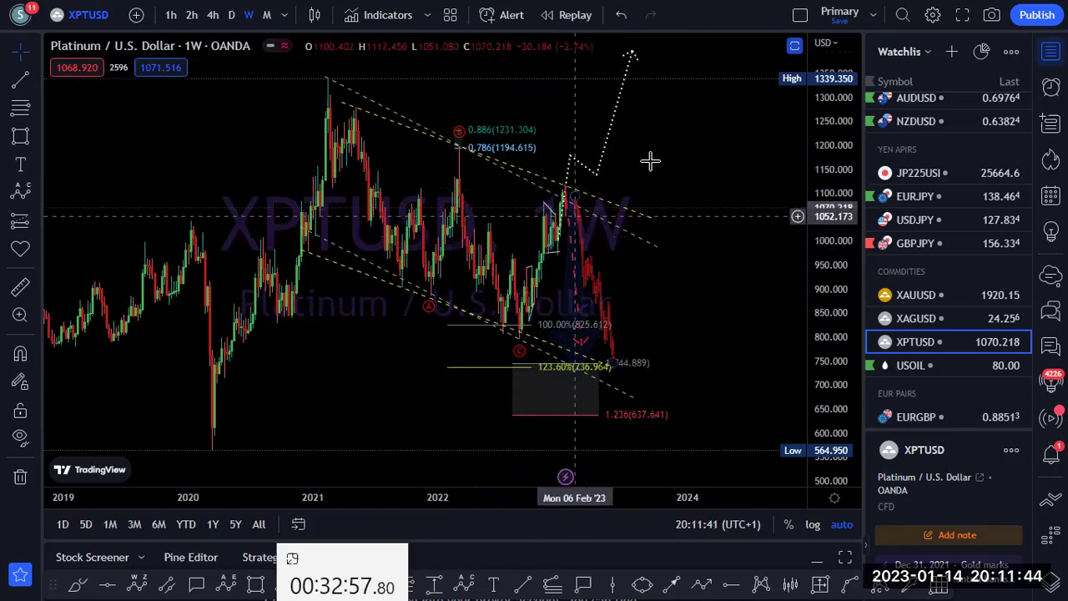
click(230, 16)
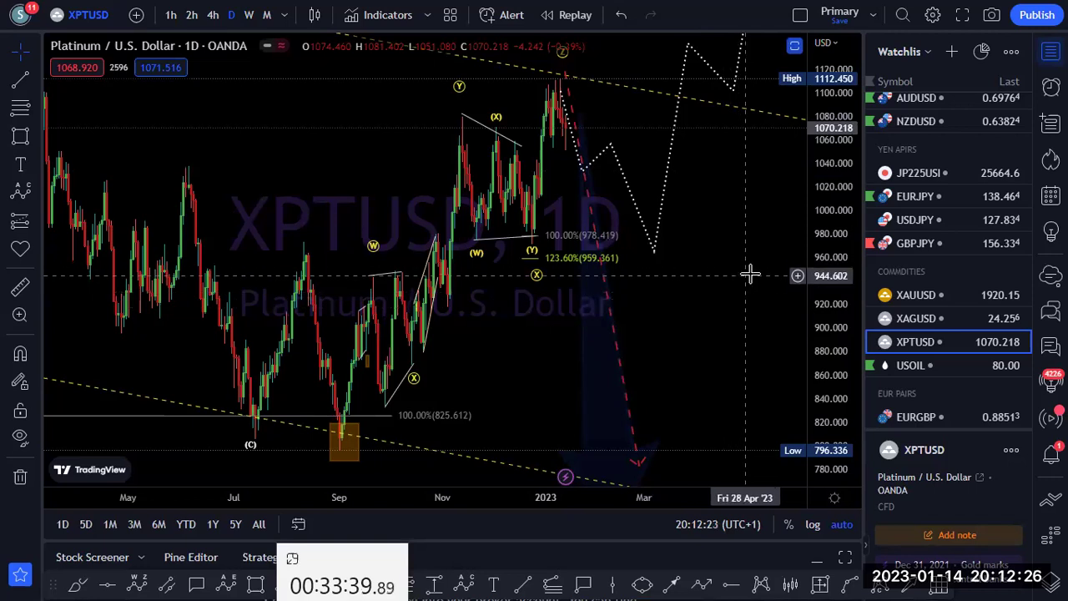
click(373, 263)
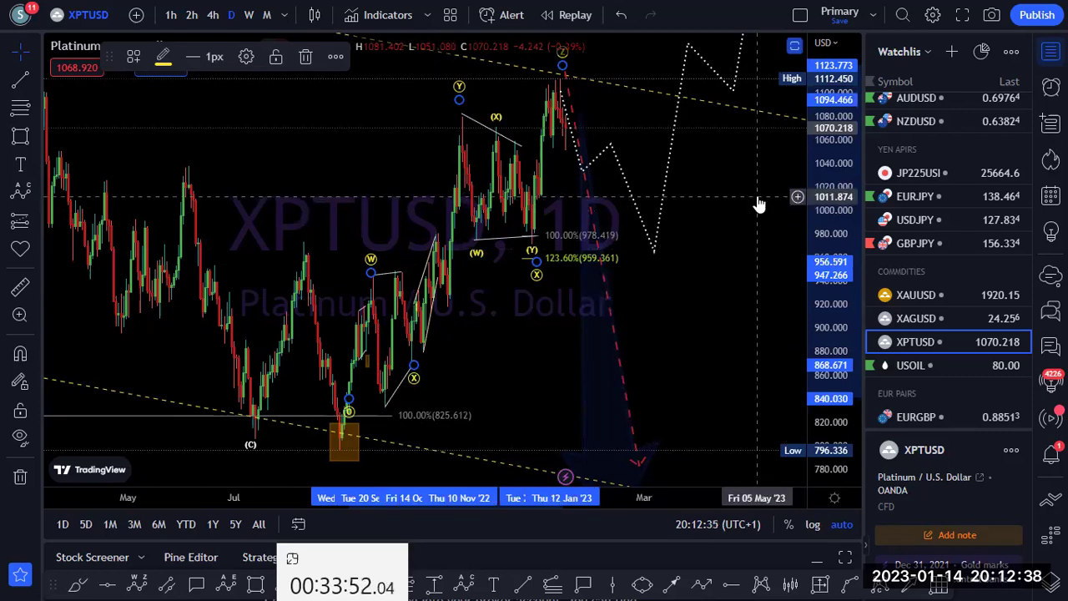
Move the yellow count's Z point to about 1119 and shift the whole dotted projection path slightly later and higher.
scroll(758, 205, down, 2)
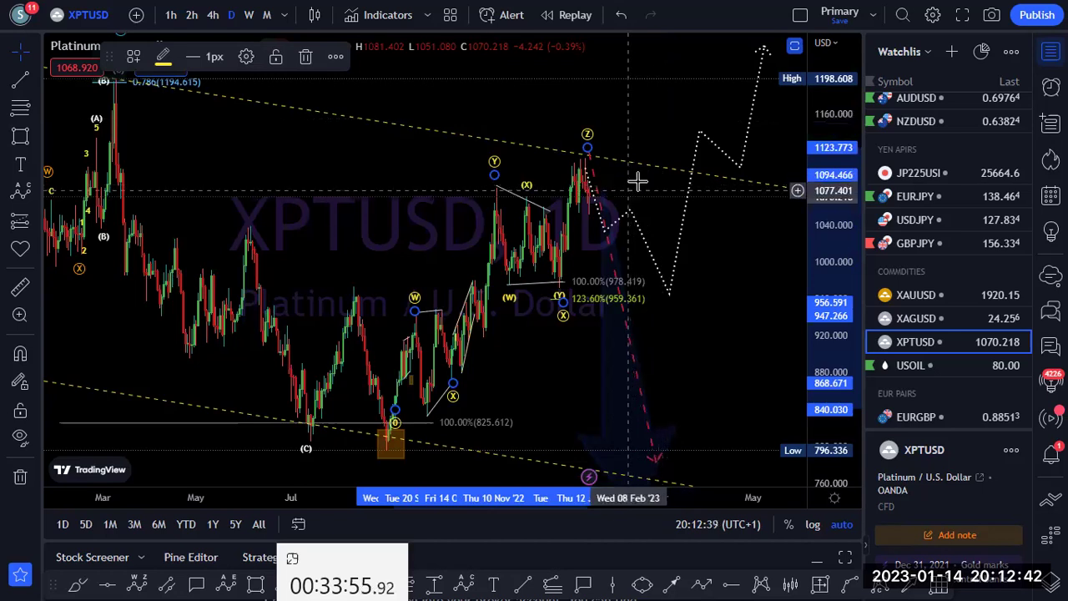
drag(588, 144, 590, 123)
mouse_move(636, 230)
mouse_down()
mouse_move(639, 239)
mouse_move(650, 178)
mouse_move(652, 220)
mouse_up()
drag(593, 112, 592, 161)
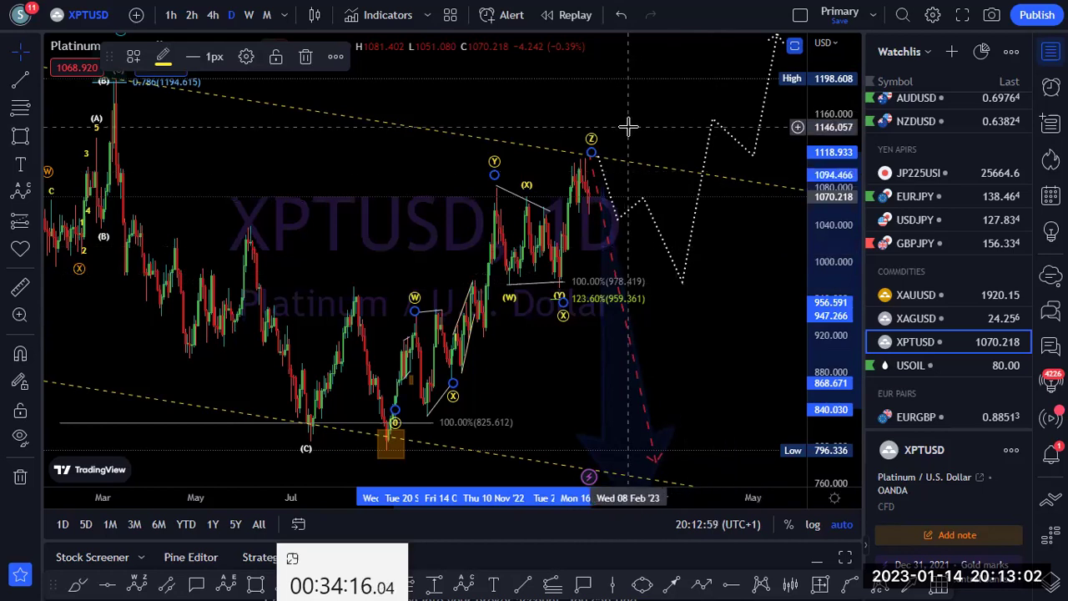
click(677, 120)
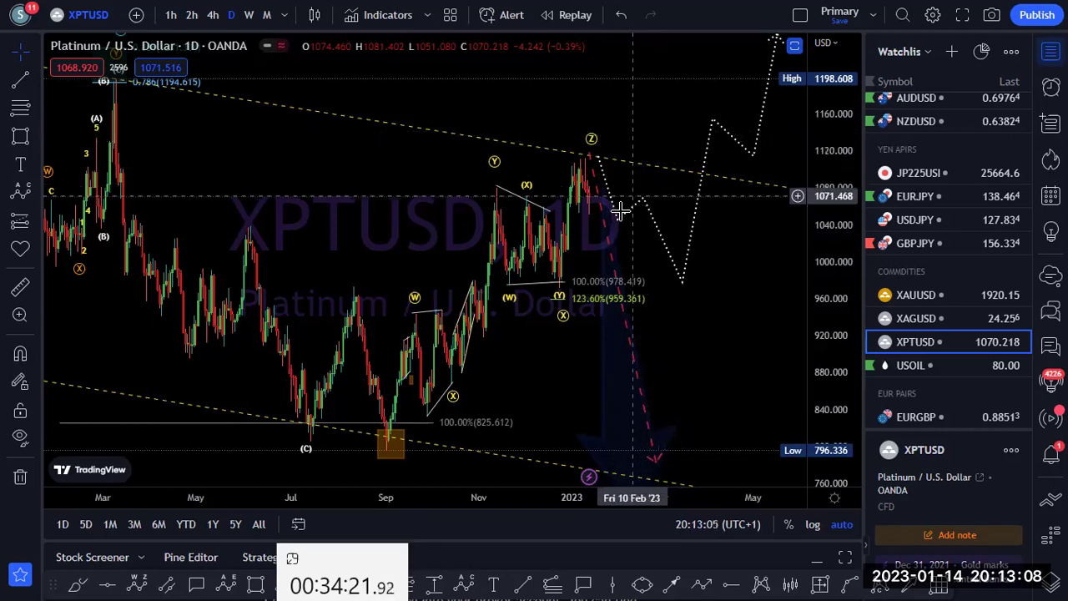
Lower the dotted path's first trough to about 1024 around 1 February and raise its following peak to about 1077.
drag(620, 222, 613, 242)
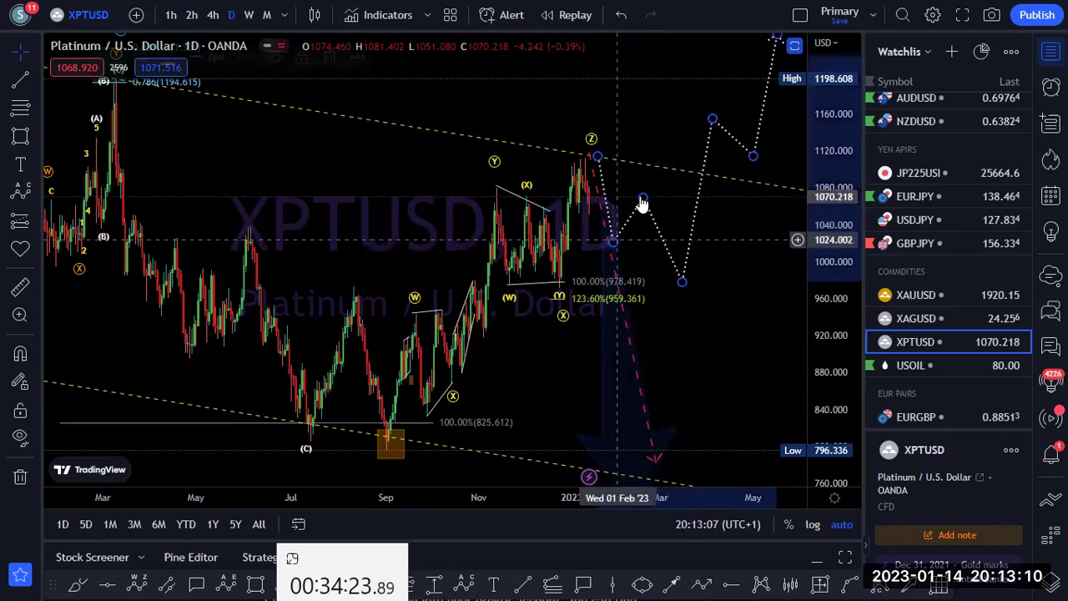
drag(643, 198, 647, 191)
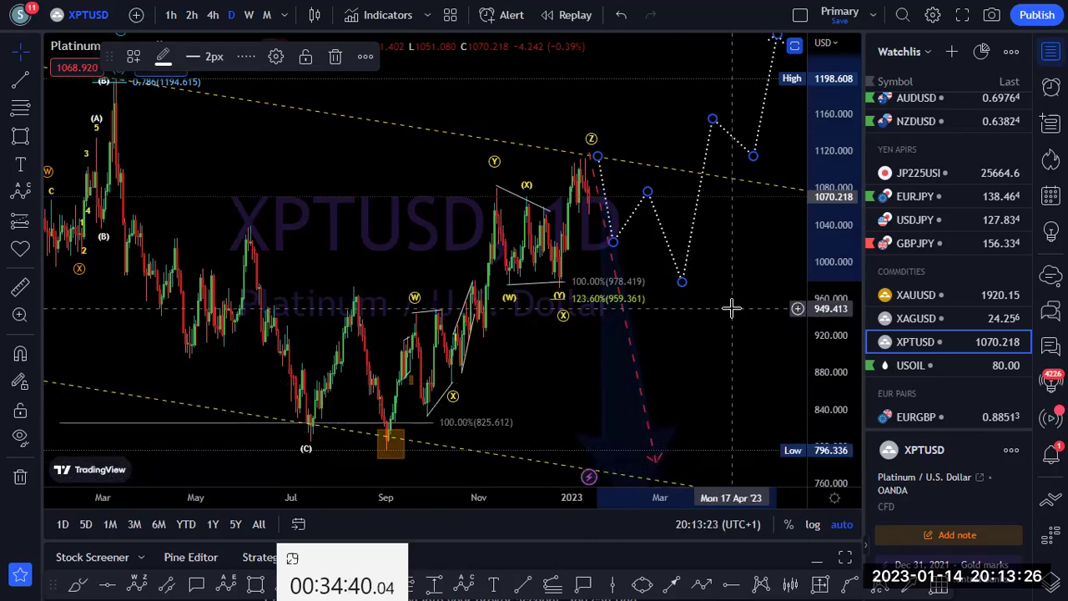
click(669, 273)
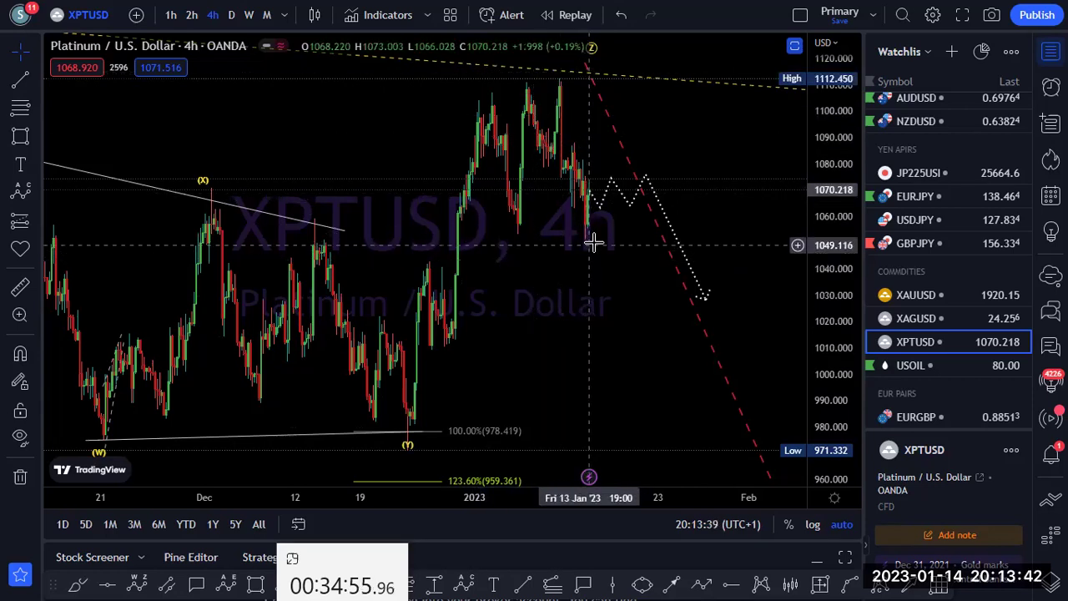
On the XPTUSD four-hour chart, raise the dotted path's last peak to about 1089 and place the Z label over the 11 January high.
drag(645, 177, 655, 142)
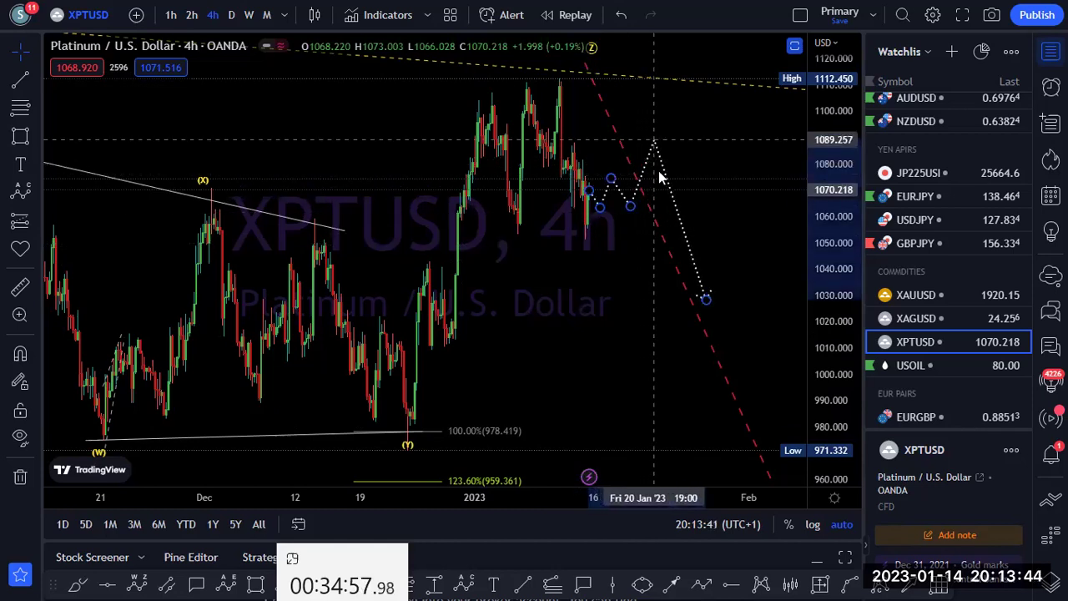
click(754, 164)
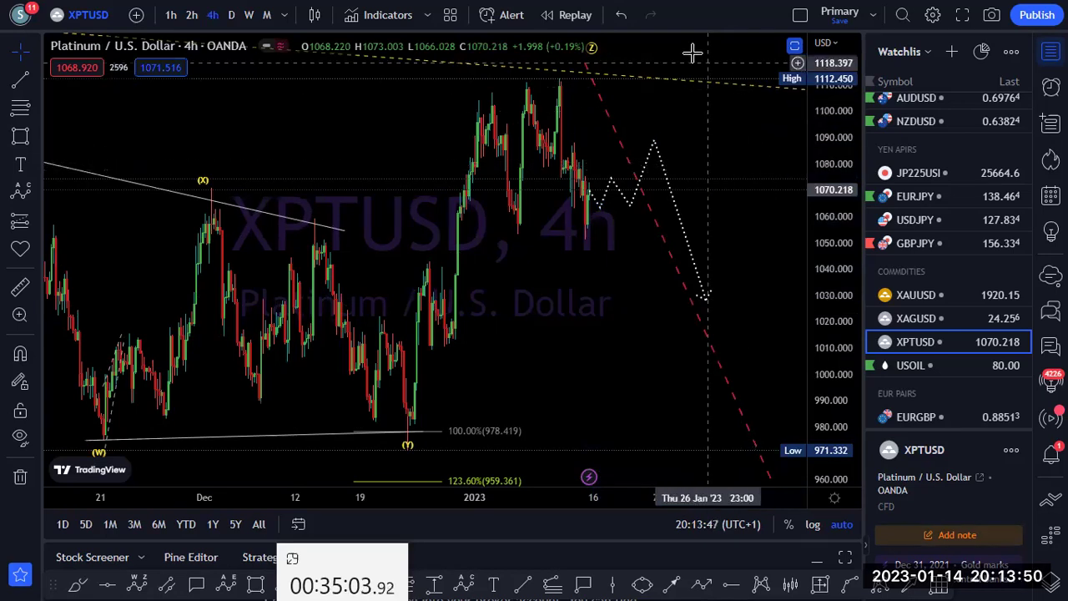
drag(588, 65, 563, 77)
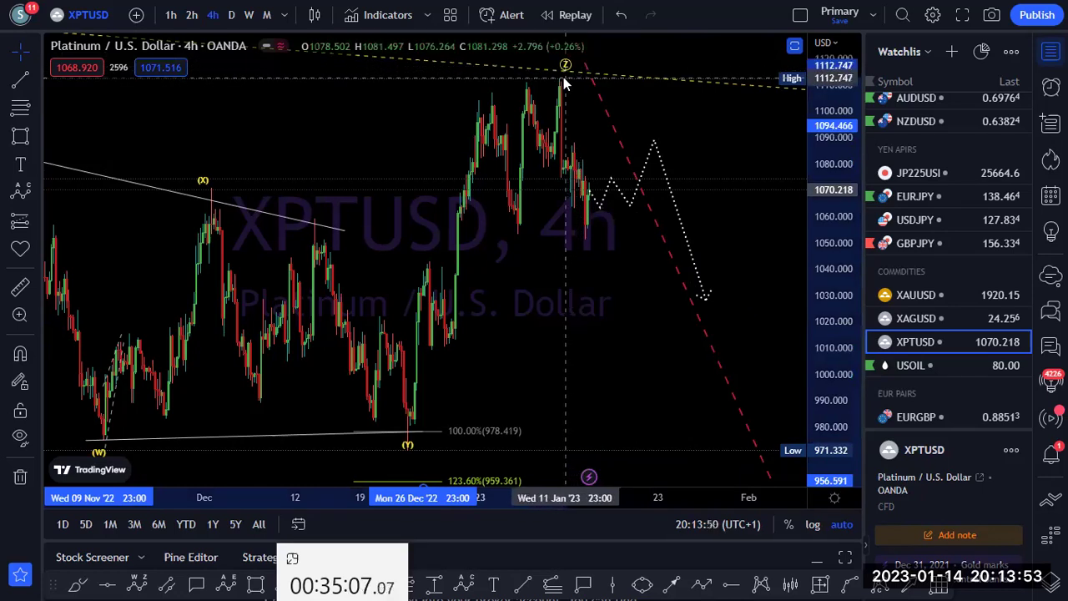
click(741, 200)
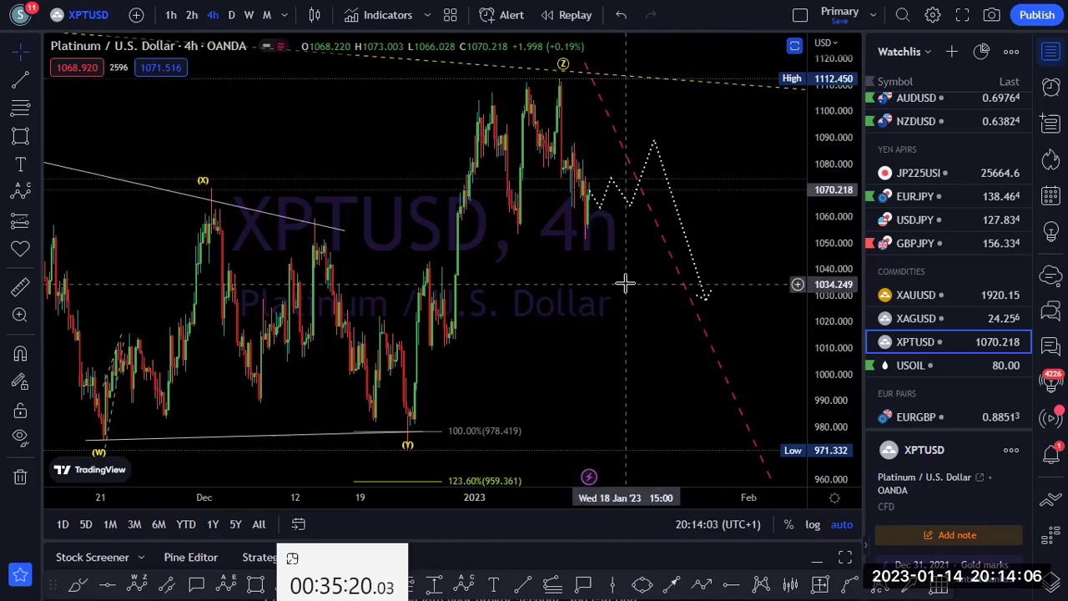
Open the USOIL monthly chart and turn off Weeks and Months visibility for the yellow Elliott Triangle Wave (ABCDE).
click(908, 366)
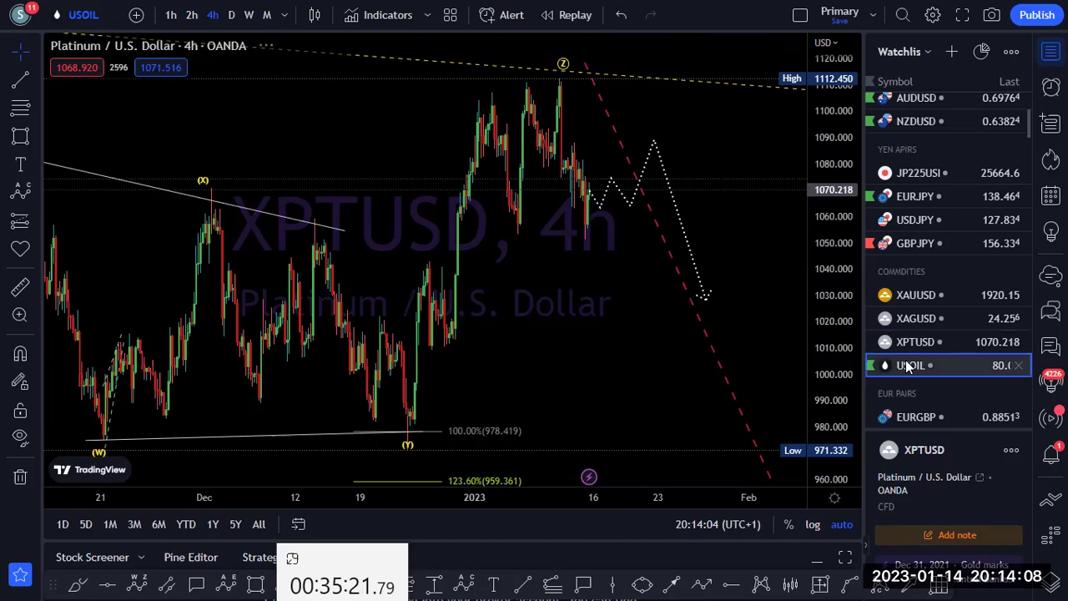
click(268, 15)
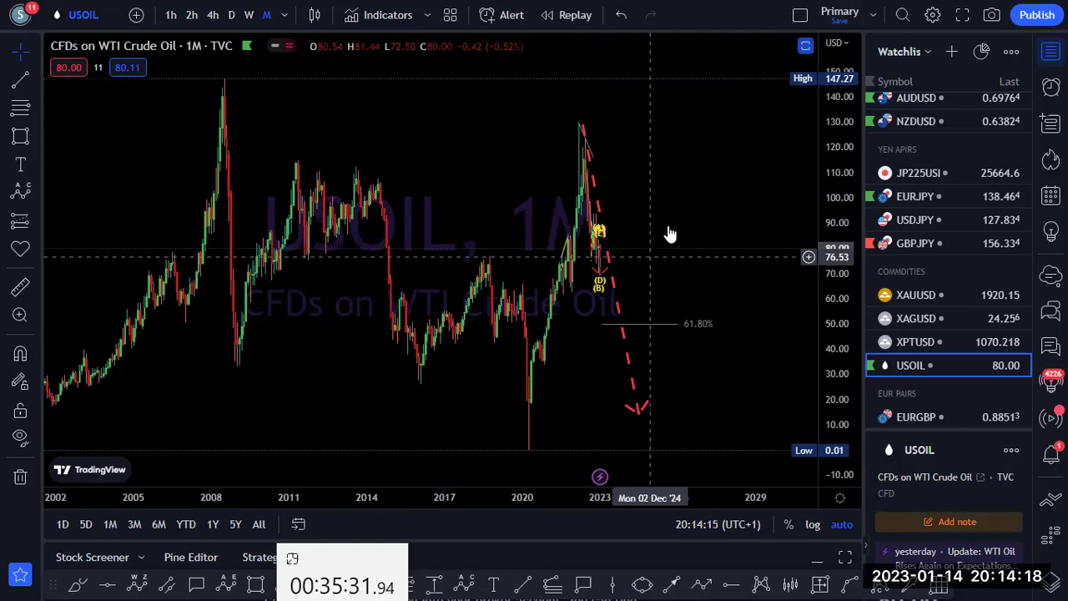
click(598, 286)
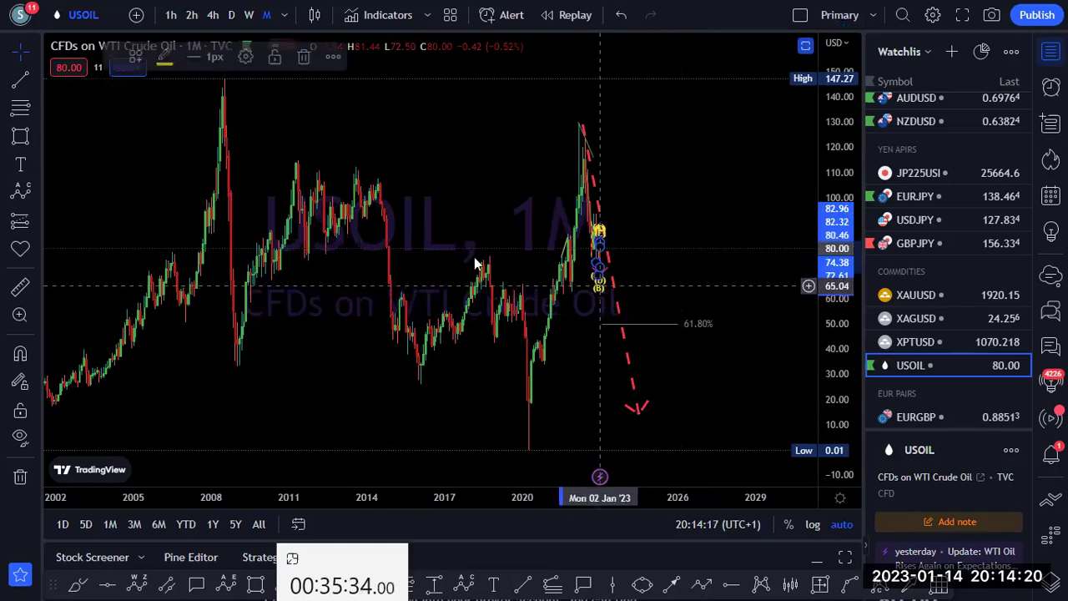
click(246, 56)
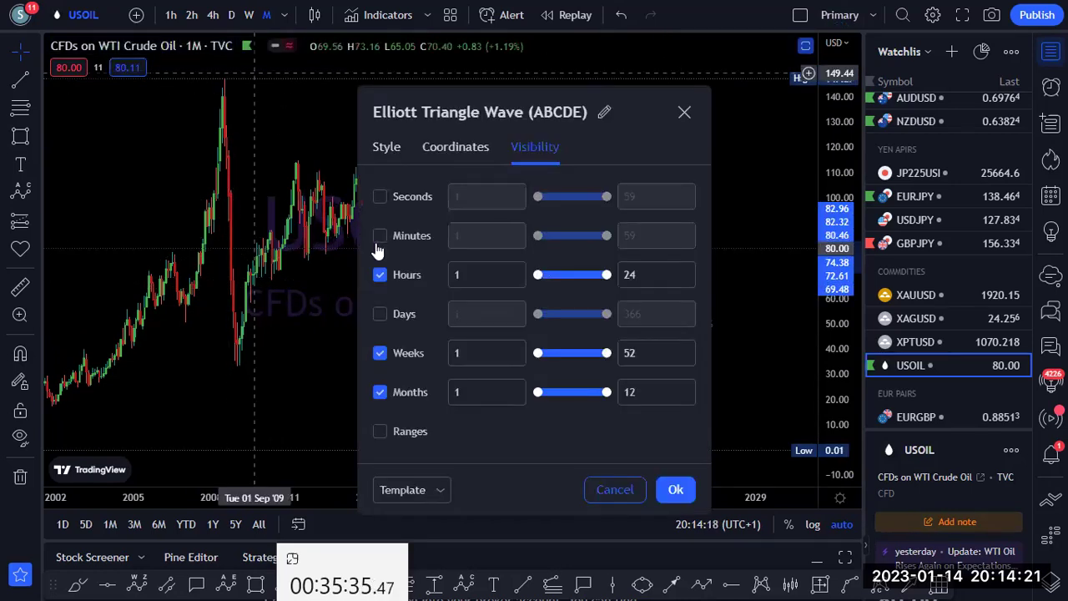
click(380, 389)
click(379, 353)
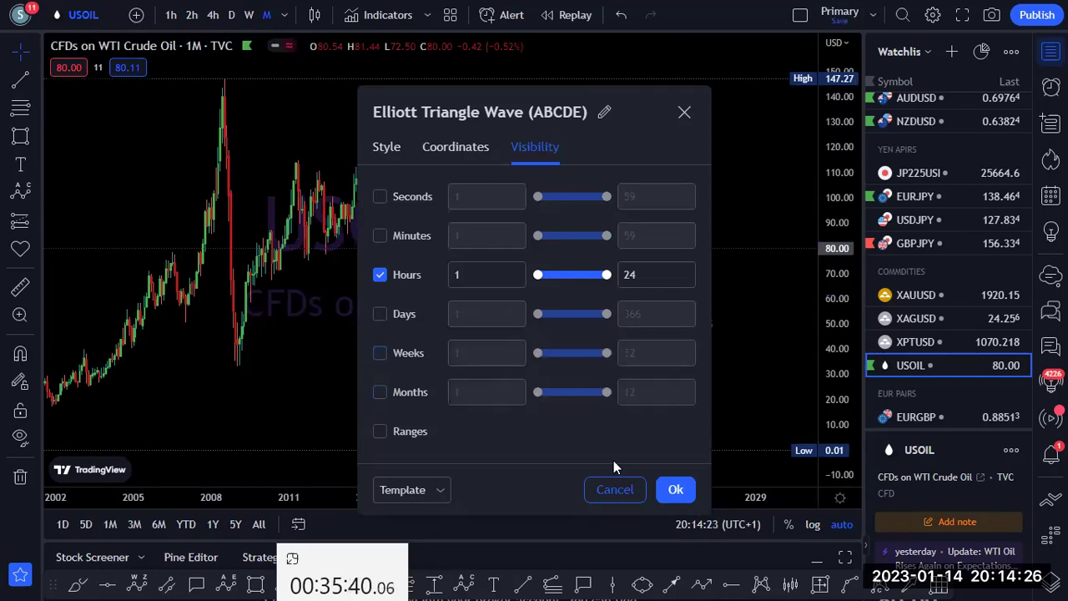
click(614, 489)
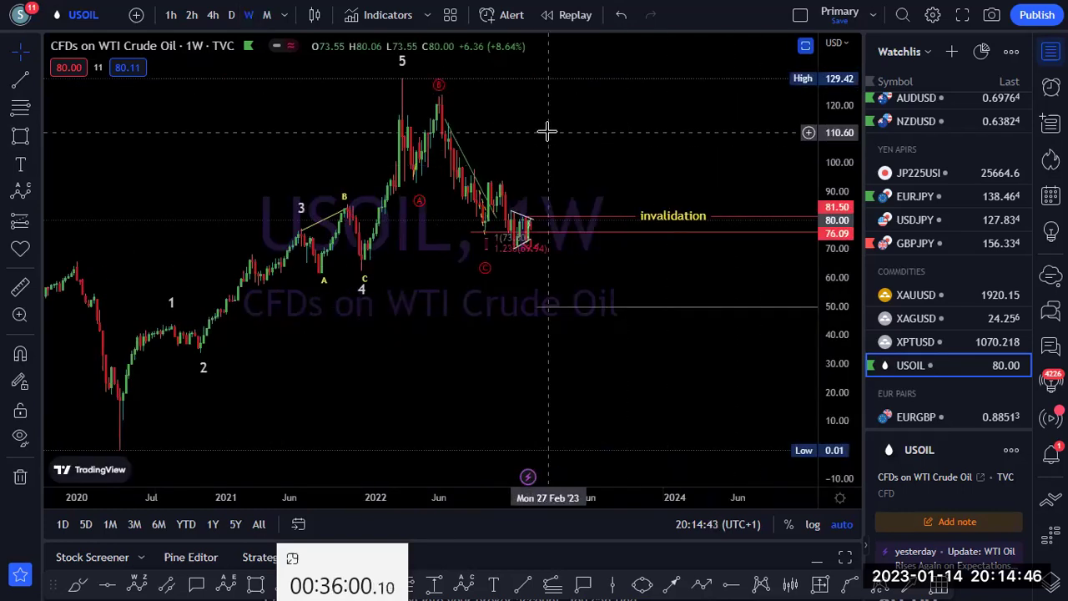
On the USOIL weekly chart, raise the end point C of the red ABC correction to about 70.50.
scroll(542, 141, up, 3)
drag(375, 227, 679, 227)
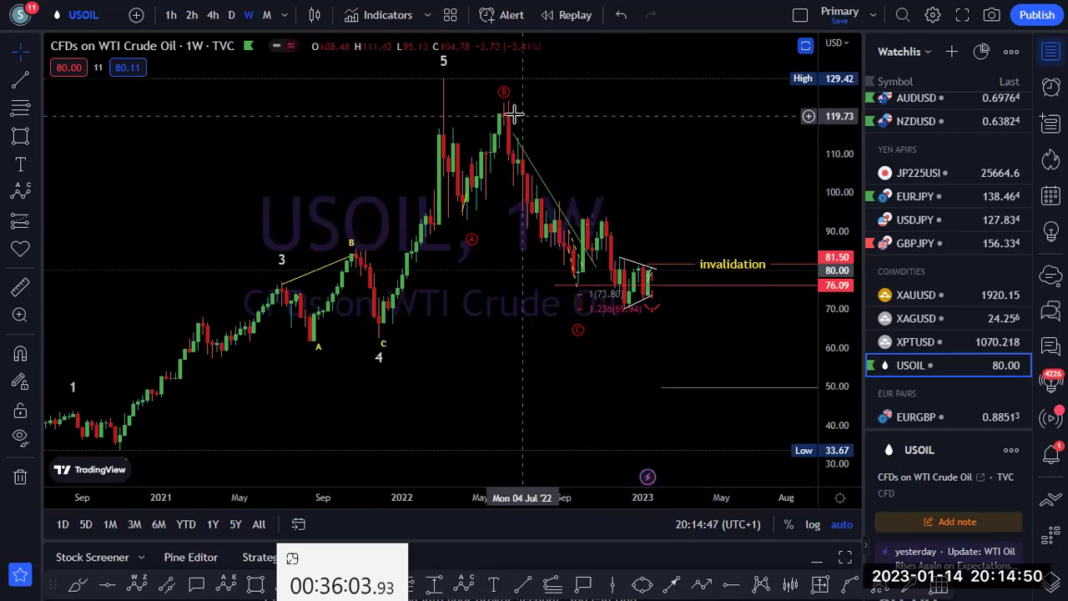
mouse_move(576, 334)
mouse_down()
mouse_move(574, 283)
mouse_move(639, 323)
mouse_move(651, 307)
mouse_move(652, 317)
mouse_move(601, 331)
mouse_move(577, 310)
mouse_up()
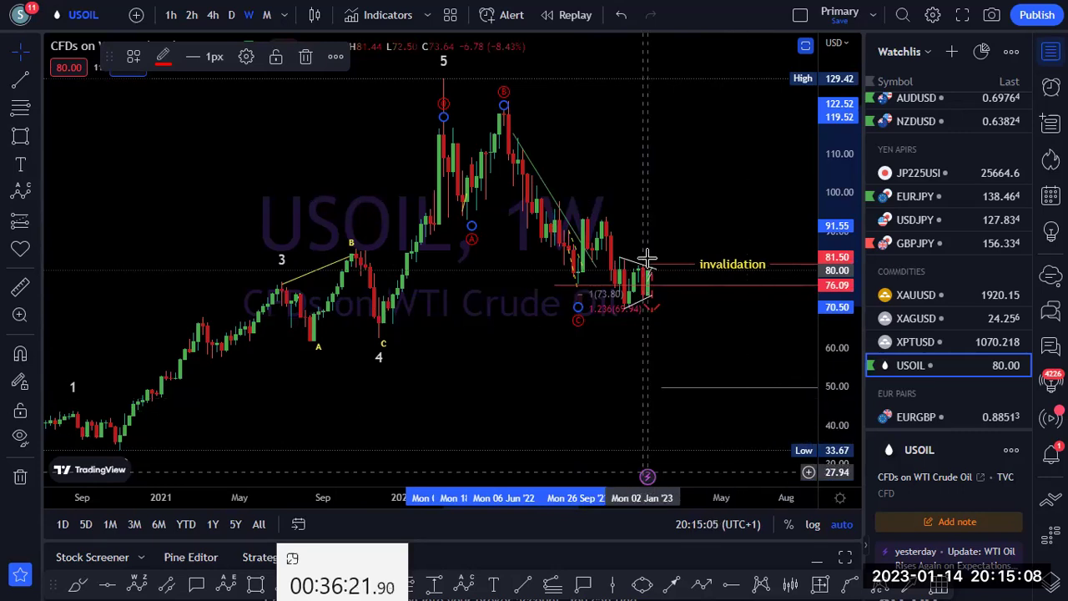
Open the USOIL daily chart and examine the wave count from the 2022 high to the 81.50 invalidation level and lower target line.
click(659, 167)
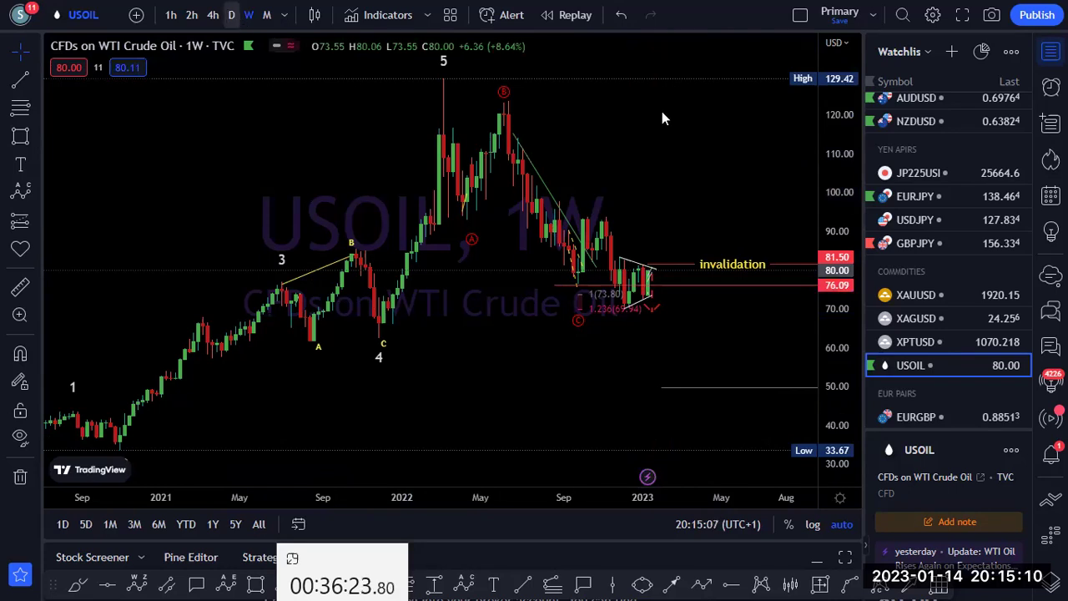
scroll(693, 208, up, 4)
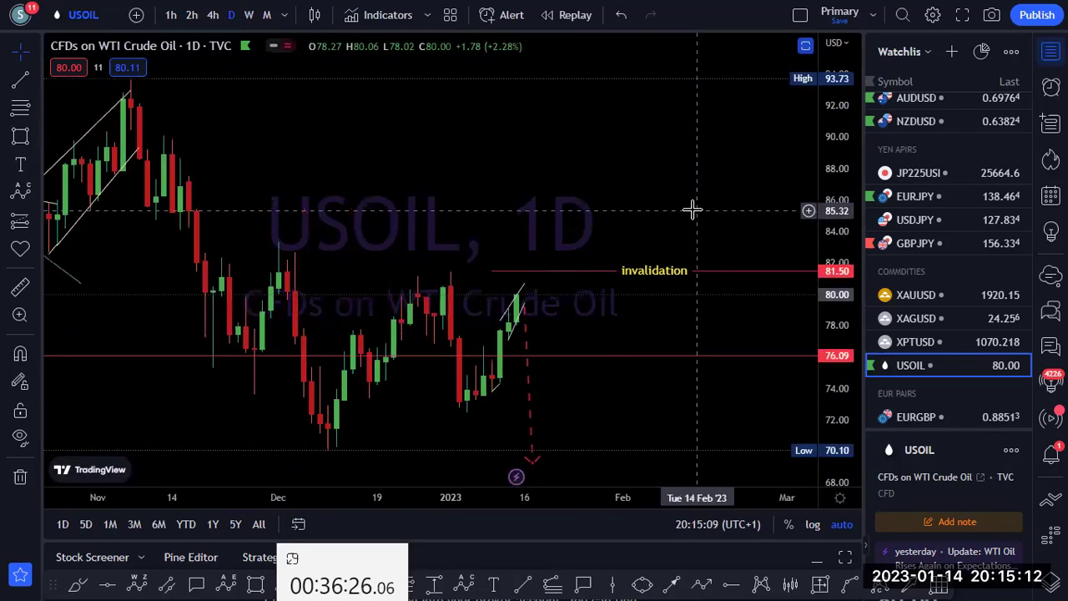
scroll(658, 195, down, 6)
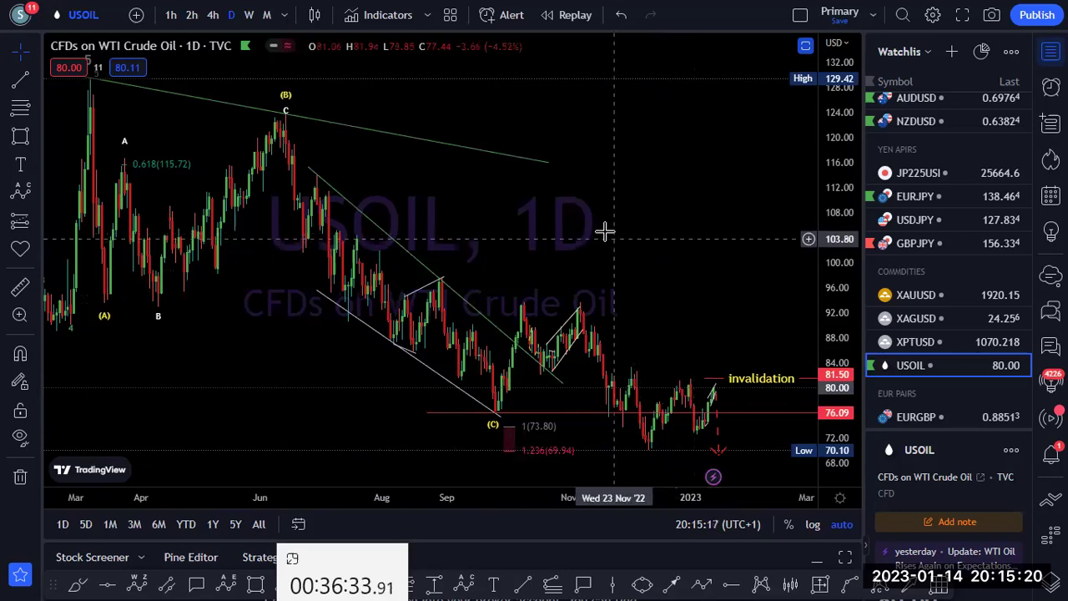
scroll(667, 205, down, 2)
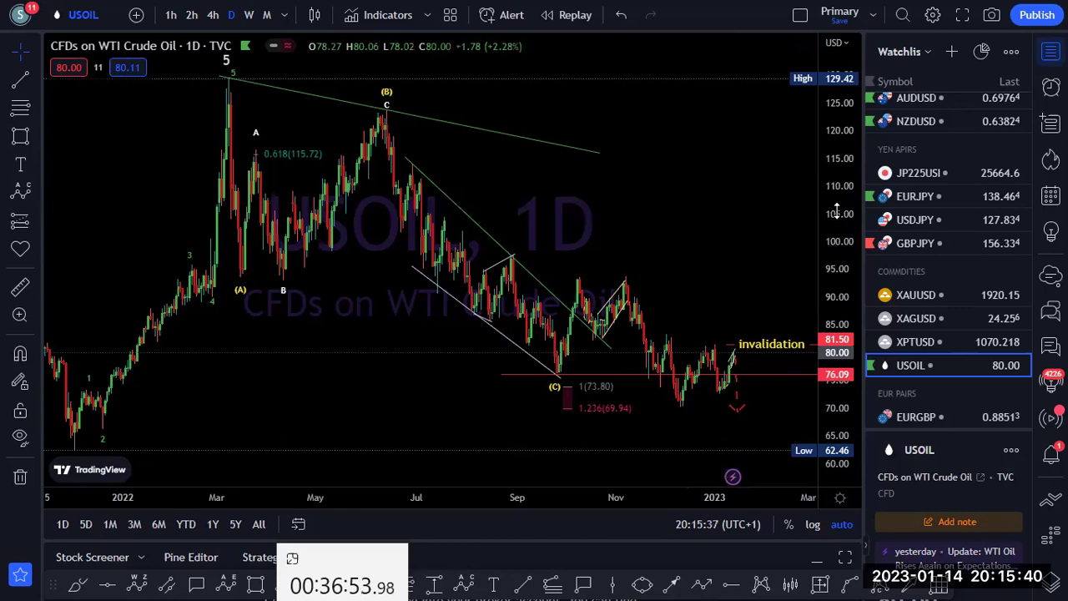
drag(754, 226, 691, 126)
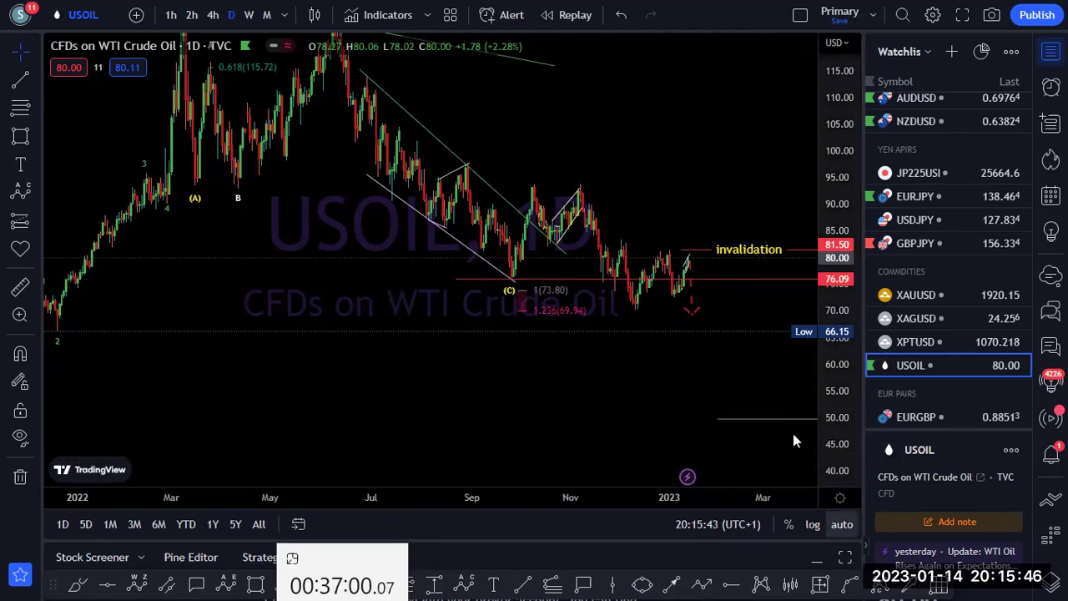
Open the USOIL four-hour chart and examine the (A) to (E) triangle, the 81.50 invalidation level and the projected drop.
double_click(858, 436)
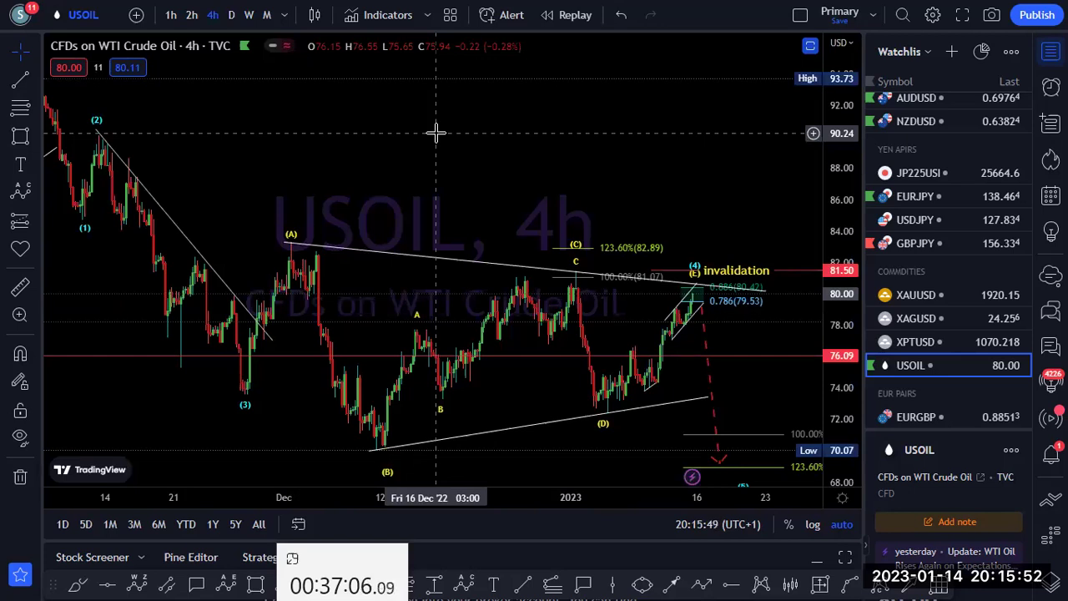
scroll(433, 171, down, 2)
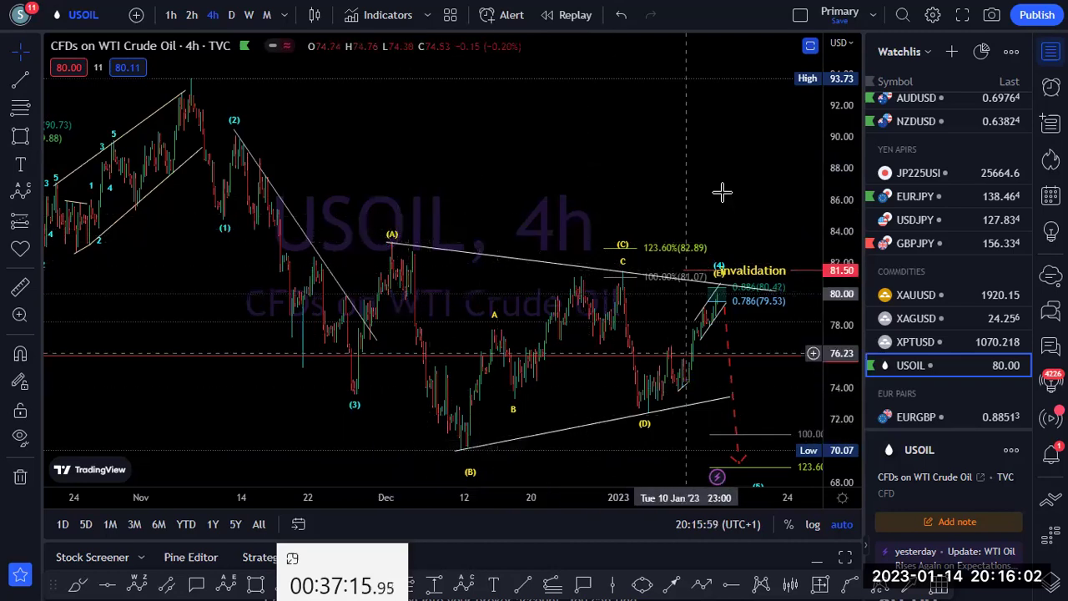
scroll(724, 187, up, 2)
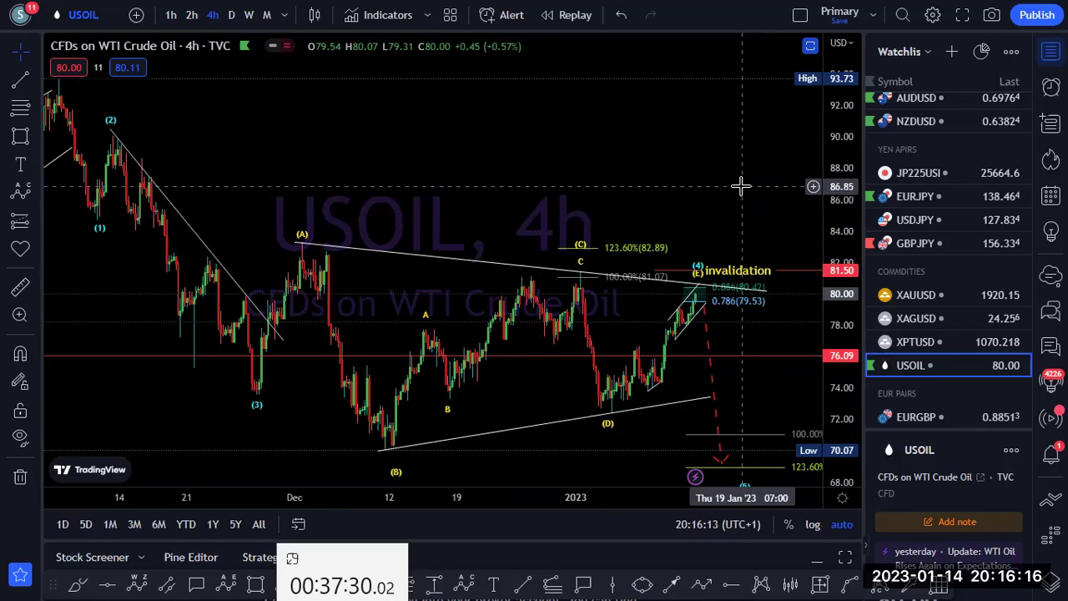
scroll(723, 178, up, 4)
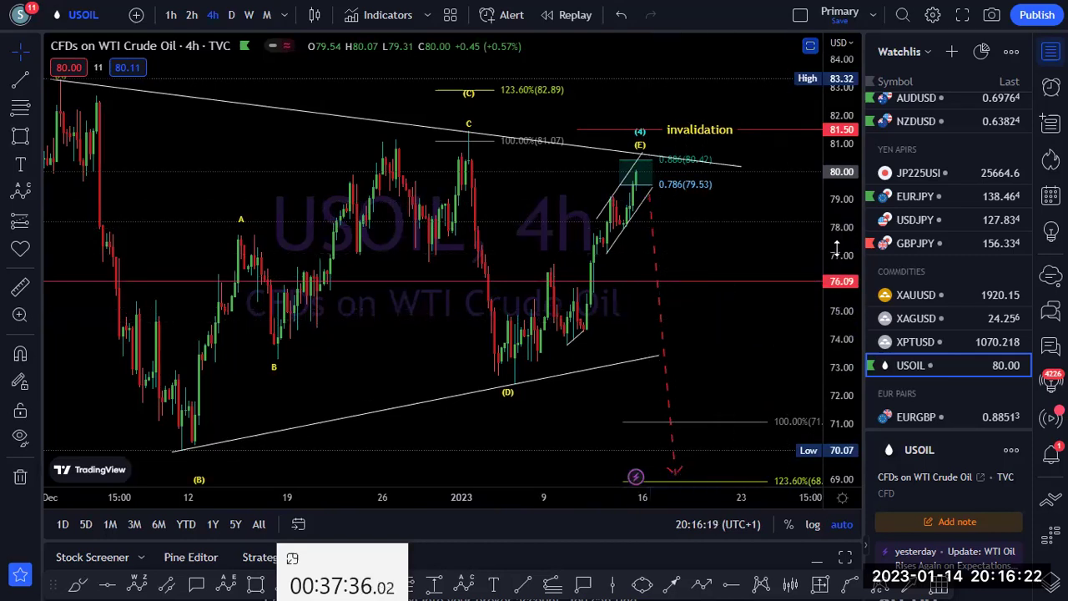
drag(843, 232, 840, 260)
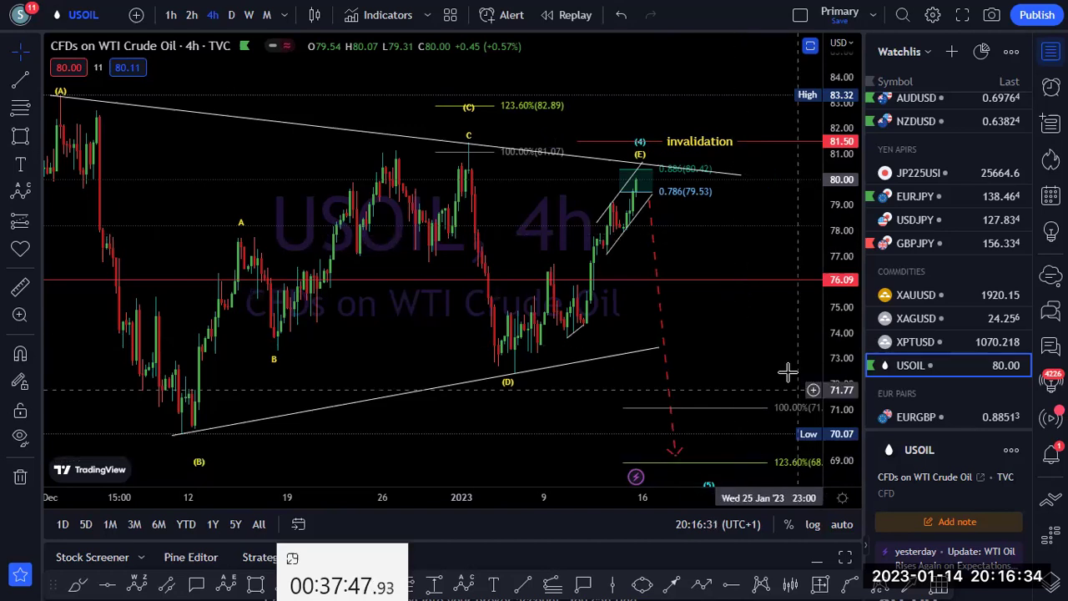
key(alt+r)
scroll(713, 228, down, 1)
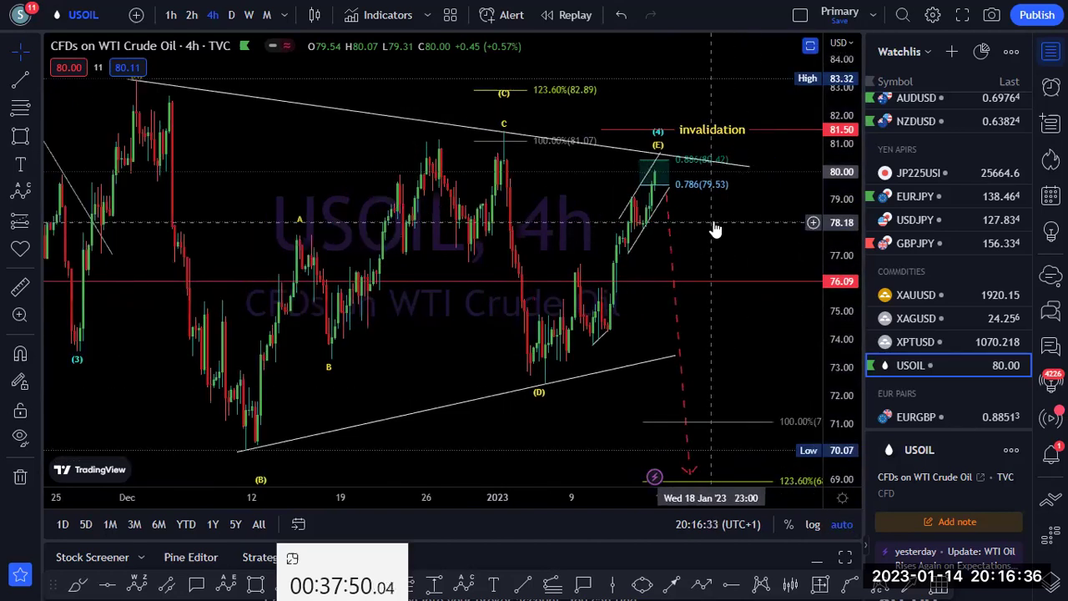
scroll(715, 228, down, 1)
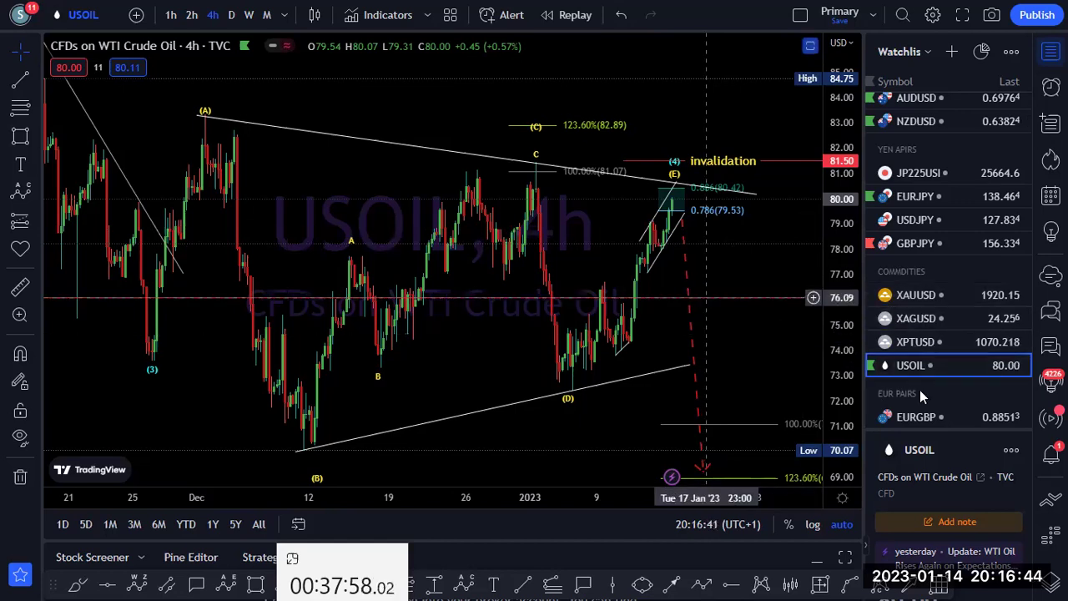
Find US100 further down the watchlist and open its monthly chart.
scroll(935, 304, down, 2)
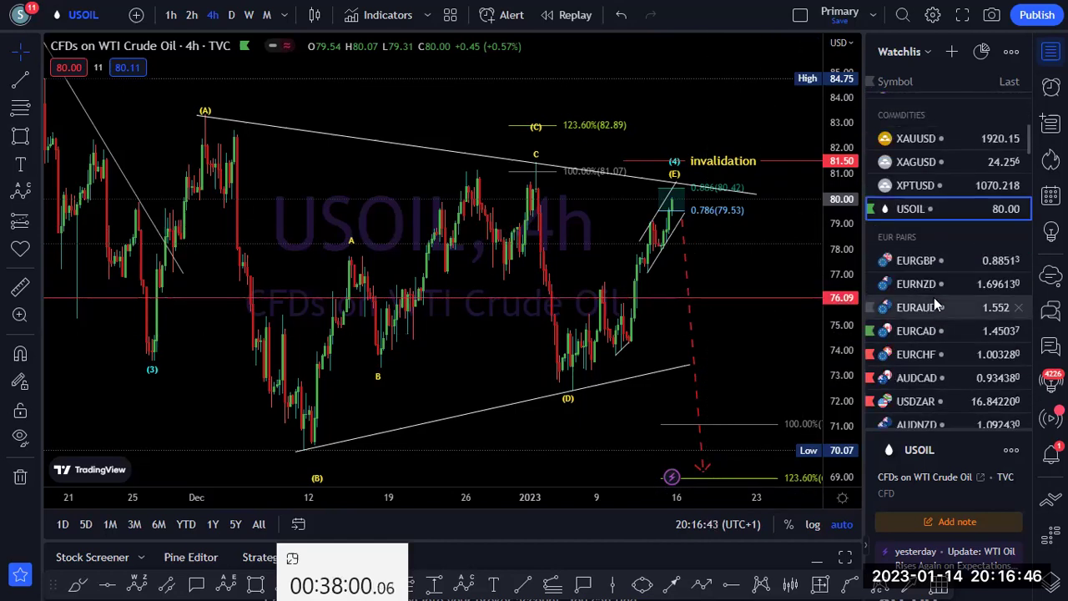
scroll(935, 303, down, 4)
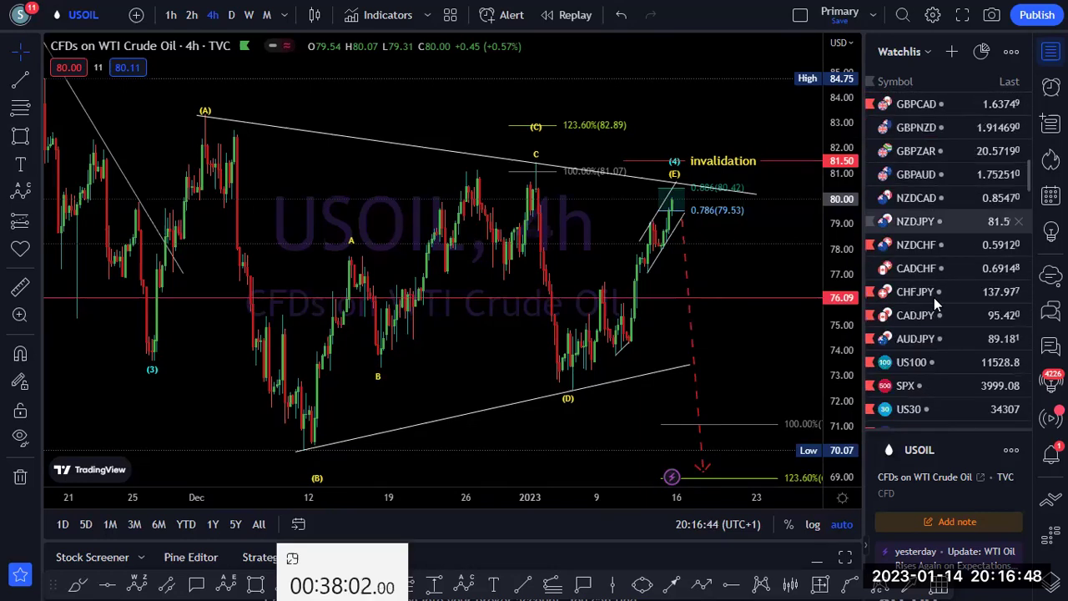
scroll(933, 297, down, 1)
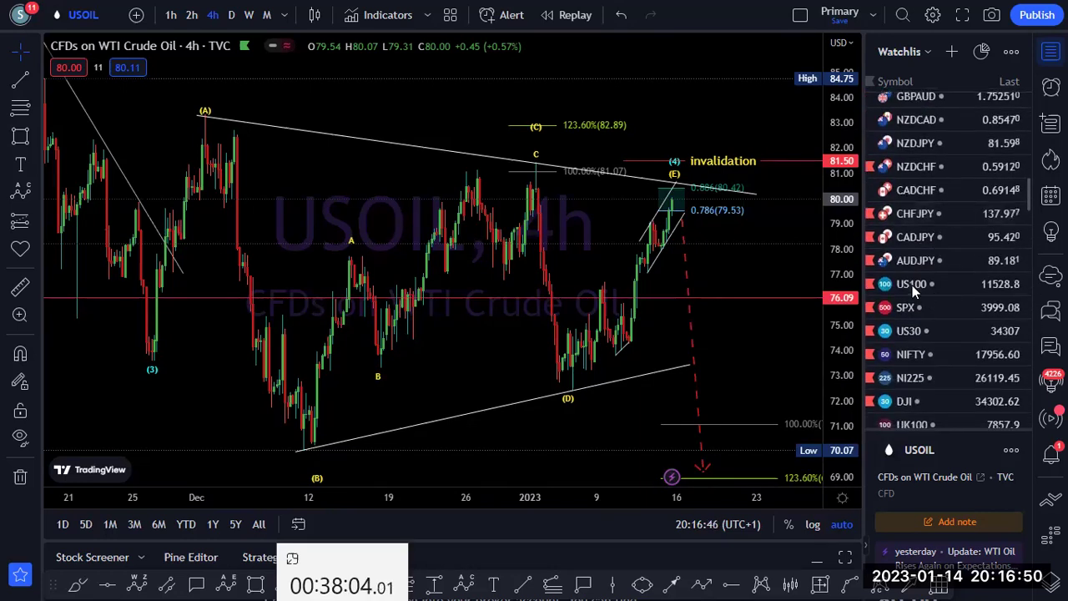
click(267, 15)
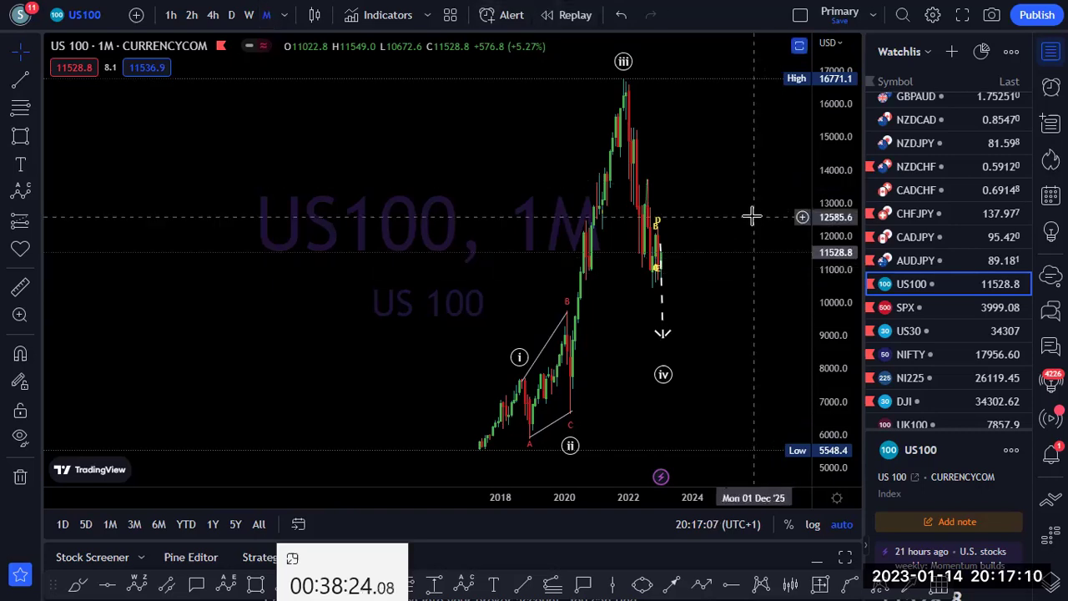
Examine the US100 wave count on the weekly chart and on the daily chart down to the projected (z) and iv targets.
click(249, 15)
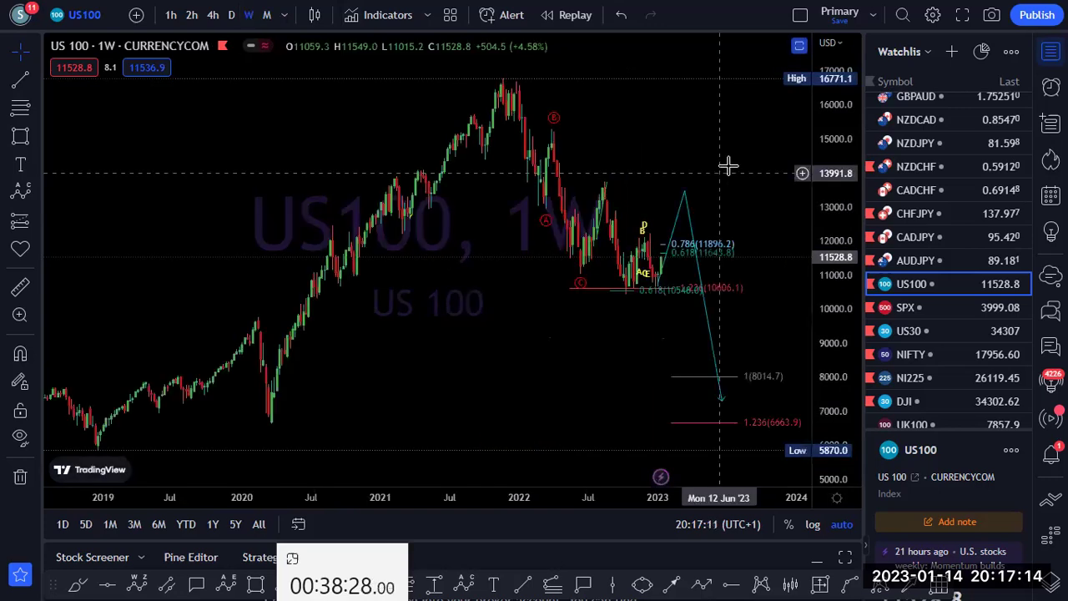
click(231, 15)
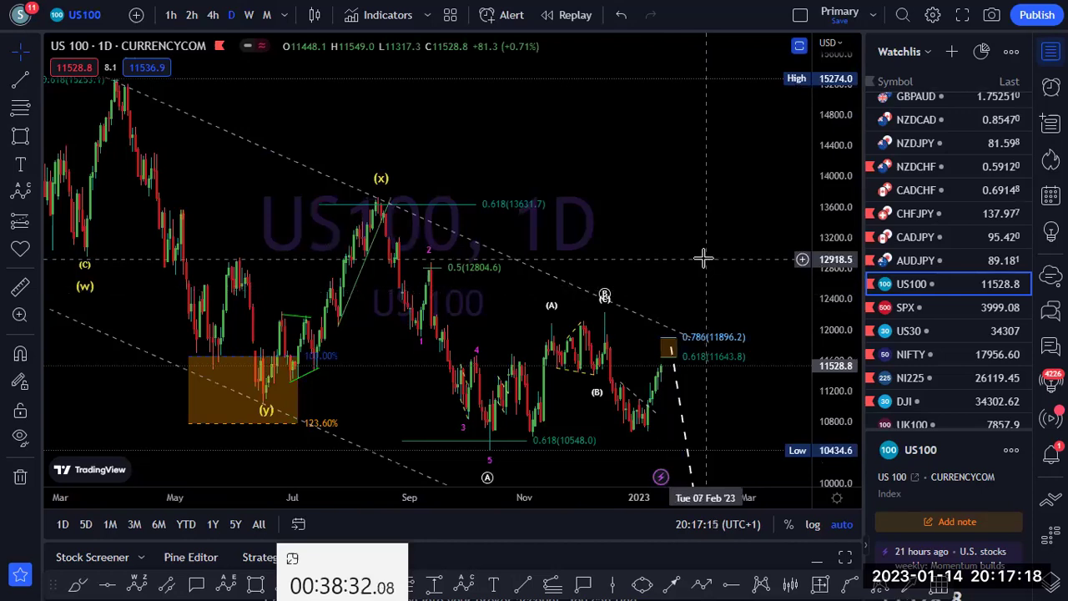
scroll(703, 258, down, 3)
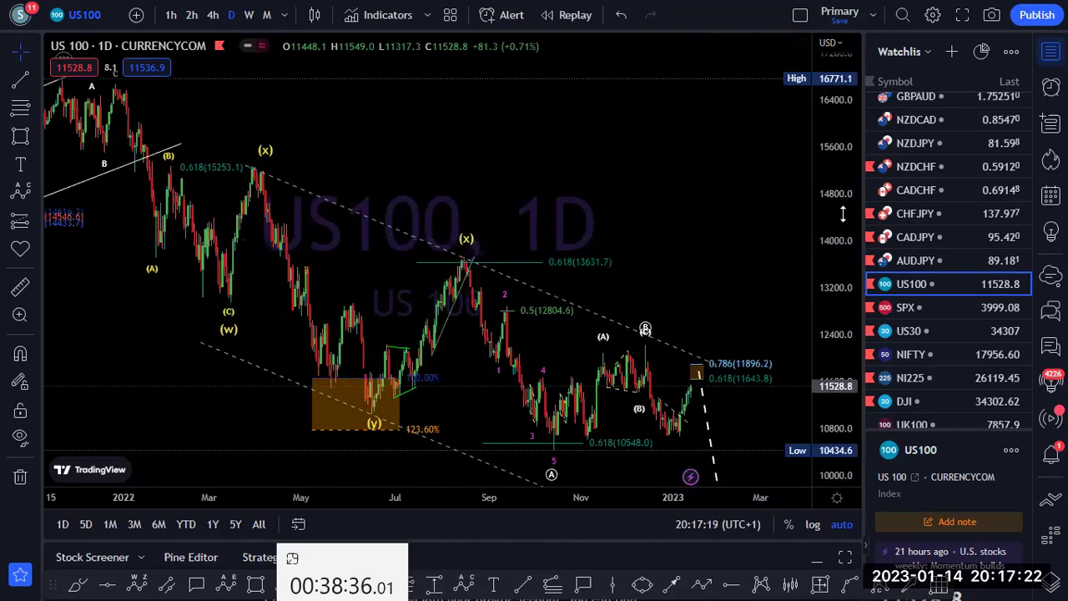
drag(689, 172, 689, 153)
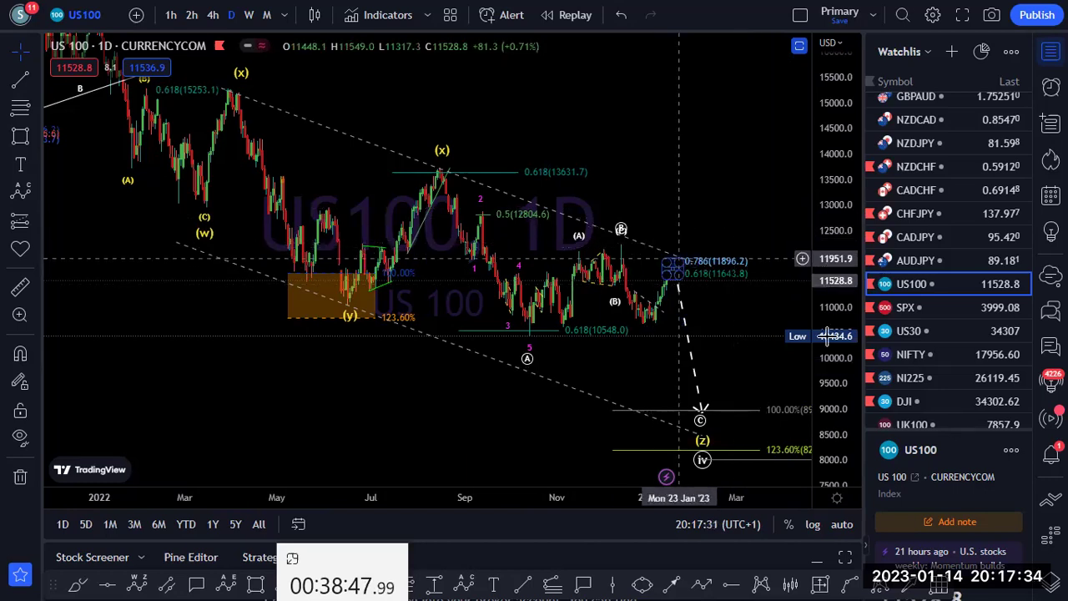
Draw a dotted bullish path from the early January lows to about 12700, back to about 12270 and up to about 16000.
click(703, 582)
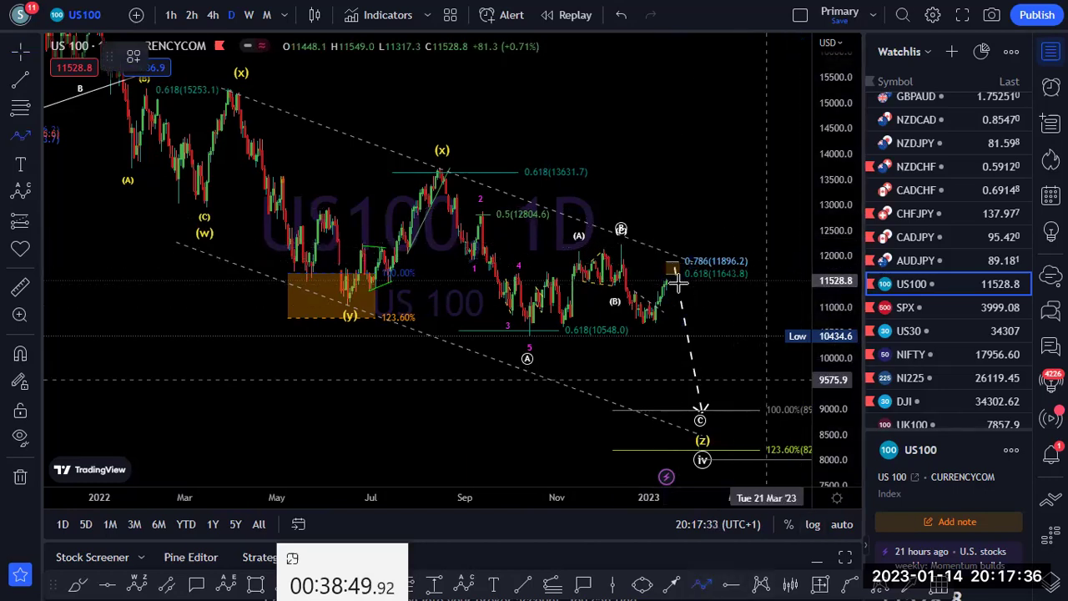
click(667, 220)
click(691, 242)
double_click(724, 53)
click(749, 95)
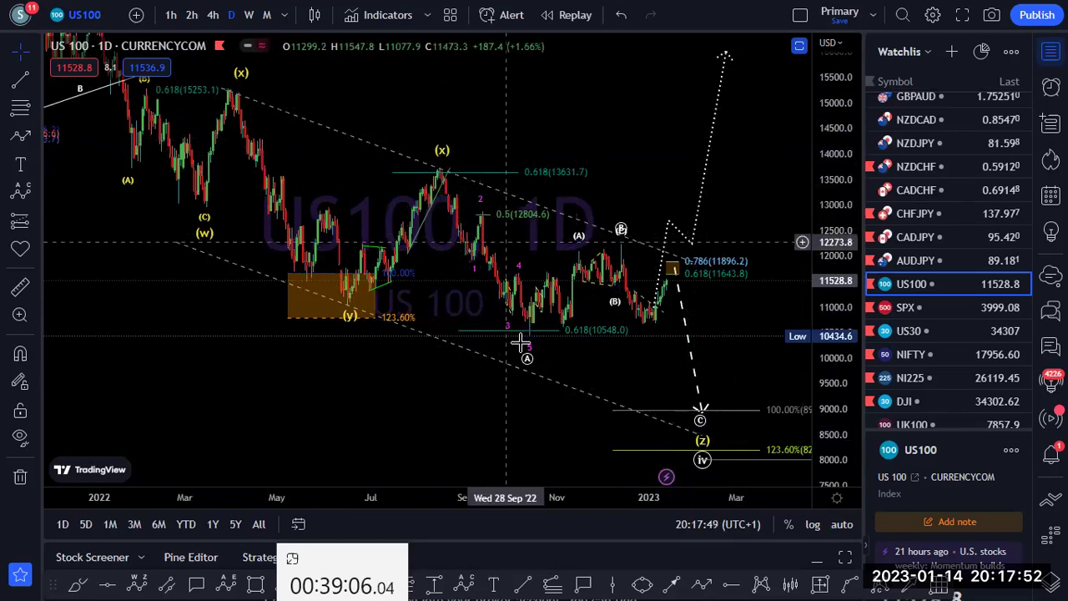
Raise the circled B wave label clear of the (C) label at the mid-December high.
click(621, 229)
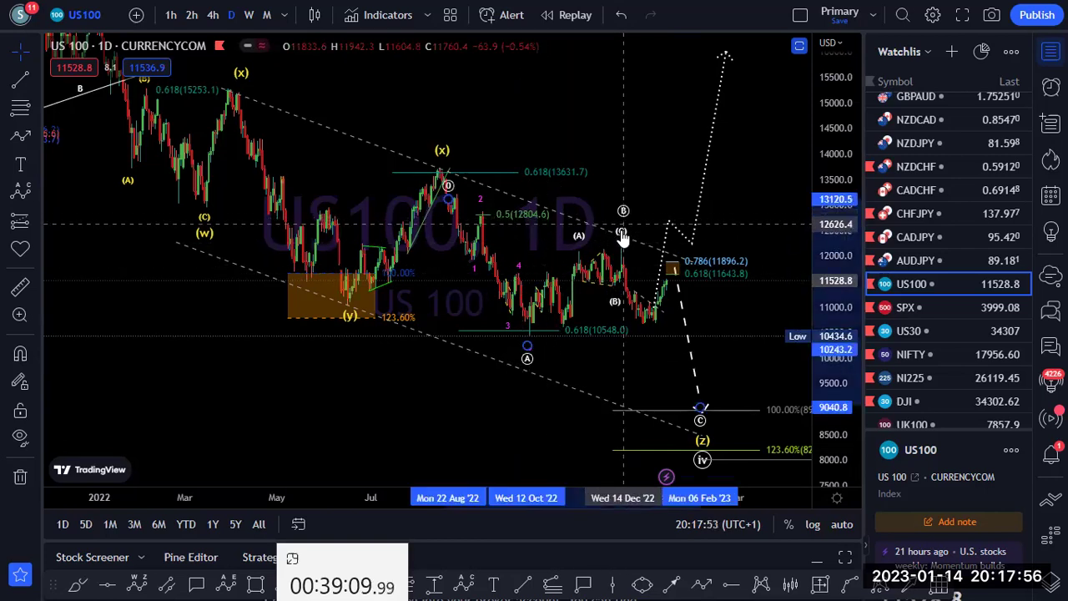
click(766, 240)
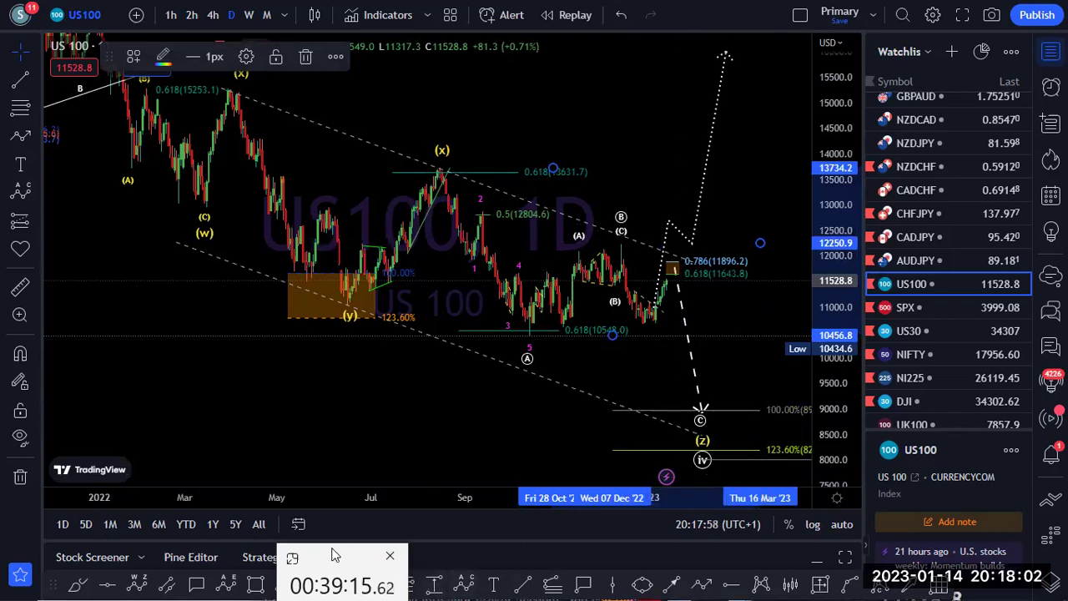
Draw an Elliott Impulse Wave (12345) from about 11906 on 14 December through 10649, 11722, 9300 and 9484 to about 8396.
drag(332, 555, 190, 557)
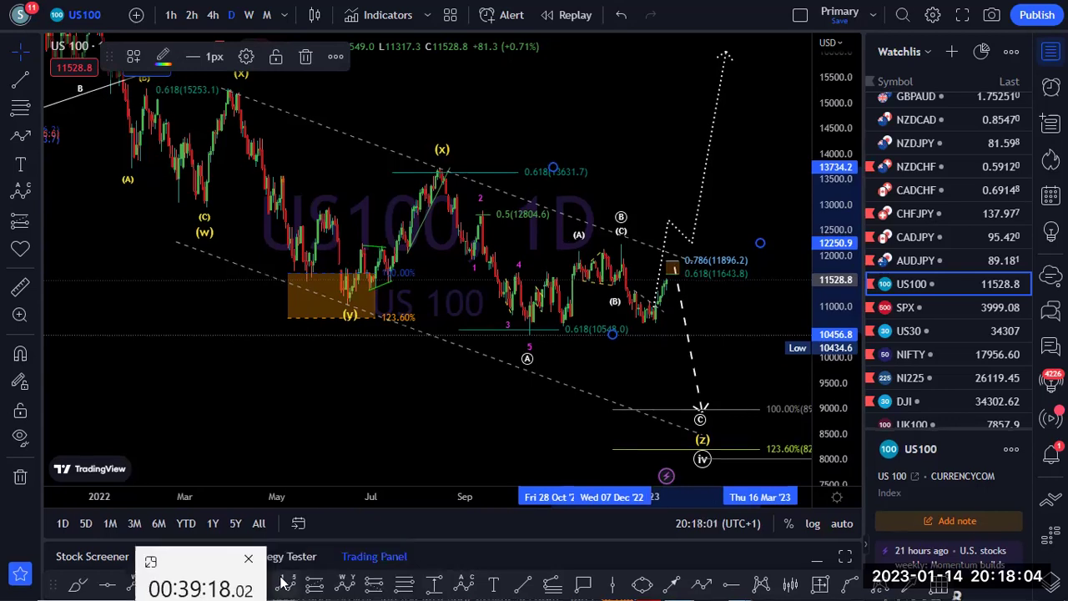
click(779, 331)
click(623, 261)
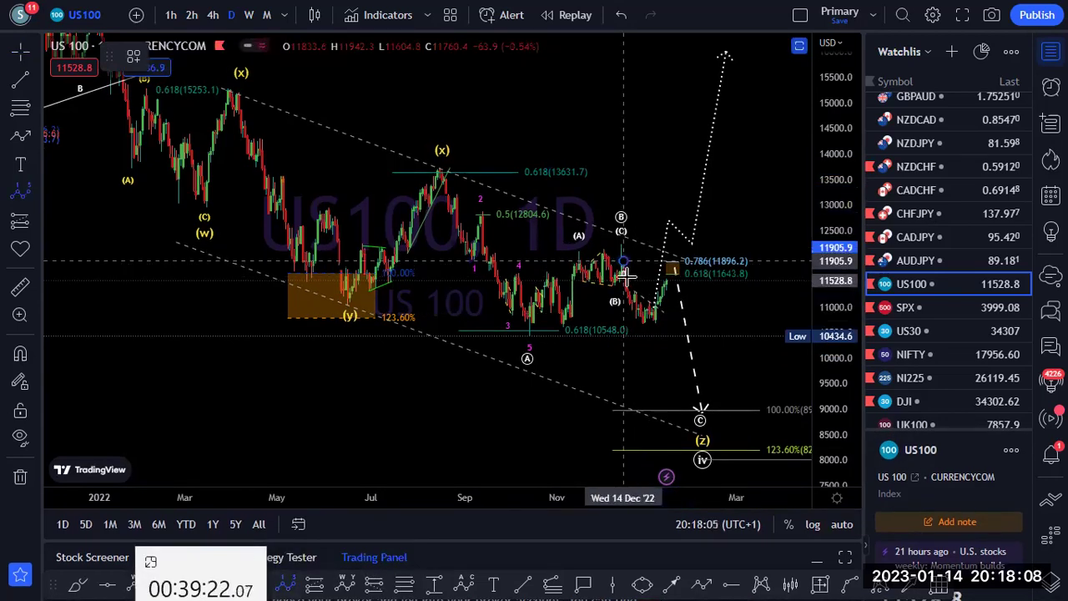
click(642, 325)
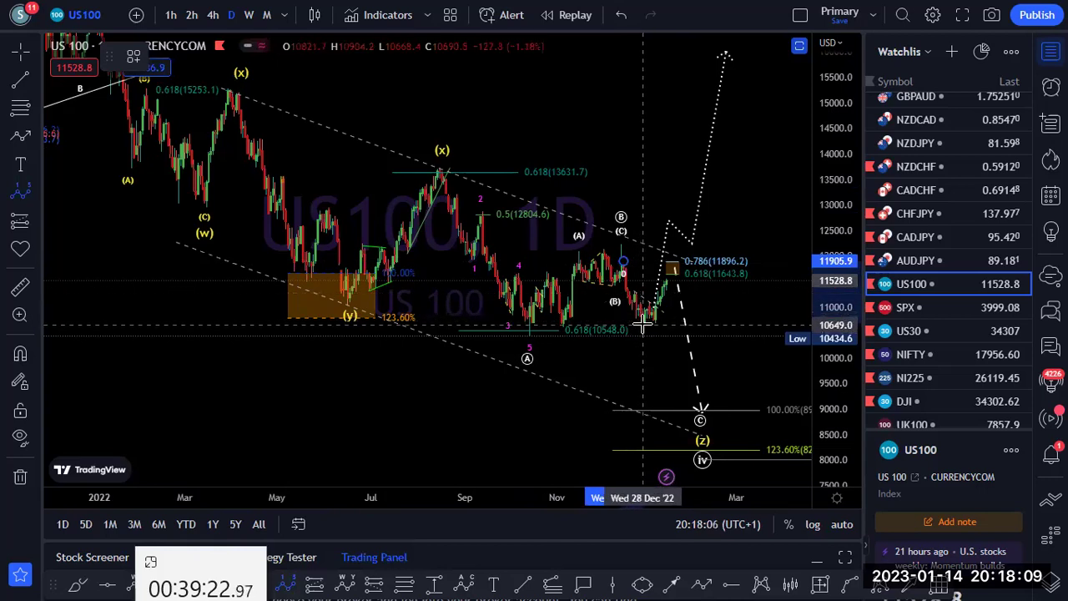
click(672, 269)
click(689, 392)
click(715, 385)
click(735, 440)
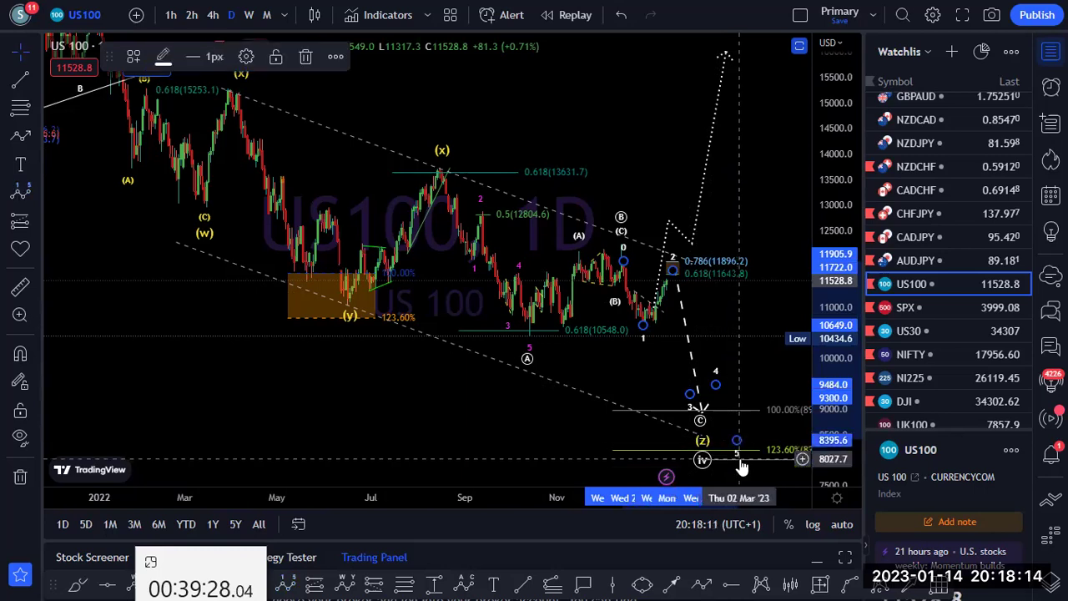
Open the US100 four-hour chart and examine the orange wave 2 target box between the 0.618 and 0.786 retracements.
click(760, 169)
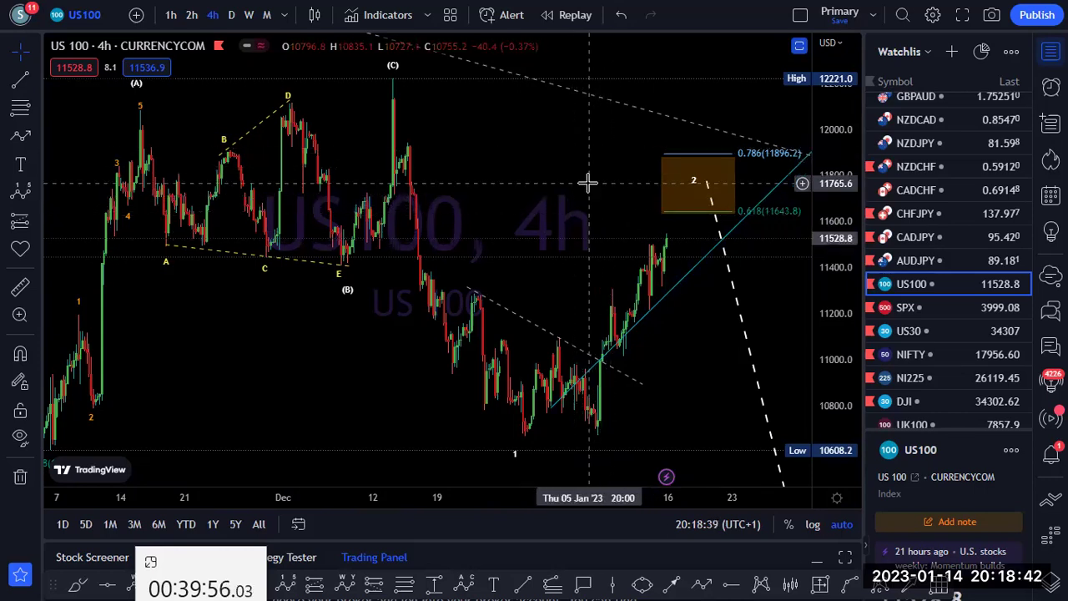
click(715, 173)
click(654, 211)
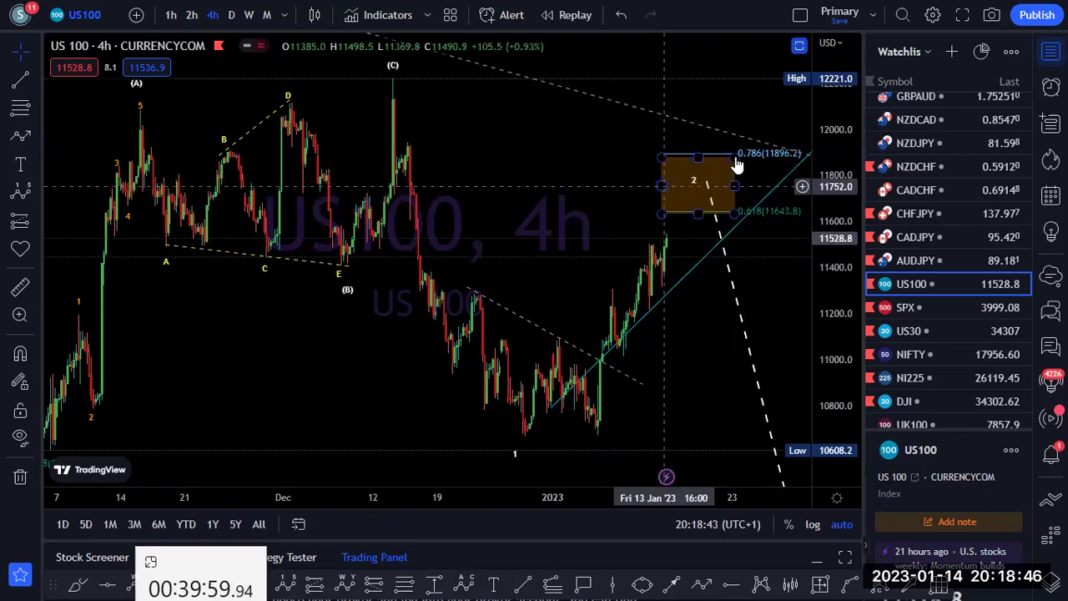